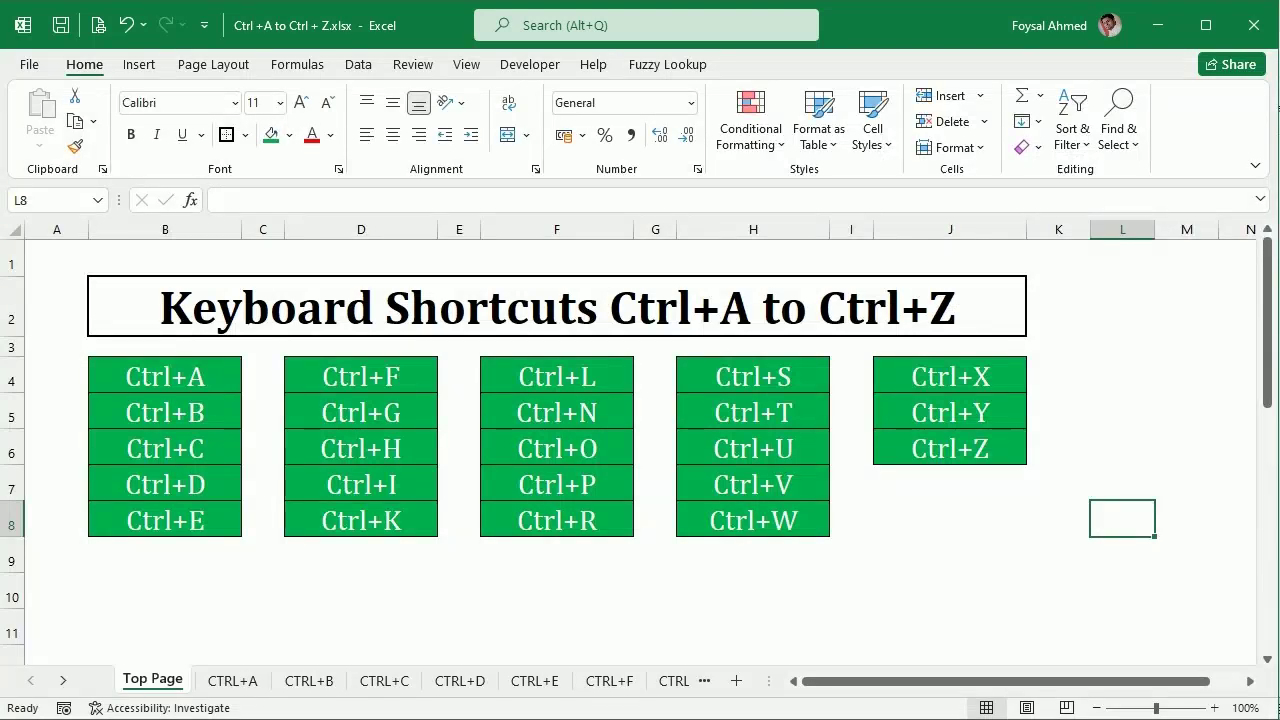
Open the CTRL+A practice sheet from the Top Page and select the entire marks table
{"action": "left_click", "coordinate": [1078, 622]}
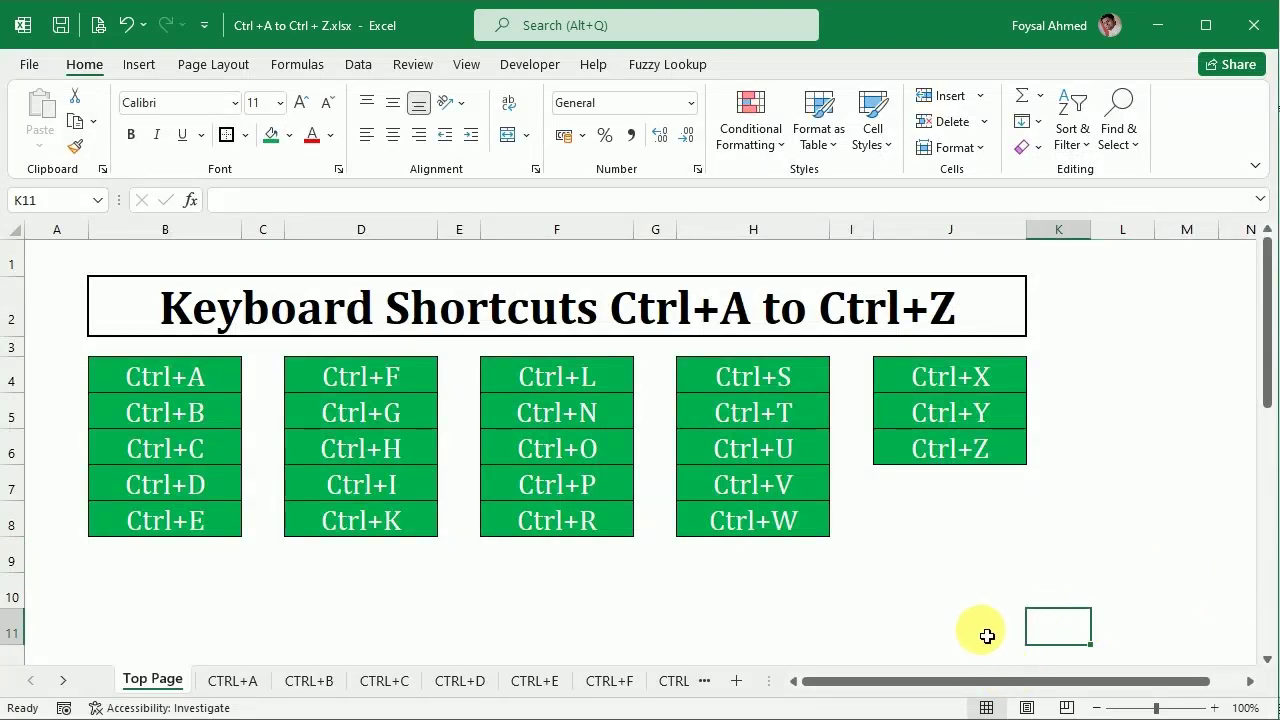
{"action": "left_click", "coordinate": [157, 378]}
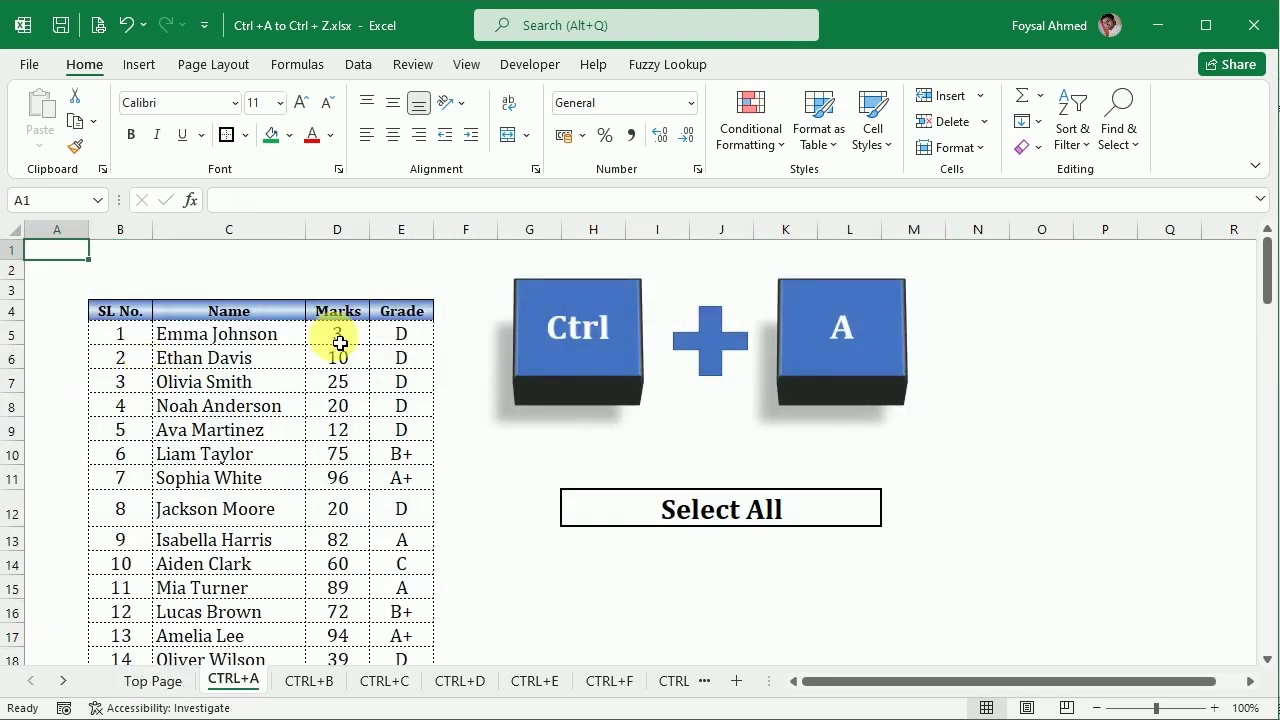
{"action": "left_click", "coordinate": [678, 514]}
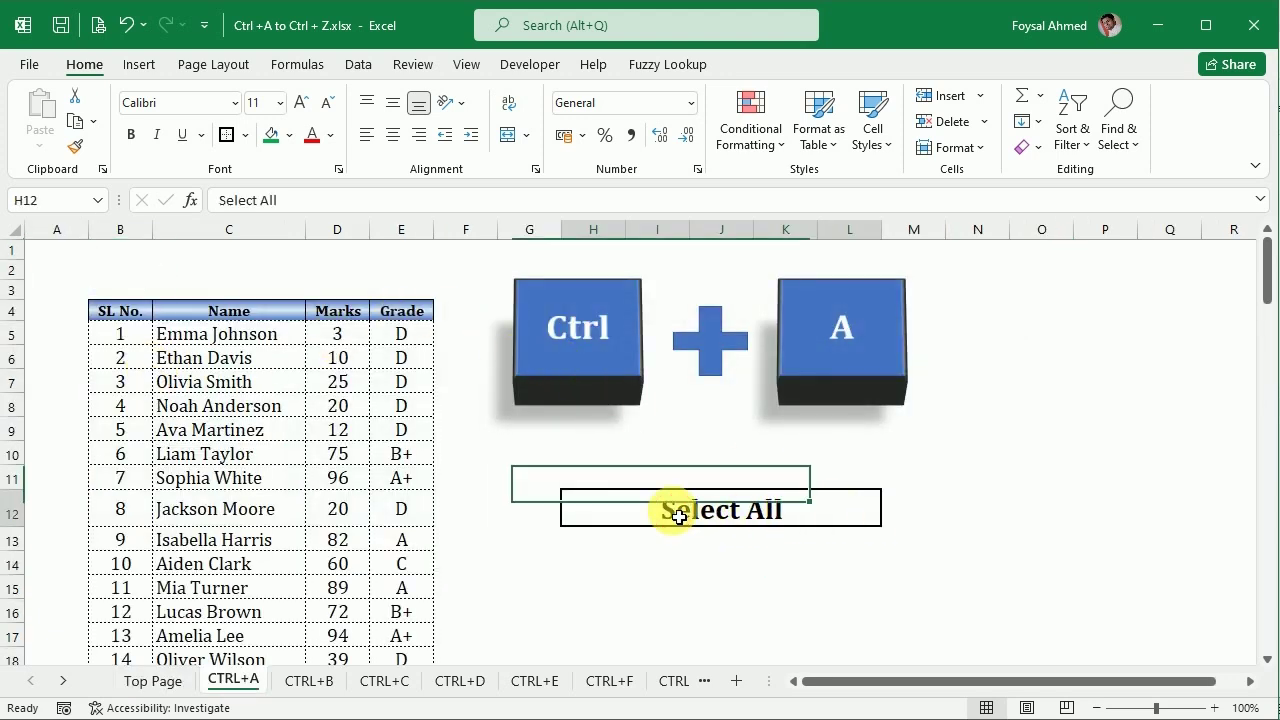
{"action": "left_click", "coordinate": [225, 415]}
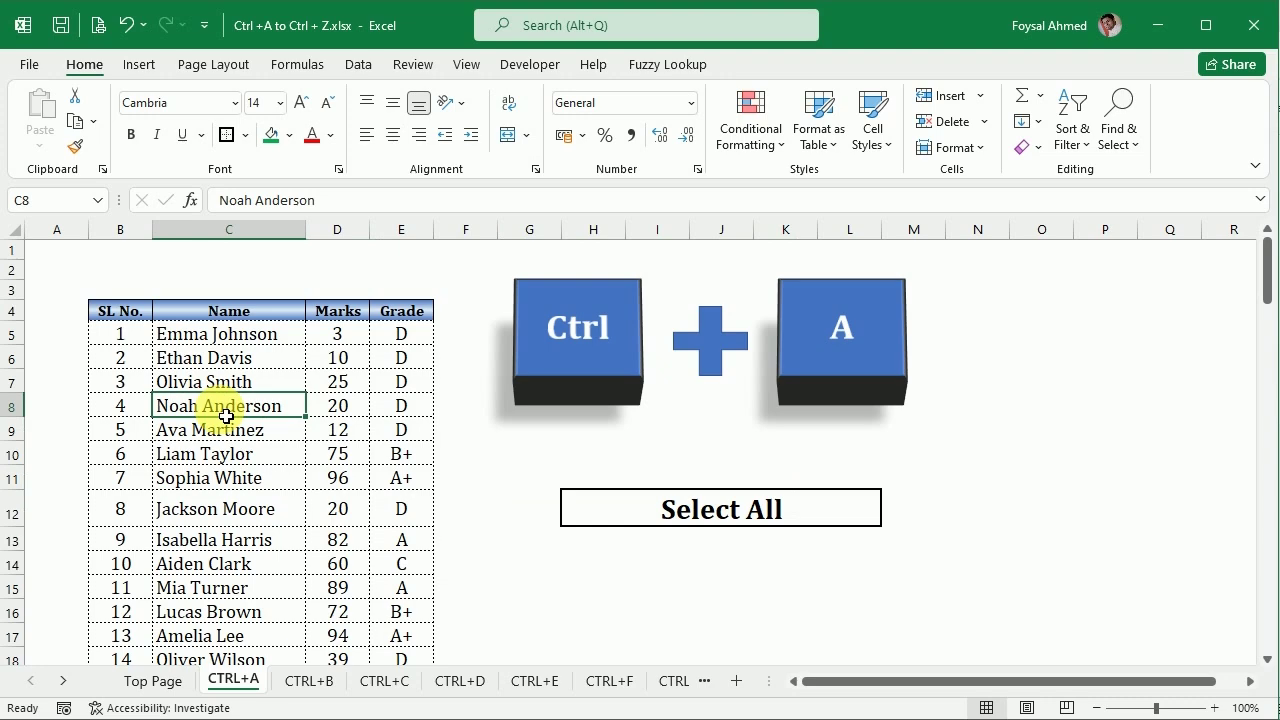
{"action": "key", "text": "ctrl+a"}
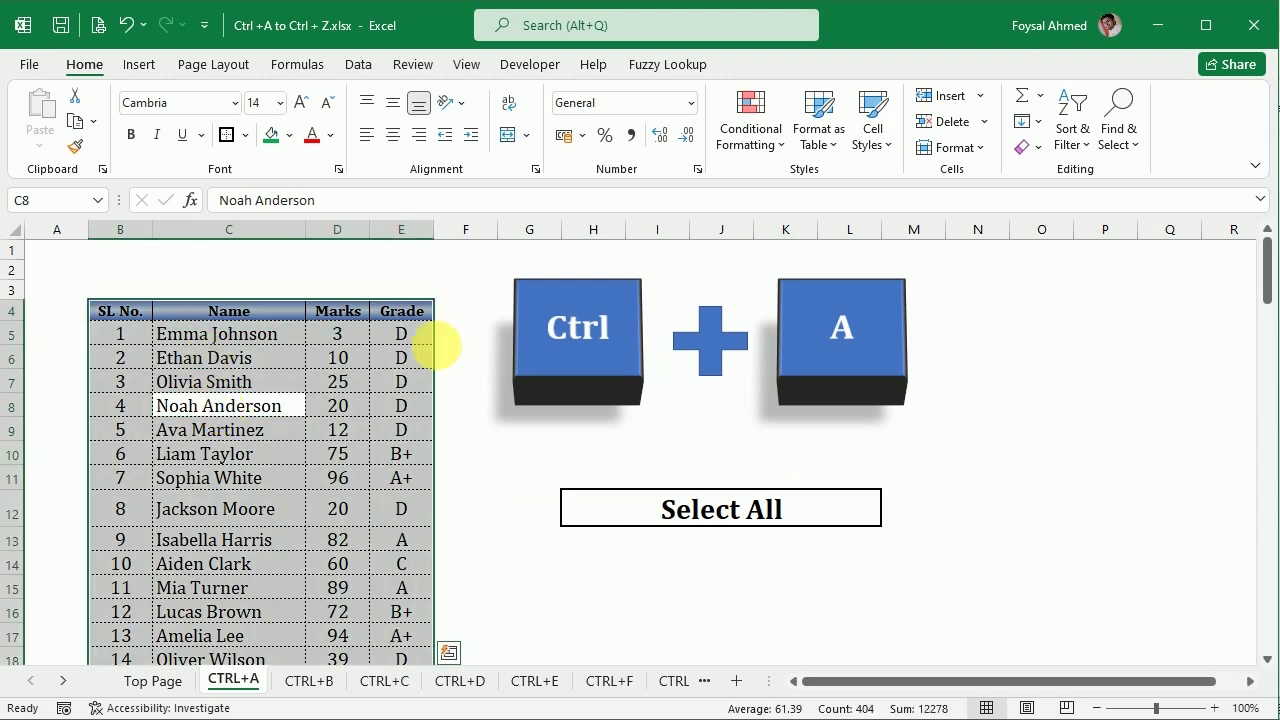
{"action": "scroll", "coordinate": [397, 491], "scroll_direction": "down", "scroll_amount": 5}
{"action": "scroll", "coordinate": [397, 493], "scroll_direction": "down", "scroll_amount": 20}
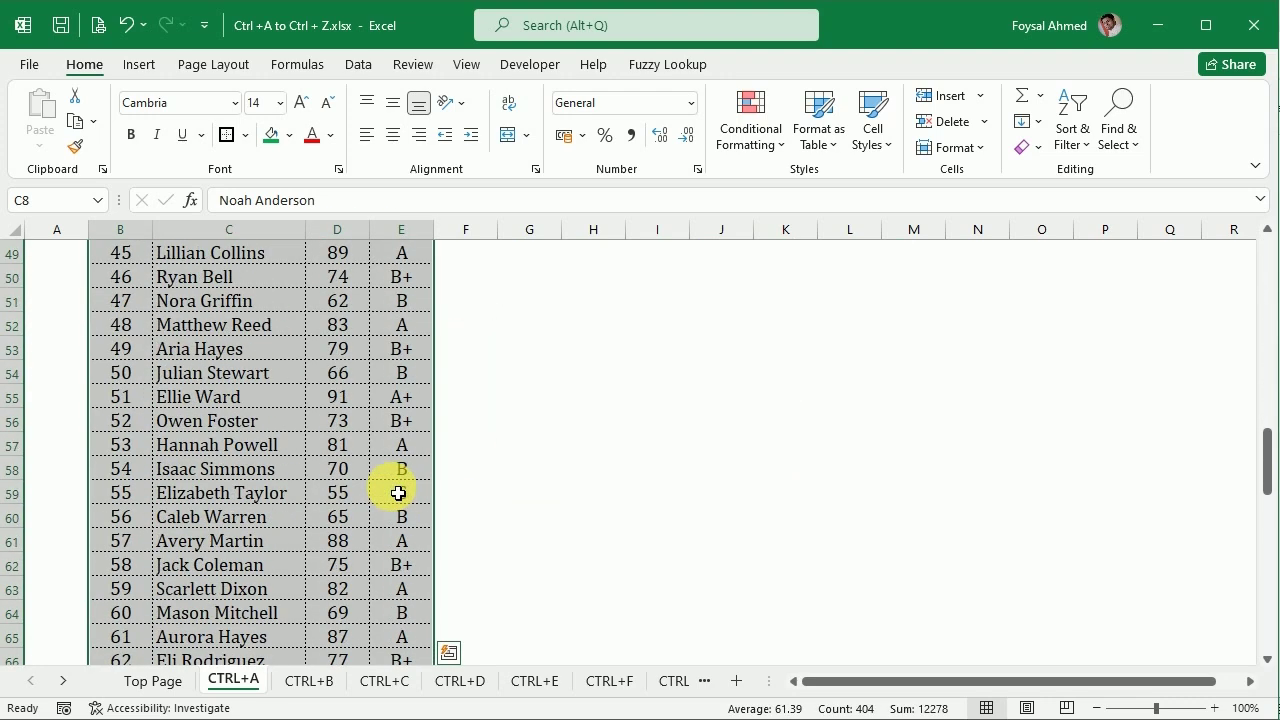
{"action": "scroll", "coordinate": [397, 493], "scroll_direction": "up", "scroll_amount": 20}
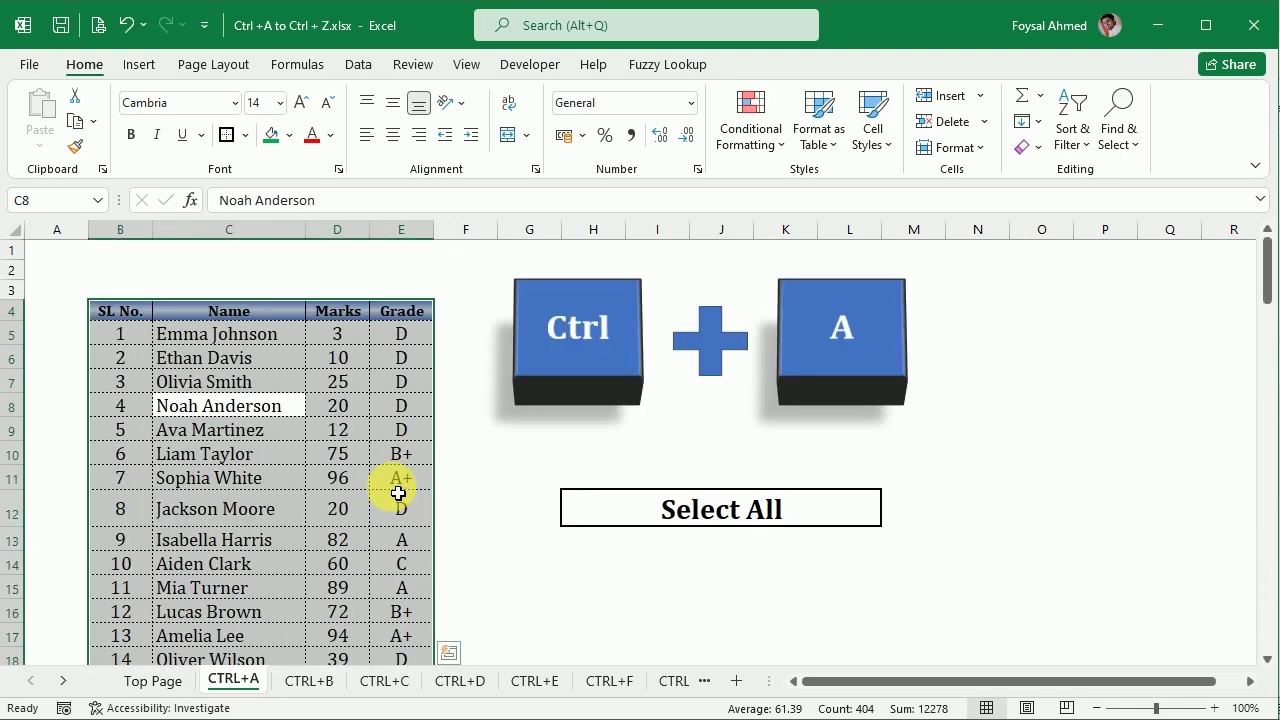
Select every cell of the CTRL+A worksheet starting from an empty cell outside the table, then clear the selection
{"action": "left_click", "coordinate": [683, 566]}
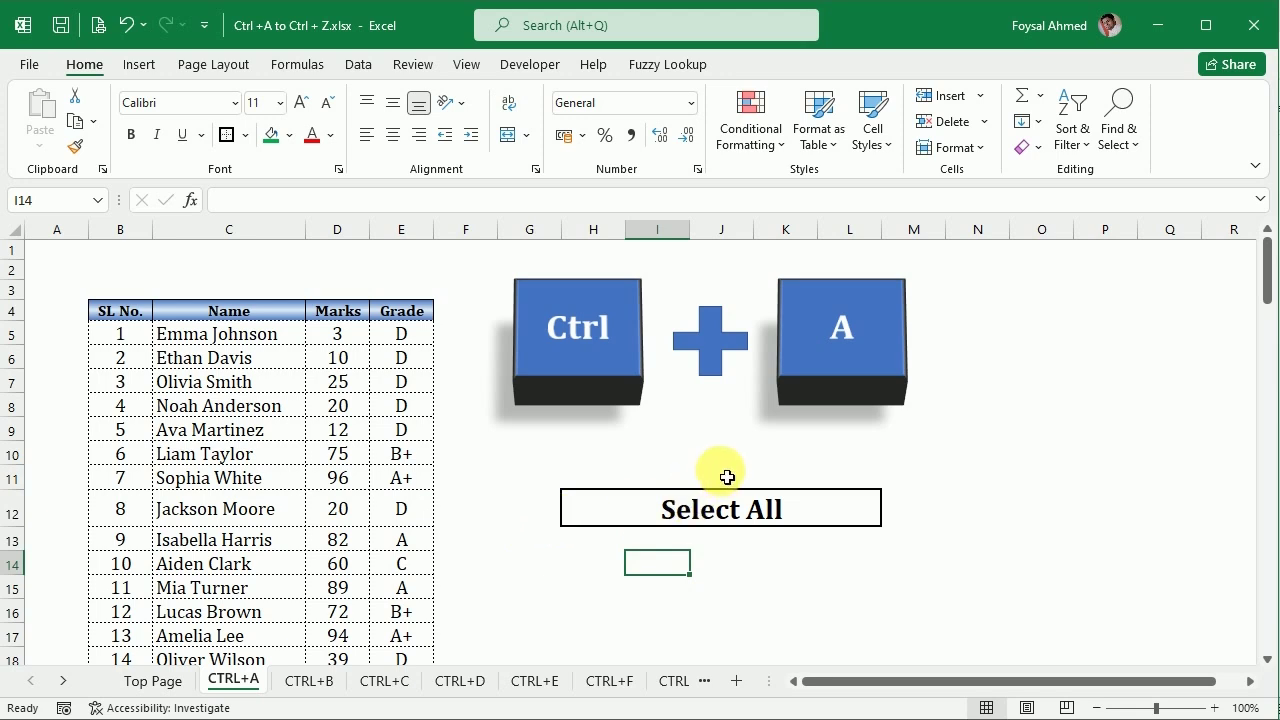
{"action": "key", "text": "ctrl+a"}
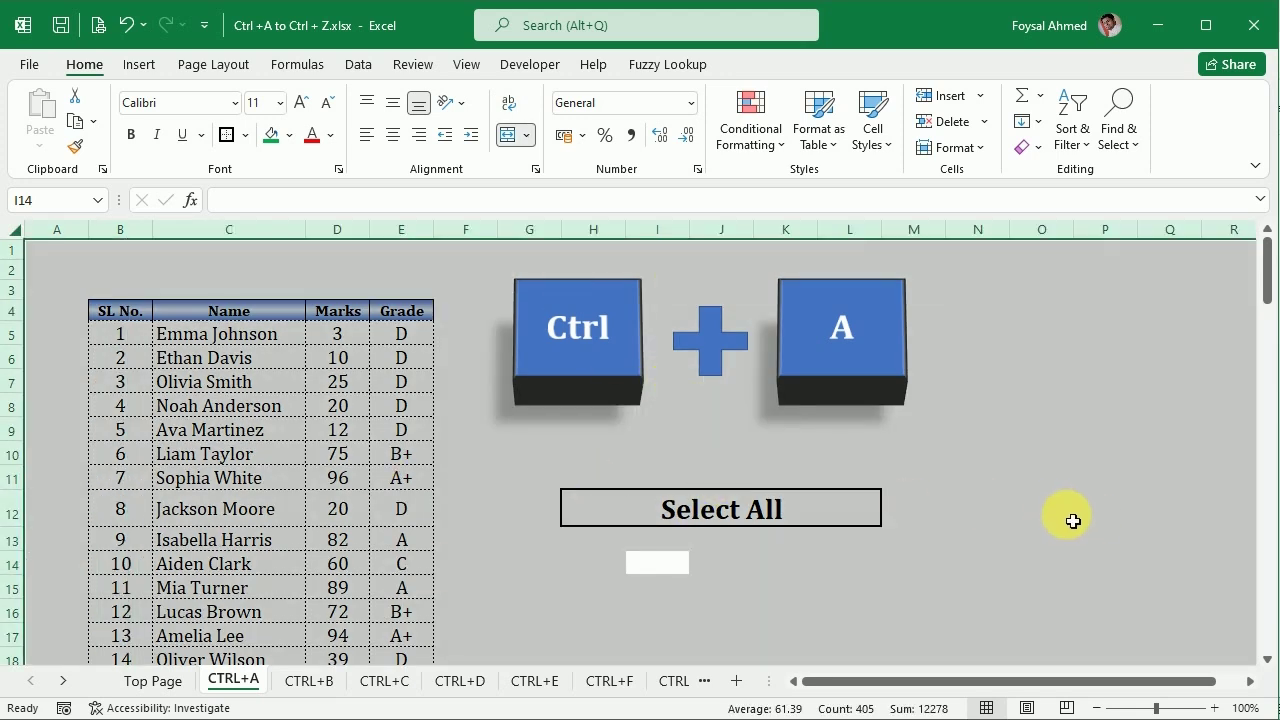
{"action": "left_click", "coordinate": [1006, 513]}
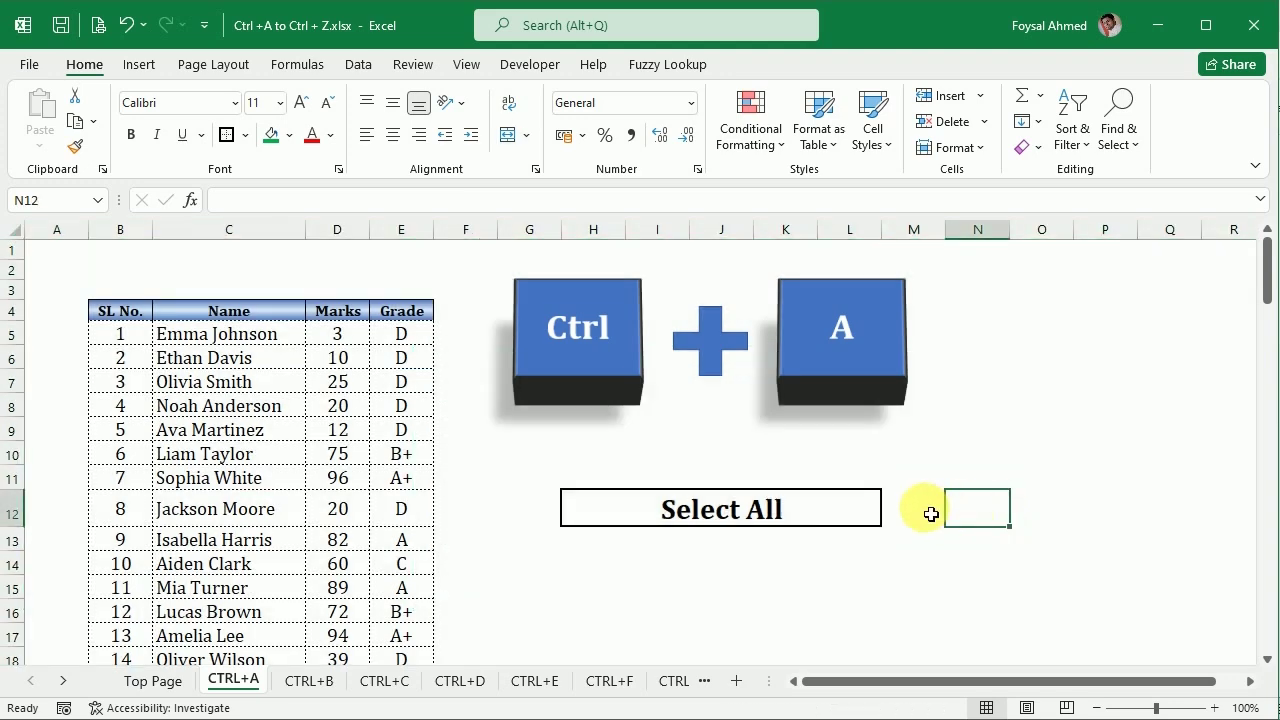
Return to the Top Page, open the CTRL+B sheet and make the record with SL No. 4 bold
{"action": "left_click", "coordinate": [850, 336]}
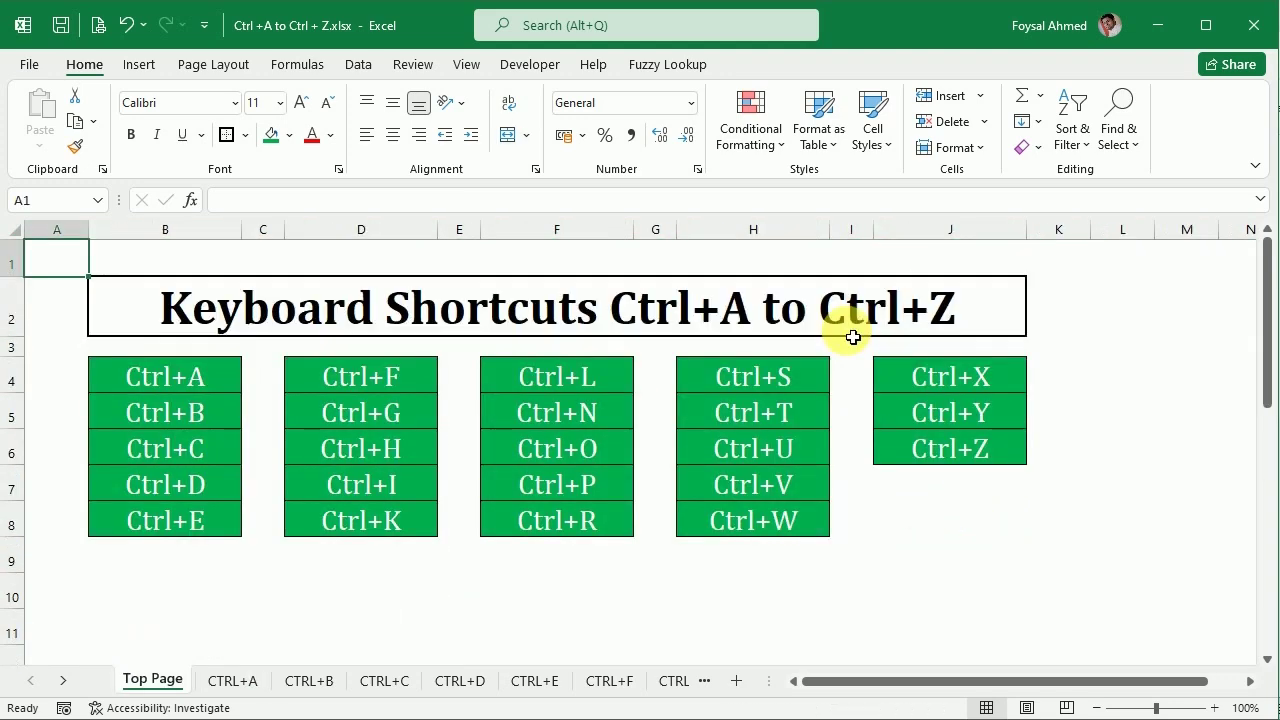
{"action": "left_click", "coordinate": [186, 424]}
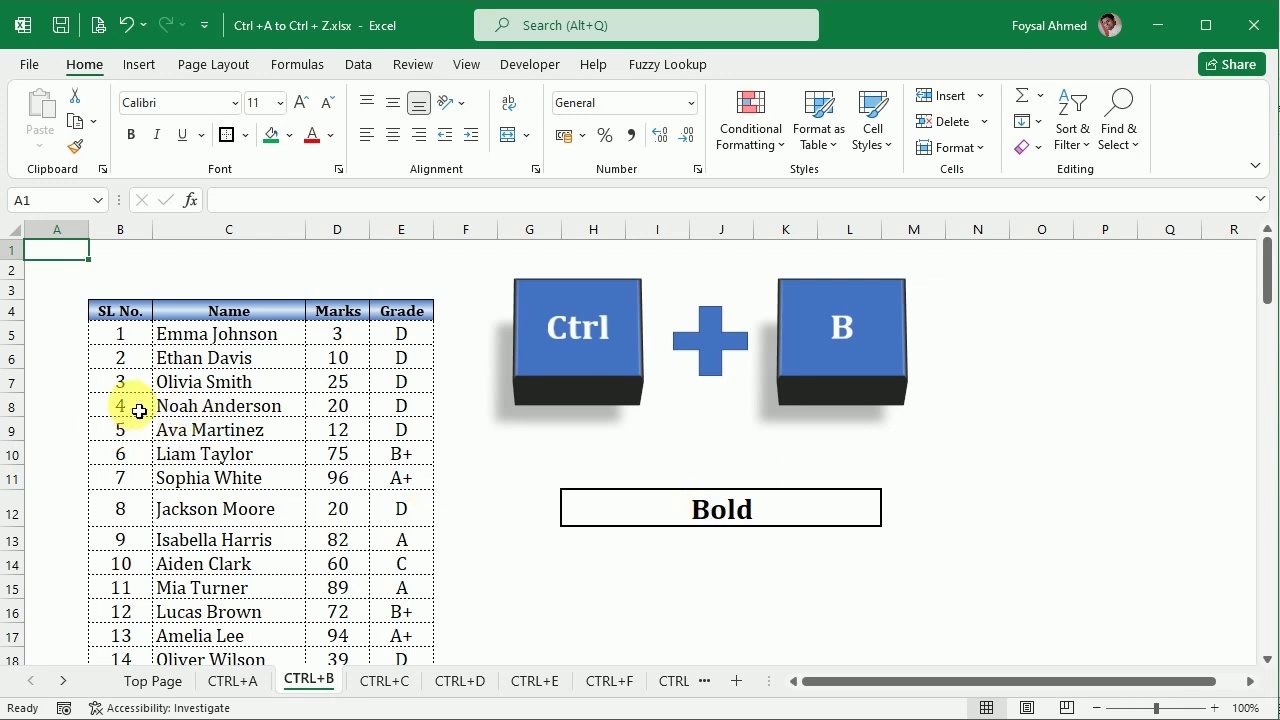
{"action": "left_click_drag", "start_coordinate": [129, 406], "coordinate": [441, 413]}
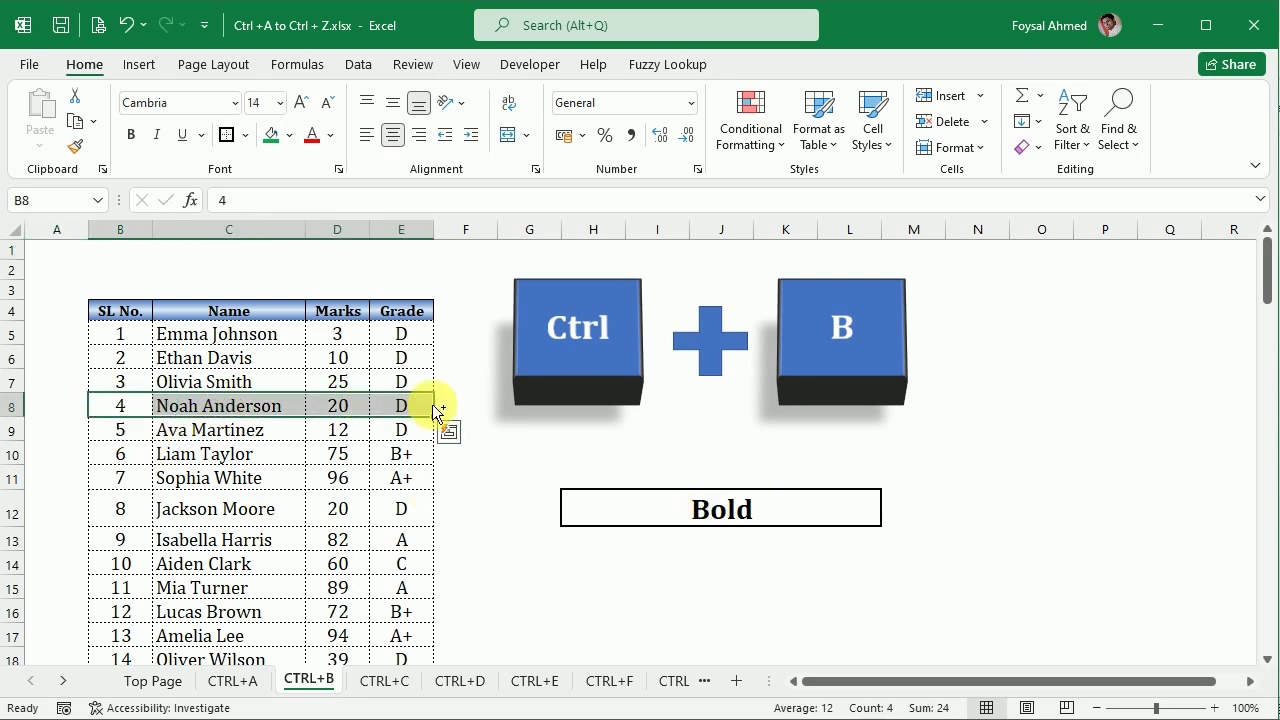
{"action": "key", "text": "ctrl+b"}
{"action": "scroll", "coordinate": [171, 500], "scroll_direction": "down", "scroll_amount": 1}
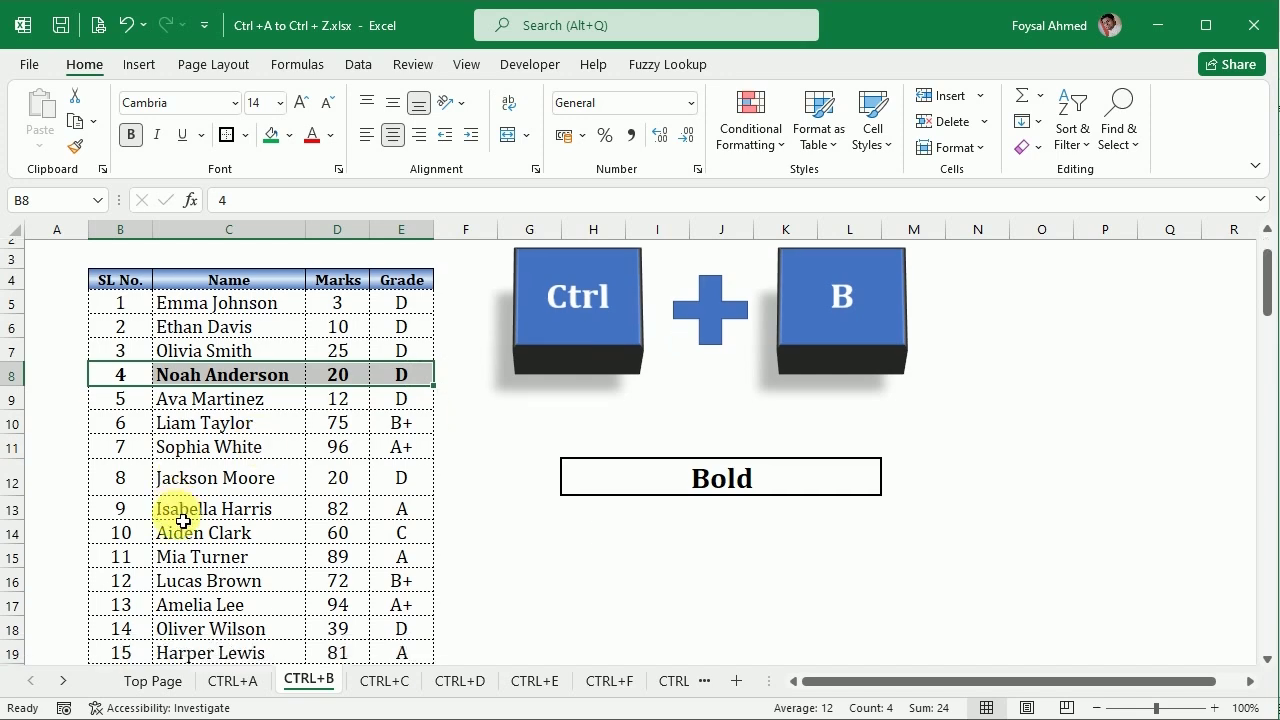
Make the table records with SL No. 8 and SL No. 1 bold
{"action": "left_click_drag", "start_coordinate": [116, 457], "coordinate": [423, 454]}
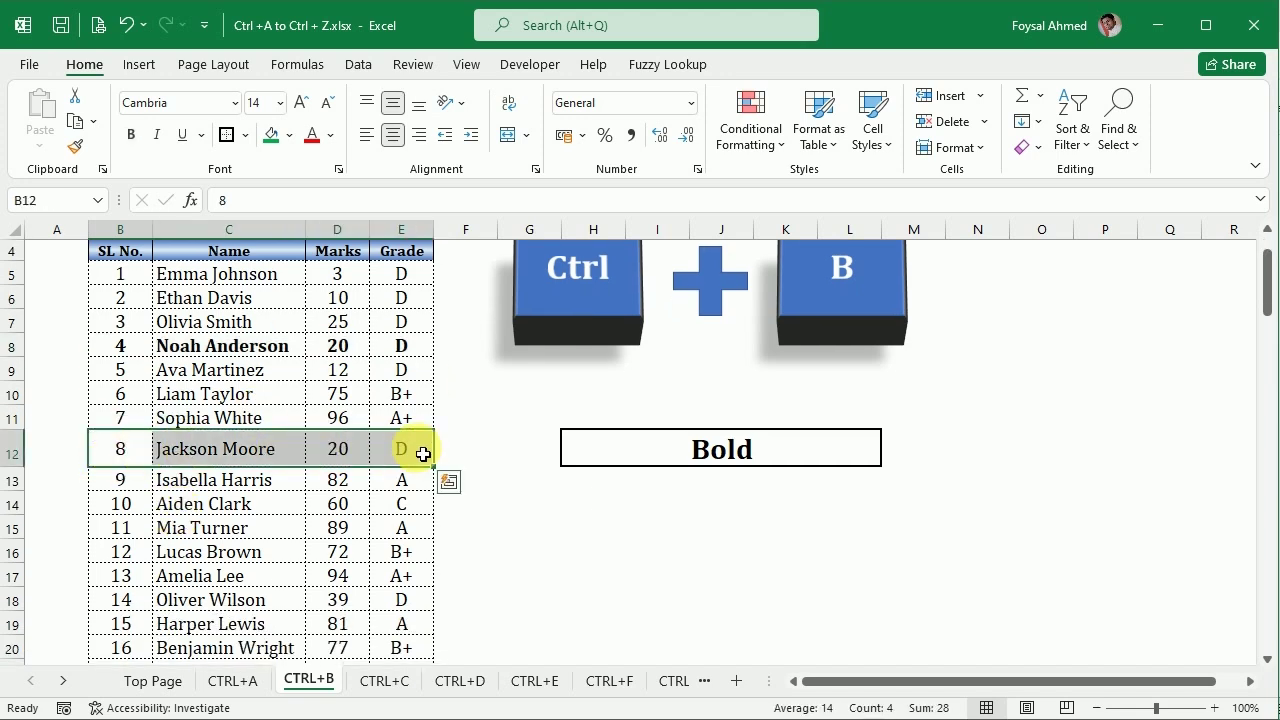
{"action": "key", "text": "ctrl+b"}
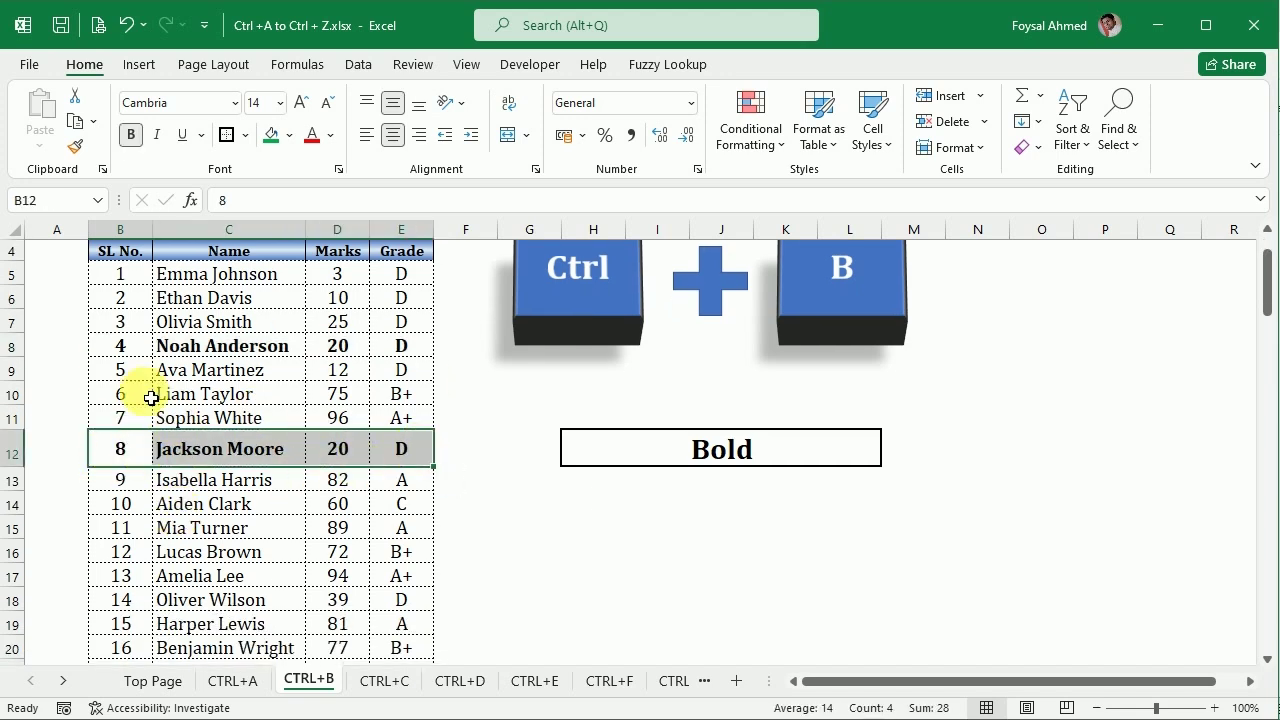
{"action": "left_click_drag", "start_coordinate": [123, 288], "coordinate": [391, 277]}
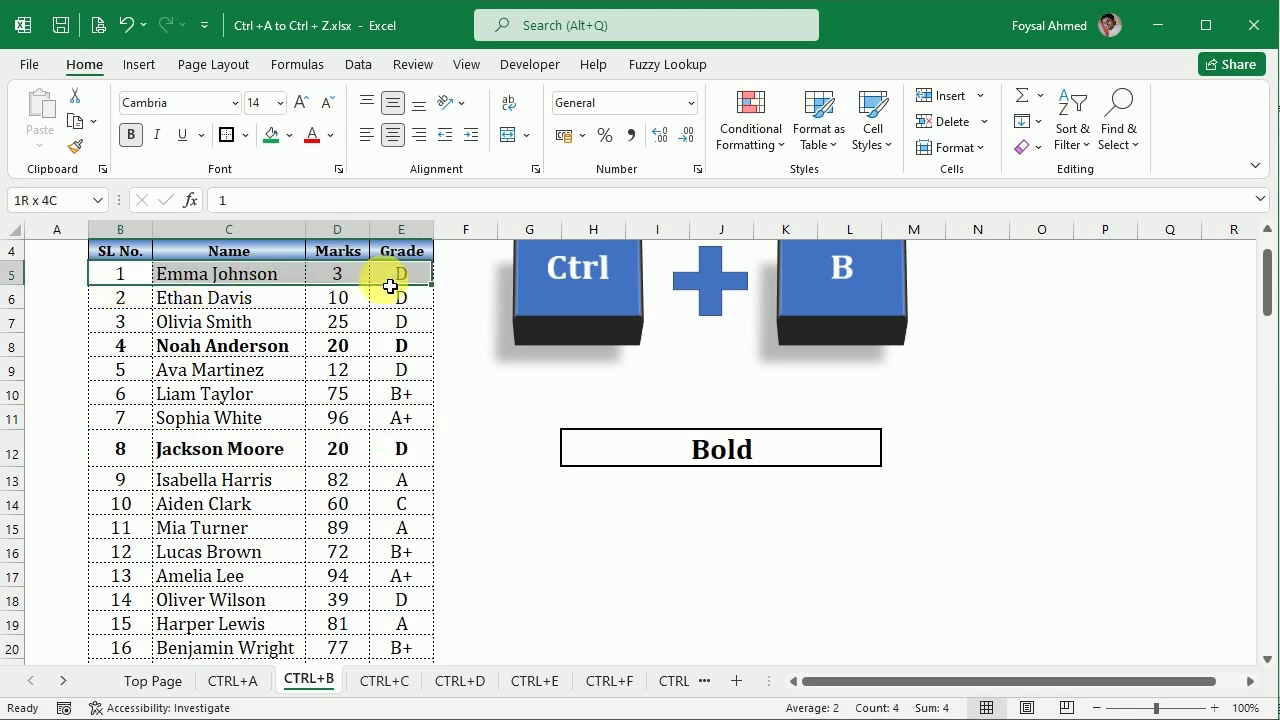
{"action": "key", "text": "ctrl+b"}
{"action": "scroll", "coordinate": [259, 599], "scroll_direction": "up", "scroll_amount": 1}
{"action": "scroll", "coordinate": [259, 599], "scroll_direction": "up", "scroll_amount": 1}
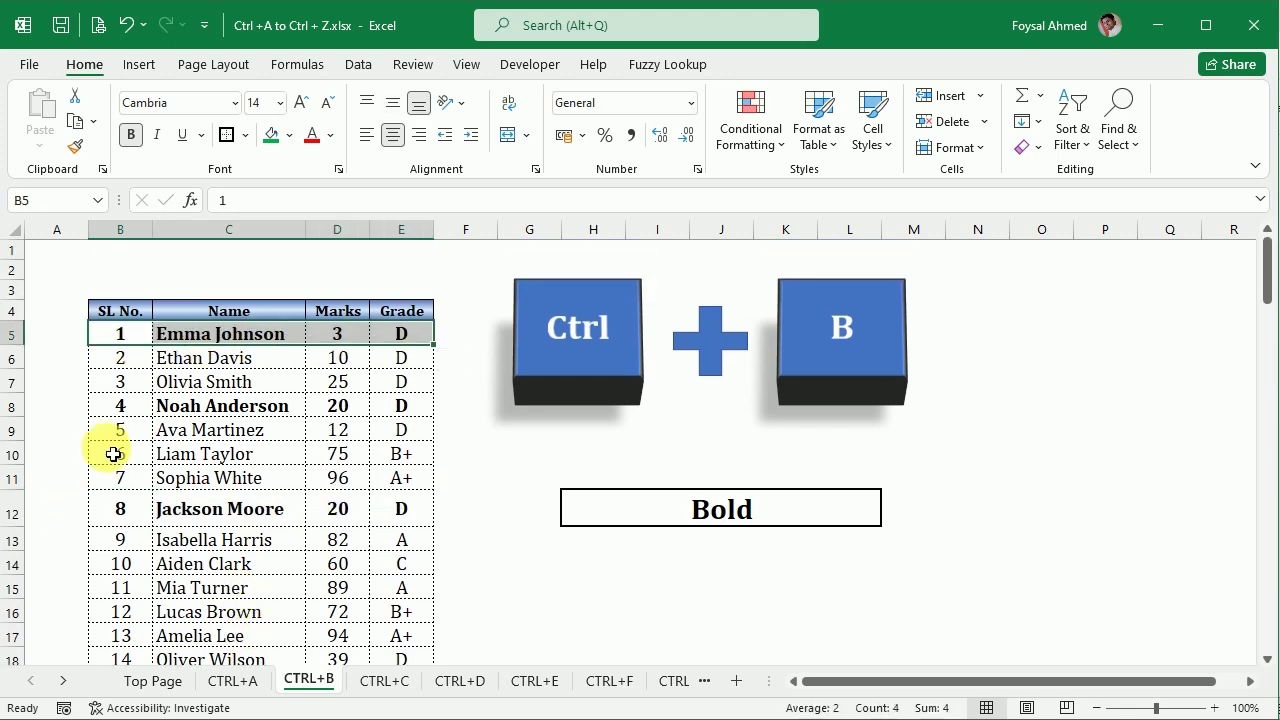
{"action": "left_click", "coordinate": [518, 566]}
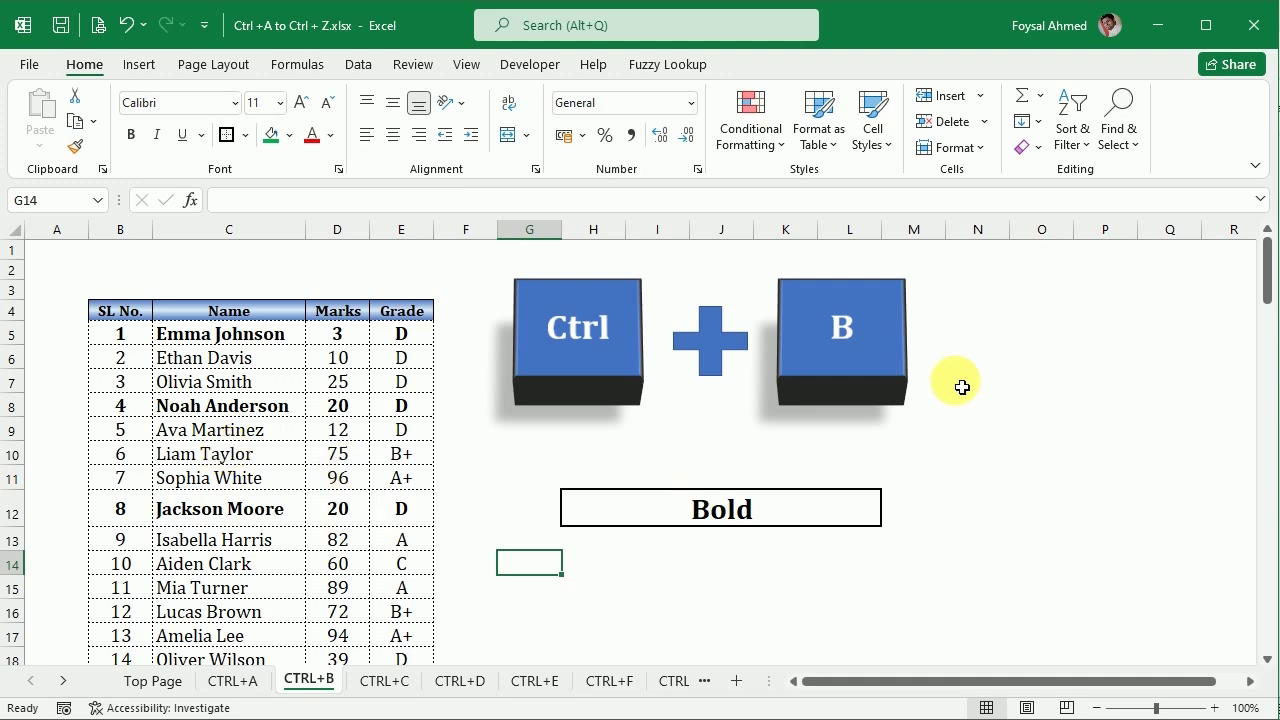
Open the CTRL+C sheet through the Top Page and copy the record with SL No. 2 to H16
{"action": "left_click", "coordinate": [850, 365]}
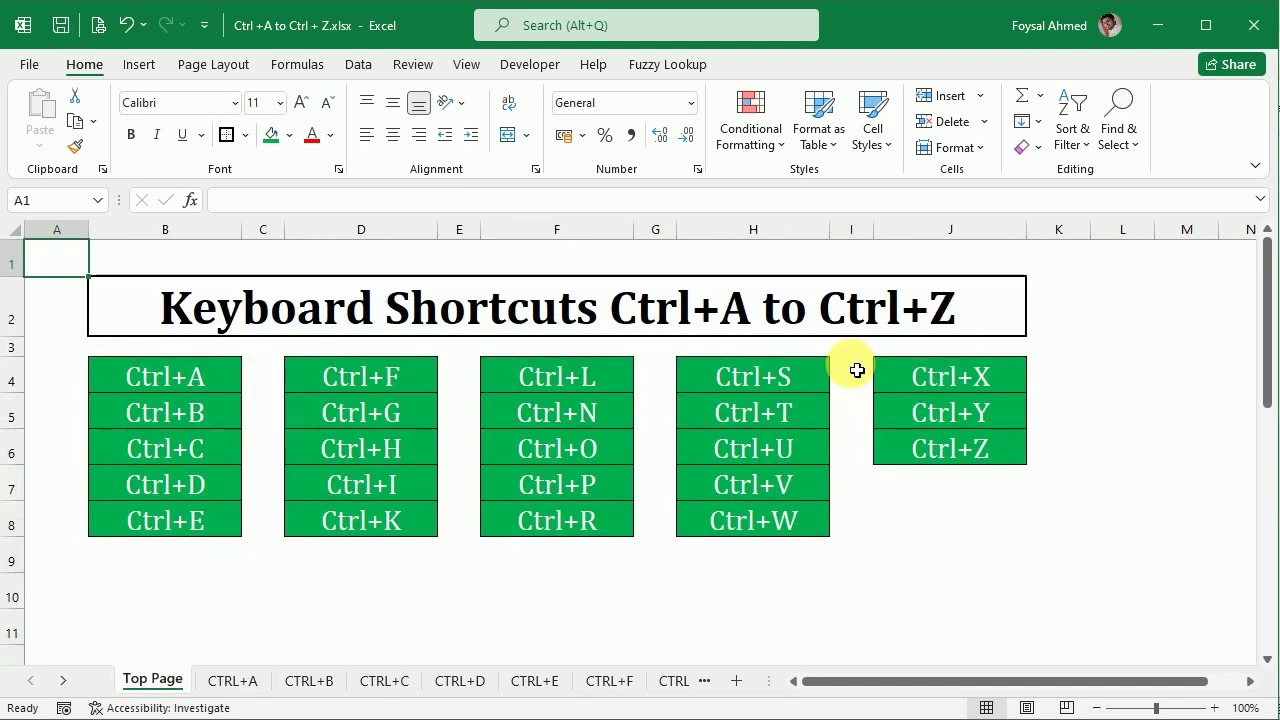
{"action": "left_click", "coordinate": [174, 455]}
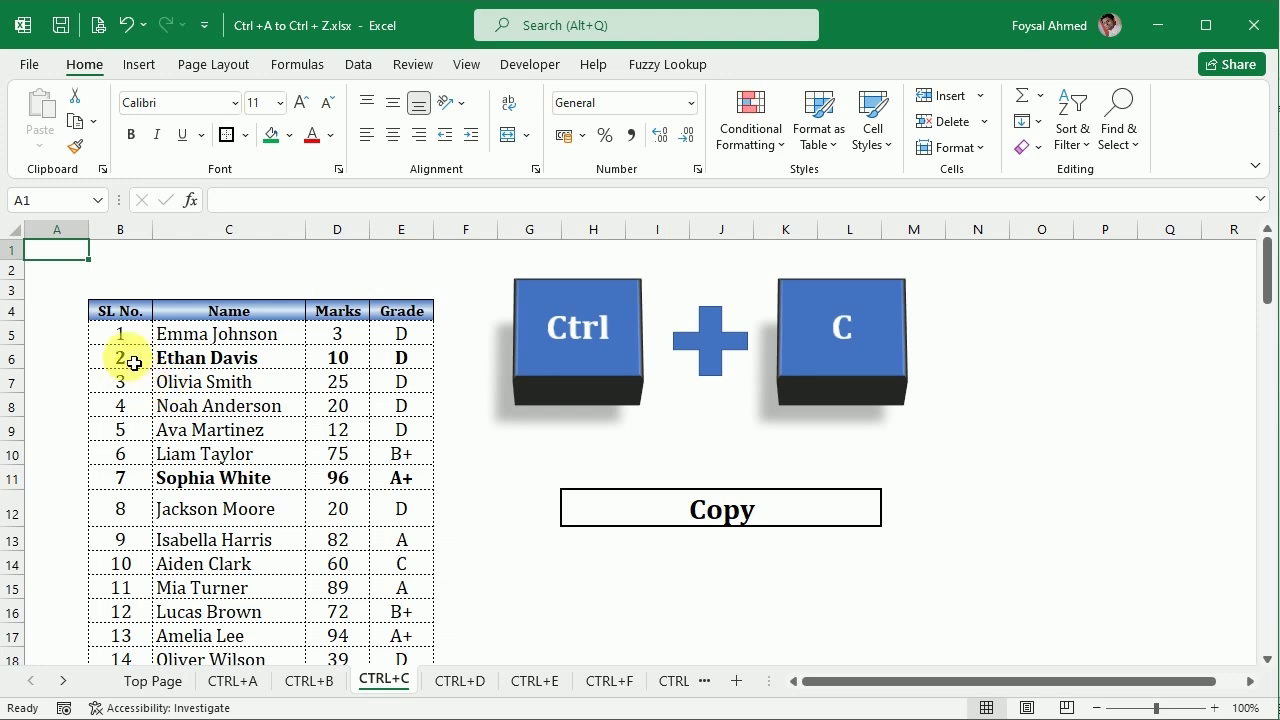
{"action": "left_click_drag", "start_coordinate": [129, 357], "coordinate": [384, 367]}
{"action": "key", "text": "ctrl+c"}
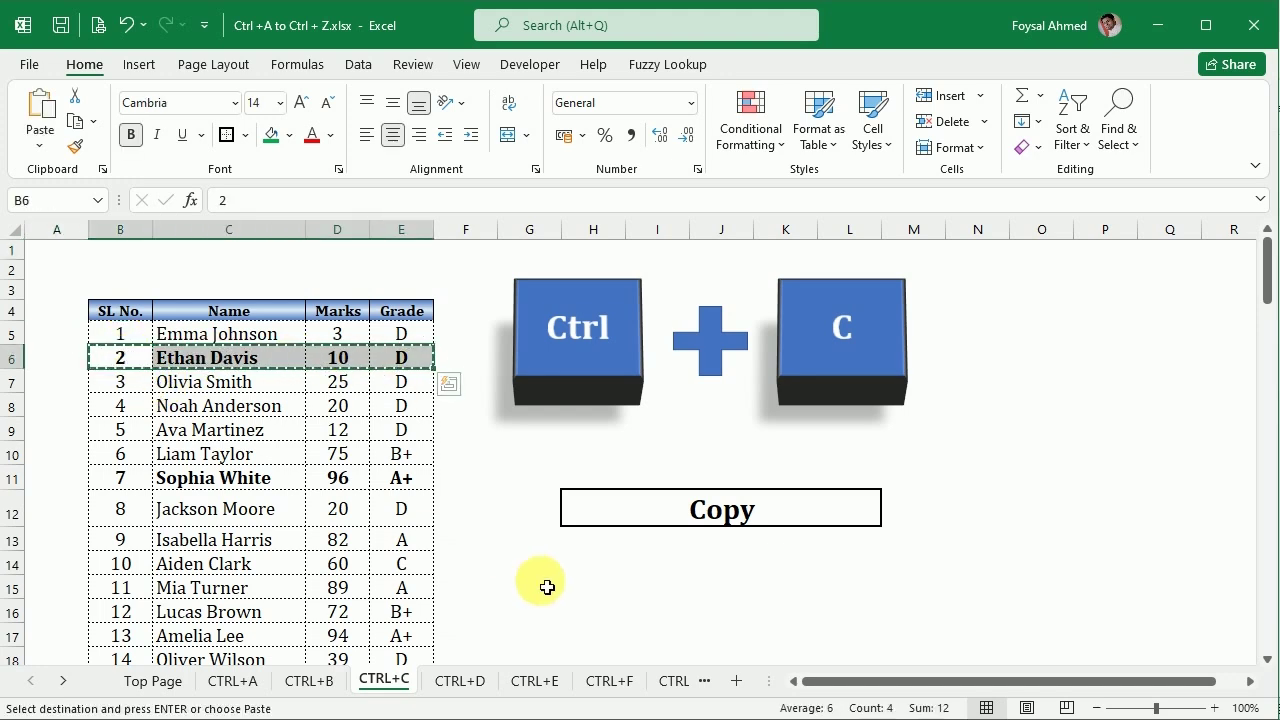
{"action": "left_click", "coordinate": [597, 612]}
{"action": "key", "text": "ctrl+v"}
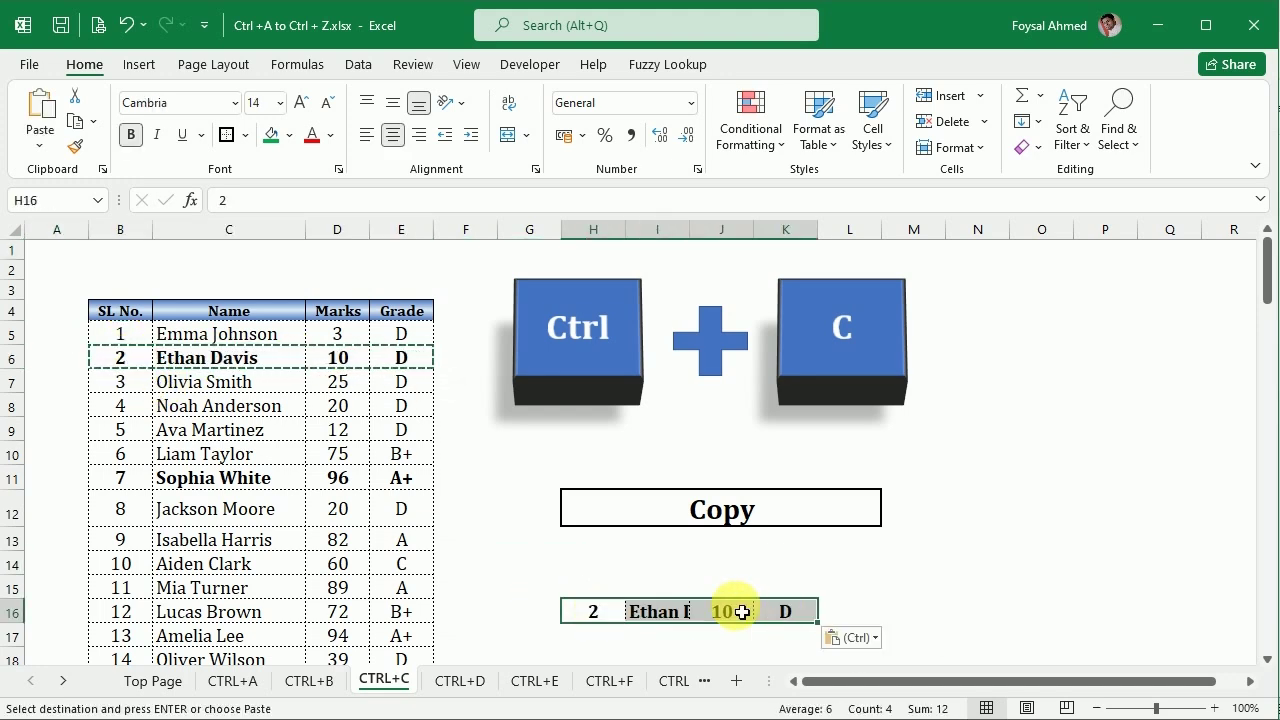
Copy the record with SL No. 7 to H17, directly below the first pasted record
{"action": "left_click_drag", "start_coordinate": [121, 478], "coordinate": [397, 480]}
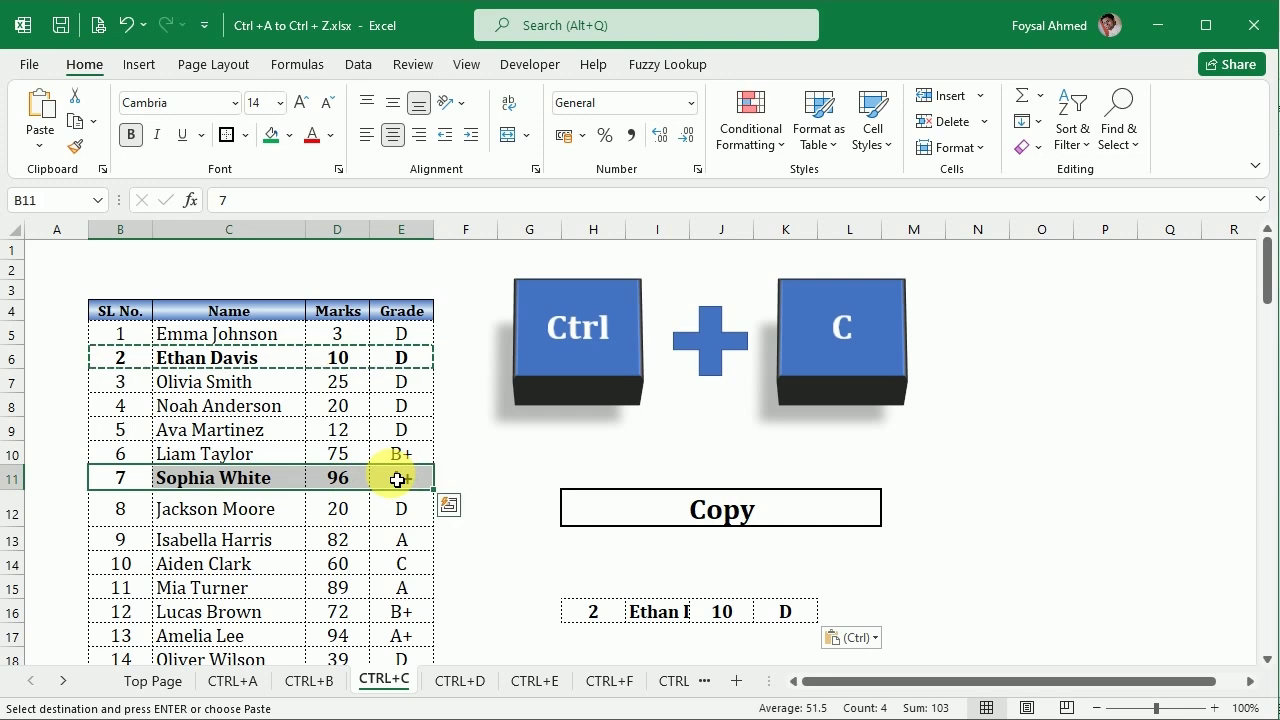
{"action": "key", "text": "ctrl+c"}
{"action": "left_click", "coordinate": [601, 640]}
{"action": "key", "text": "ctrl+v"}
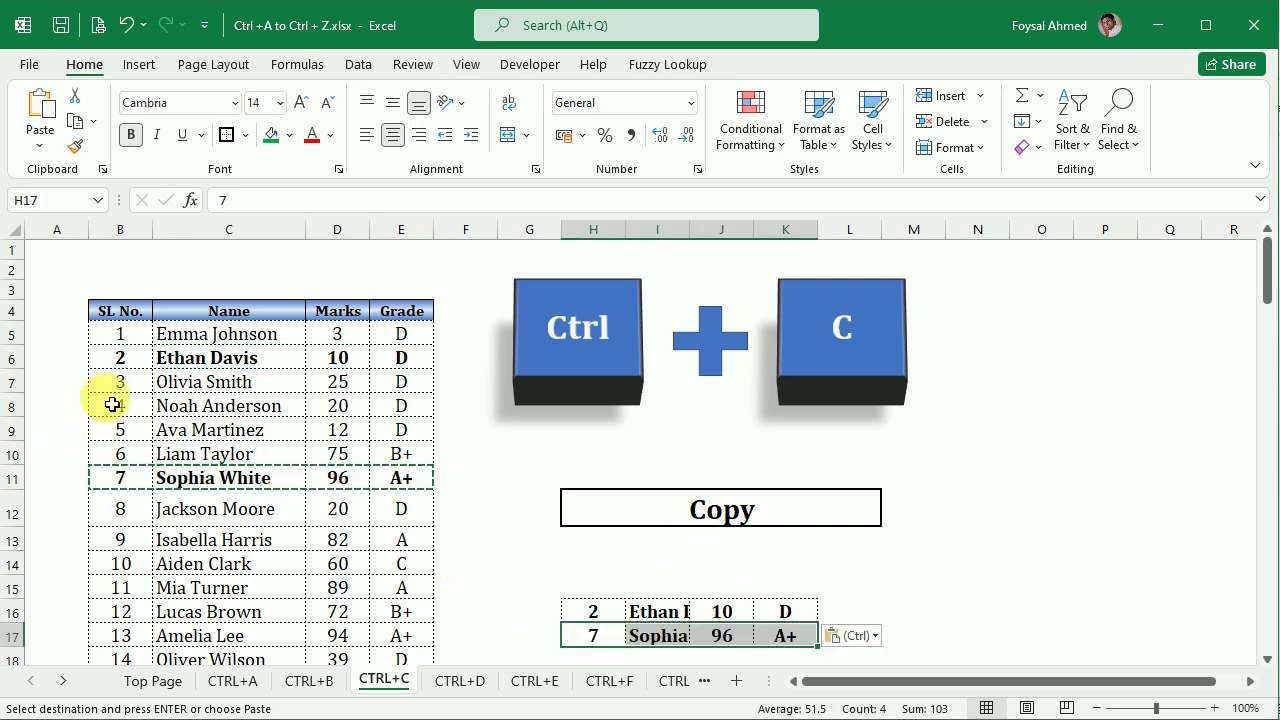
{"action": "left_click_drag", "start_coordinate": [113, 404], "coordinate": [403, 535]}
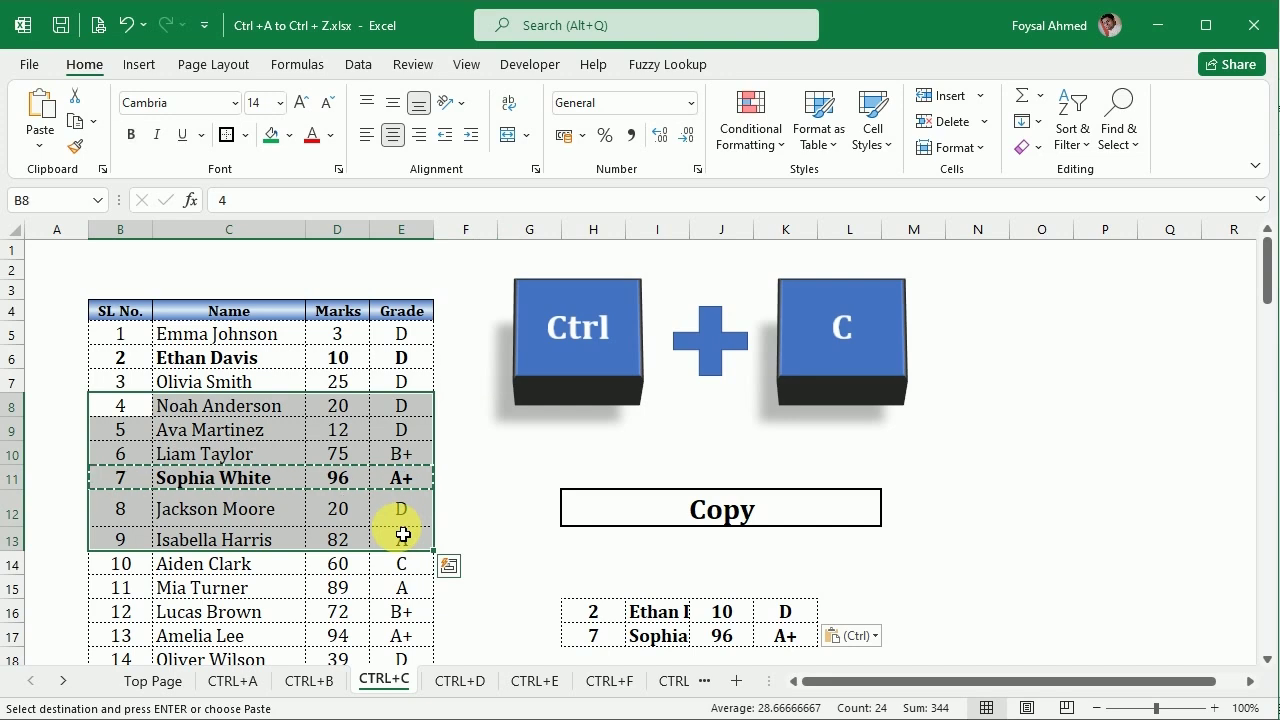
{"action": "key", "text": "ctrl+c"}
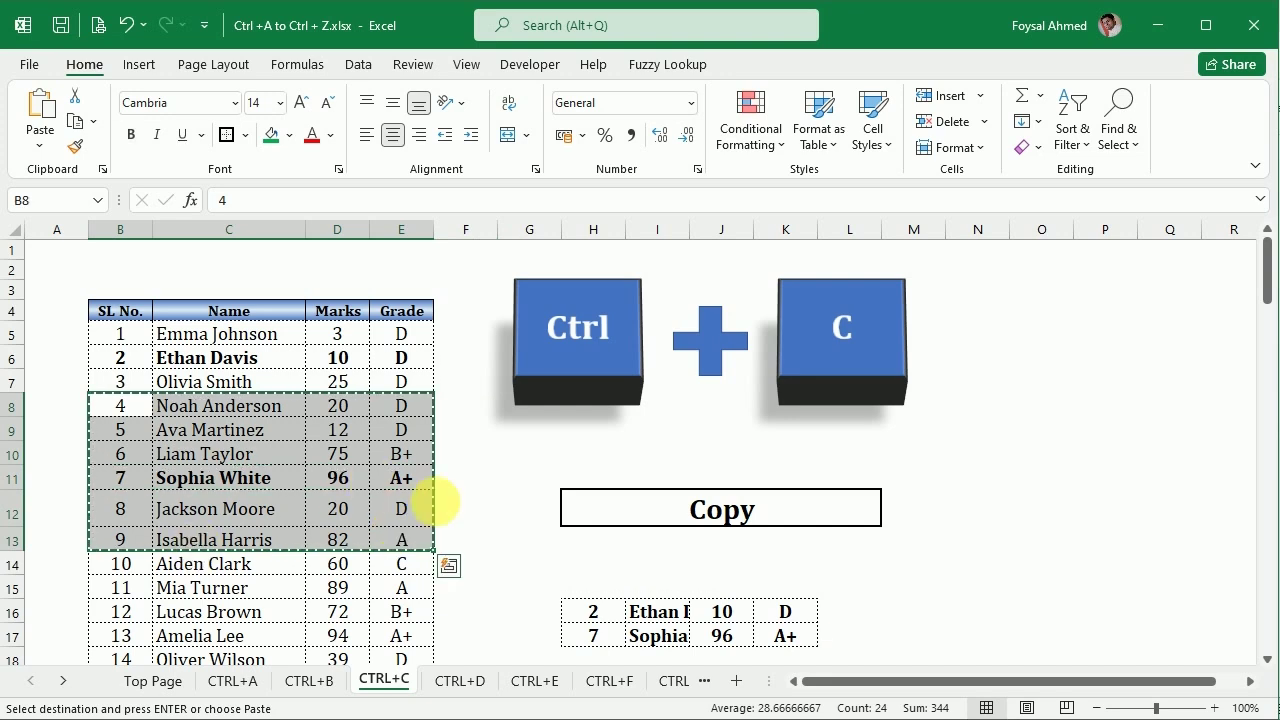
{"action": "left_click", "coordinate": [484, 501]}
{"action": "key", "text": "Escape"}
{"action": "left_click", "coordinate": [526, 543]}
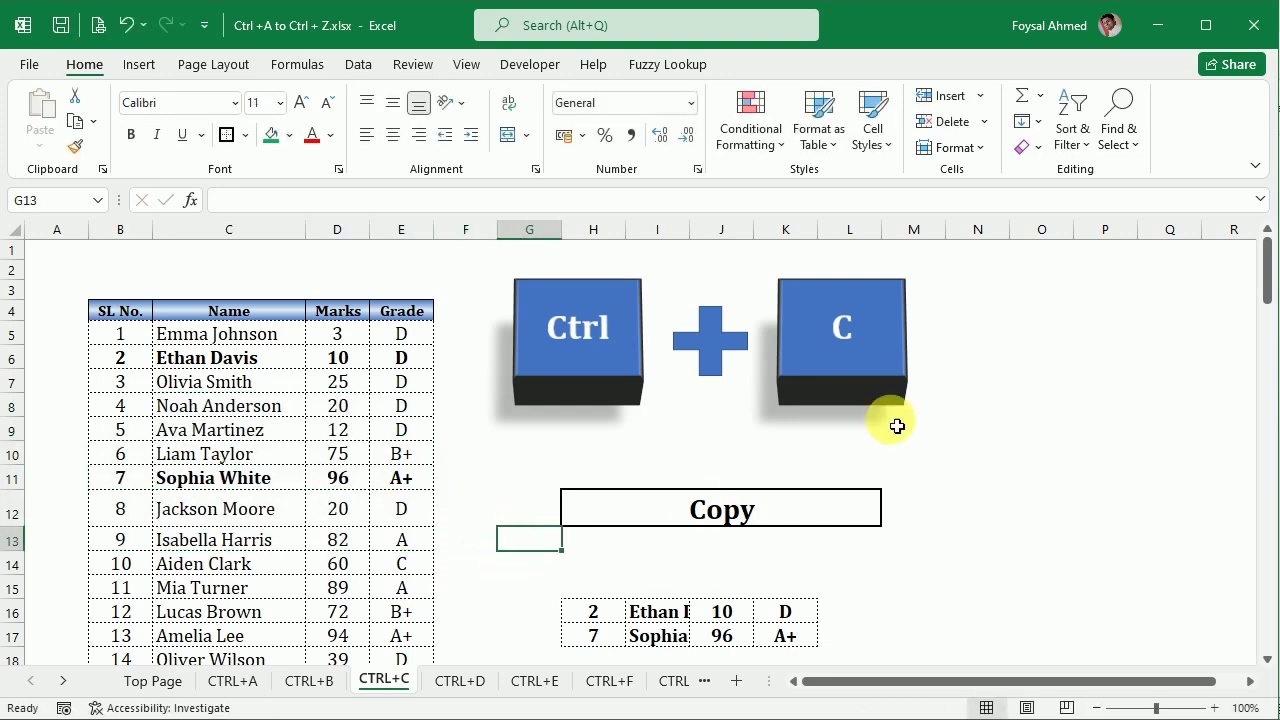
{"action": "left_click_drag", "start_coordinate": [622, 556], "coordinate": [836, 660]}
Return to the Top Page and open the CTRL+D sheet about Fill Down
{"action": "left_click", "coordinate": [880, 340]}
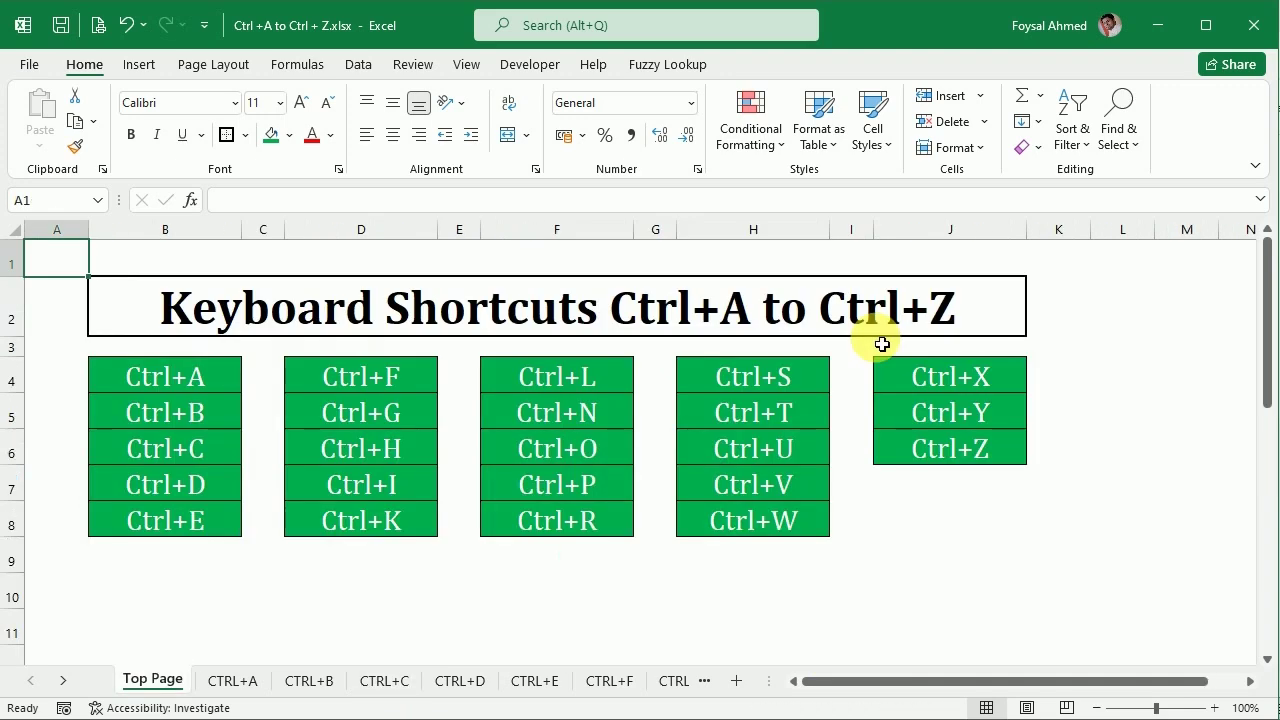
{"action": "left_click", "coordinate": [194, 486]}
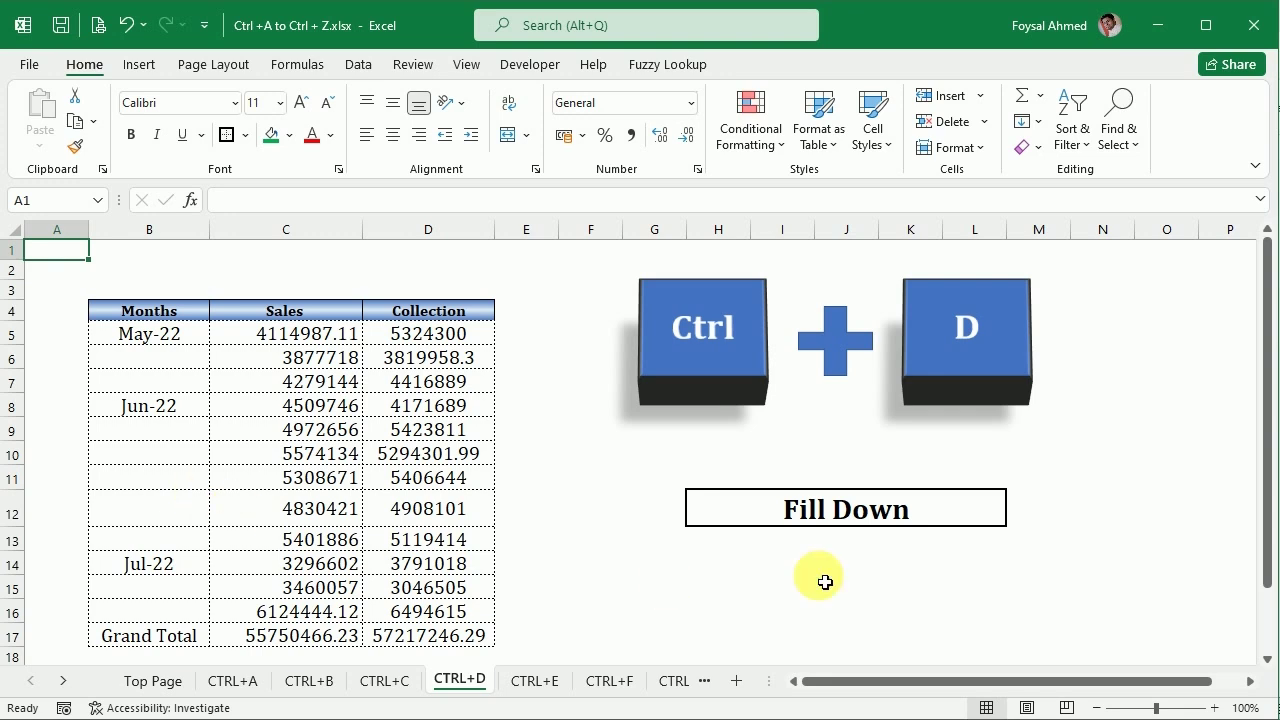
{"action": "left_click", "coordinate": [894, 506]}
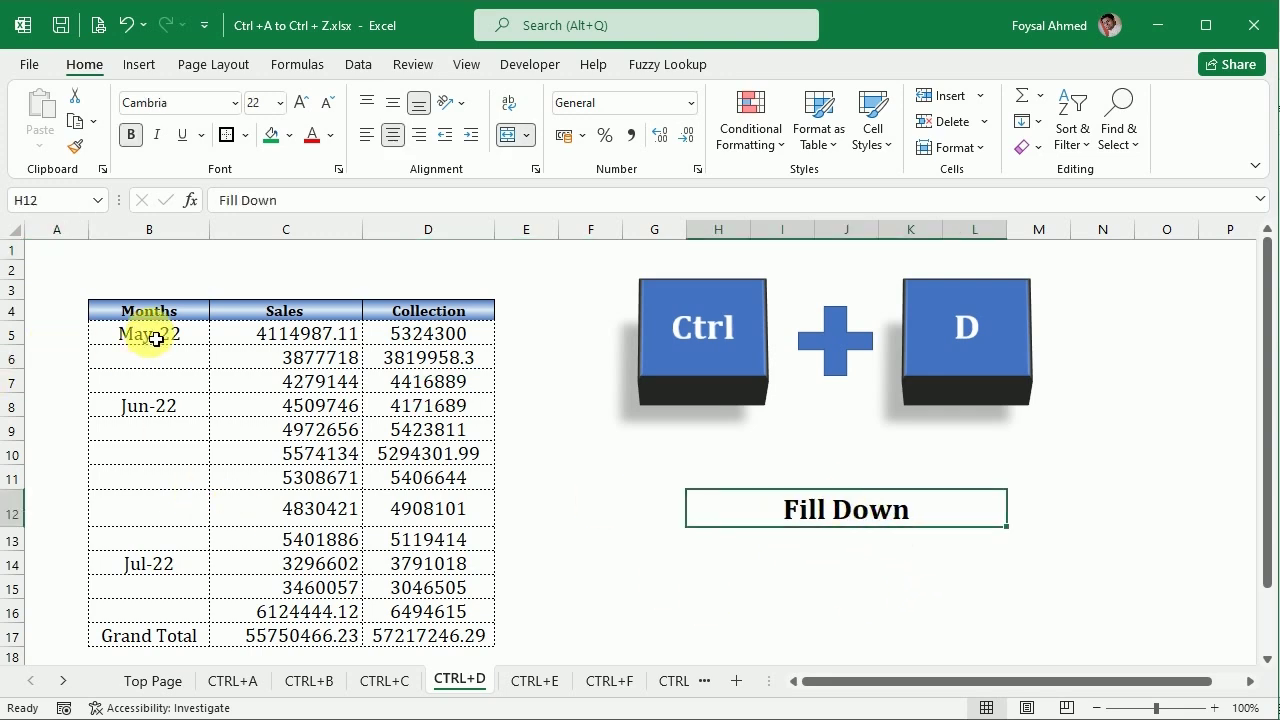
Fill the Months column down with May-22 in B5:B7 and Jun-22 in B8:B13
{"action": "left_click_drag", "start_coordinate": [156, 339], "coordinate": [163, 617]}
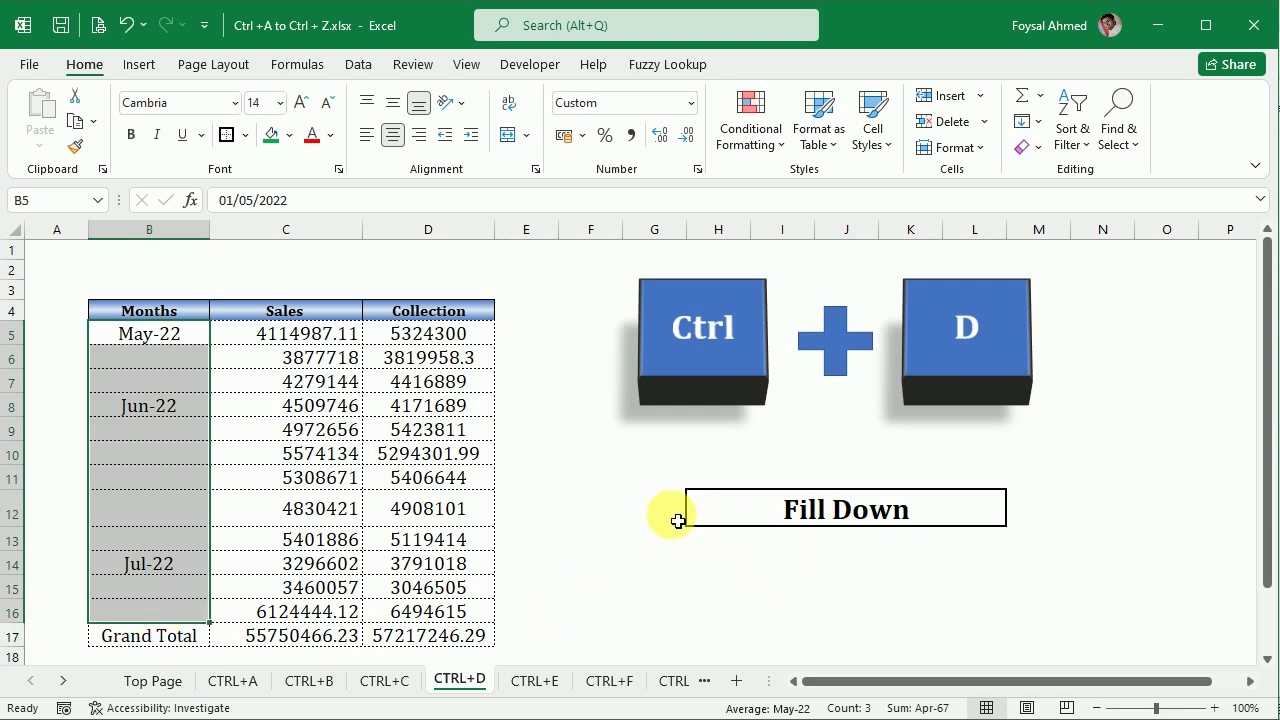
{"action": "left_click_drag", "start_coordinate": [145, 334], "coordinate": [152, 376]}
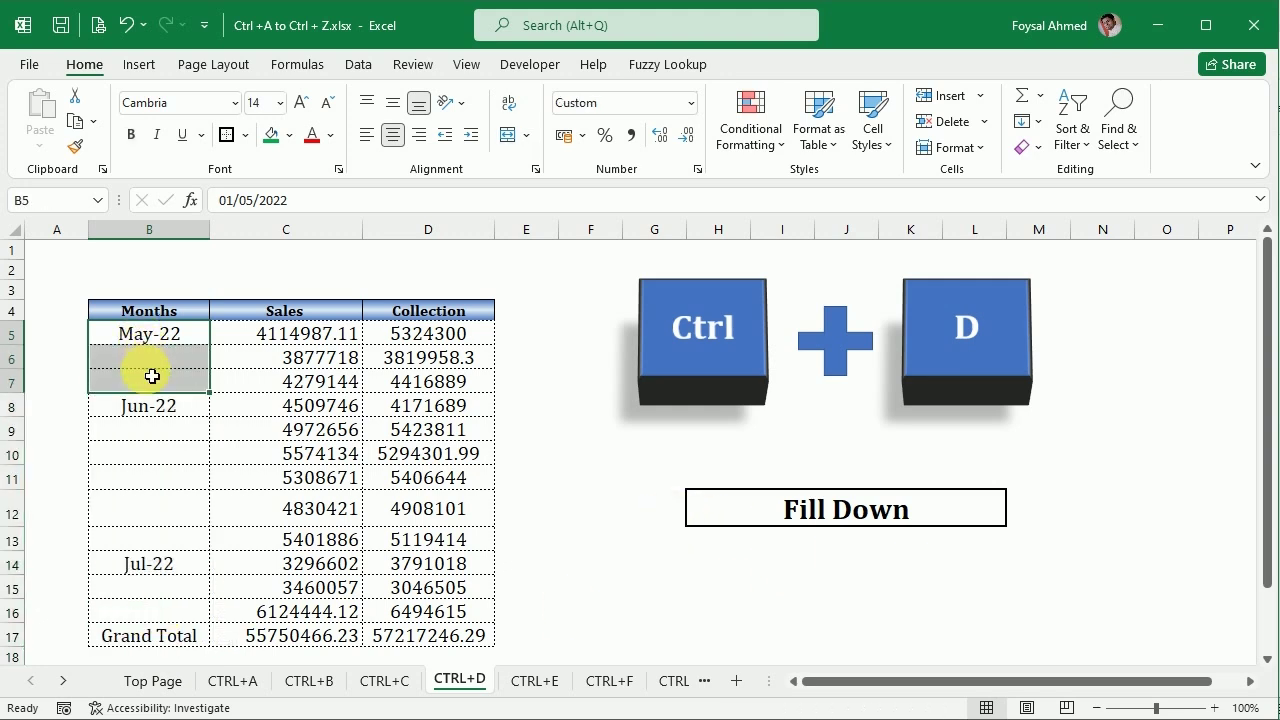
{"action": "key", "text": "ctrl+d"}
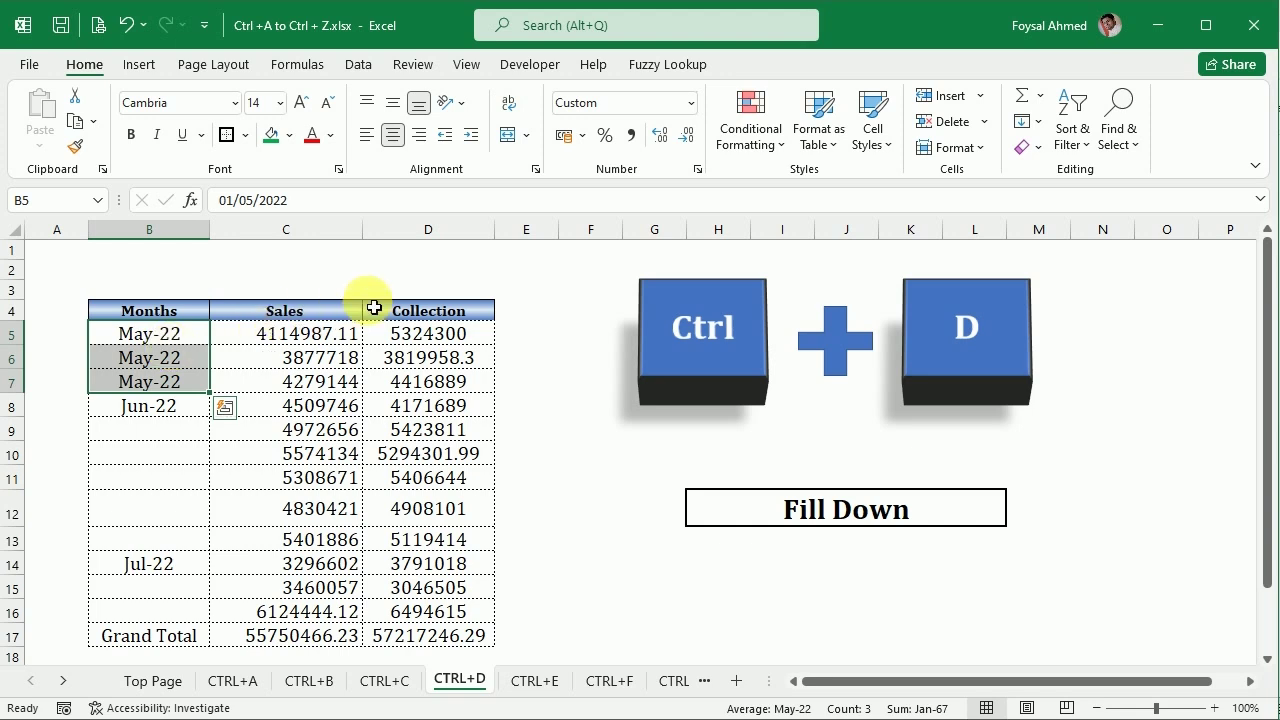
{"action": "left_click_drag", "start_coordinate": [140, 415], "coordinate": [160, 547]}
{"action": "key", "text": "ctrl+d"}
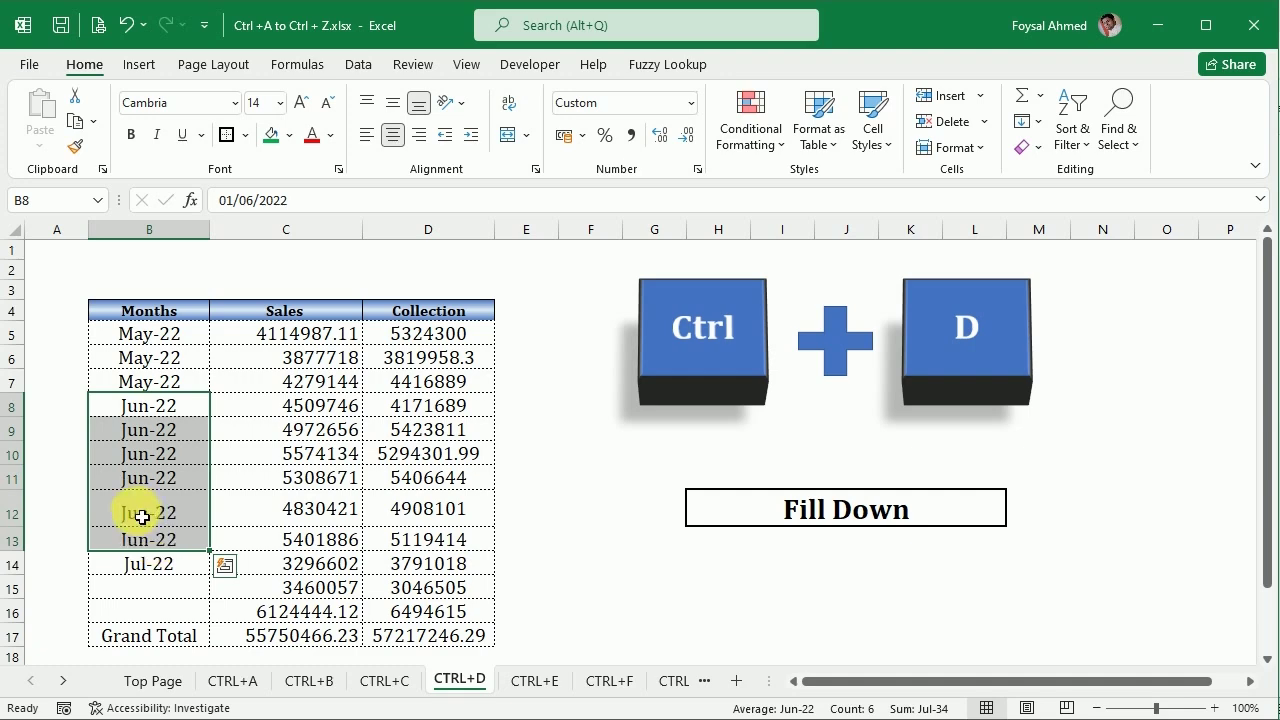
Fill Jul-22 down through B14:B16 in the Months column
{"action": "scroll", "coordinate": [126, 494], "scroll_direction": "down", "scroll_amount": 2}
{"action": "left_click_drag", "start_coordinate": [145, 437], "coordinate": [155, 487]}
{"action": "key", "text": "ctrl+d"}
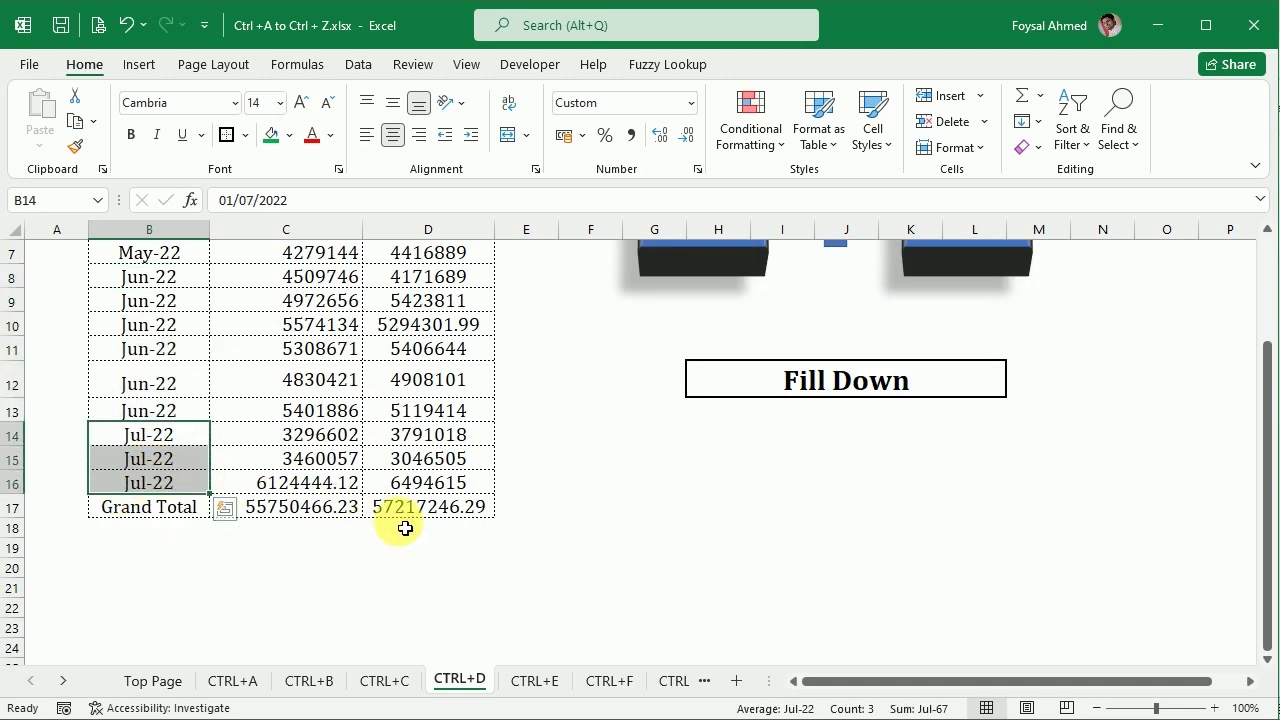
{"action": "scroll", "coordinate": [400, 530], "scroll_direction": "up", "scroll_amount": 2}
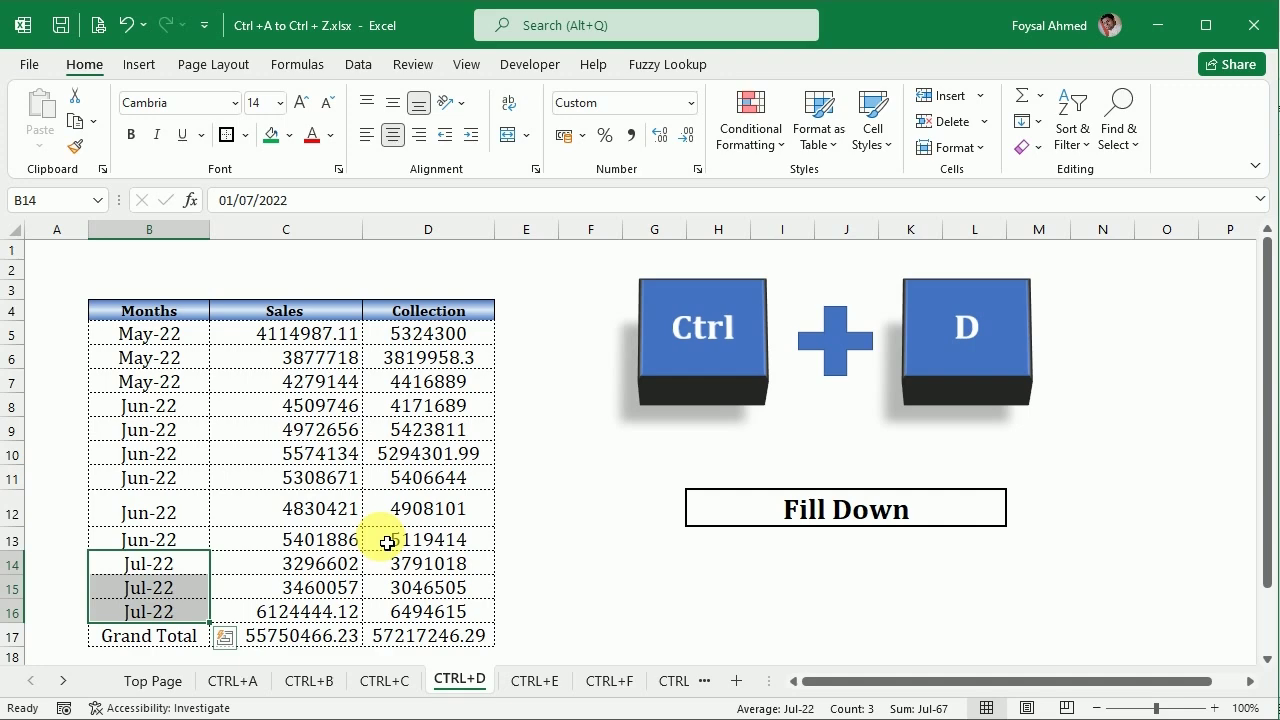
Open the CTRL+E sheet from the Top Page and clear the results in C5:C11 and C15:C21
{"action": "left_click", "coordinate": [986, 364]}
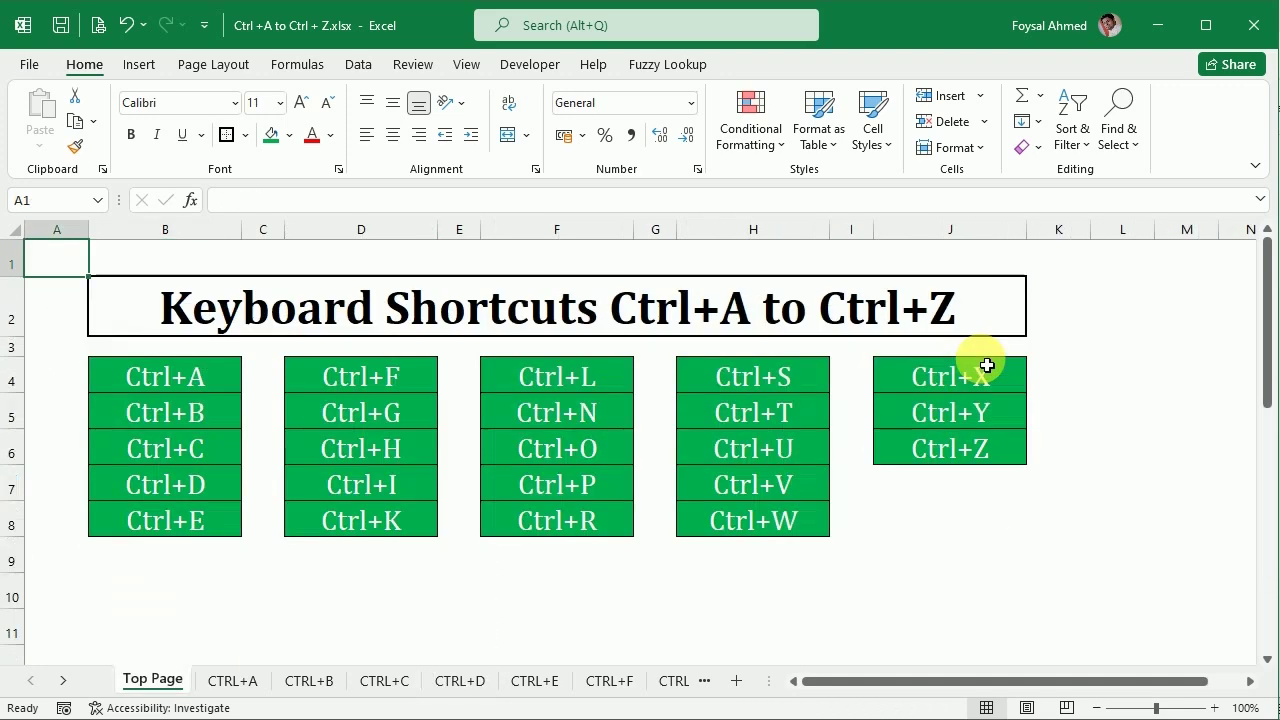
{"action": "left_click", "coordinate": [165, 532]}
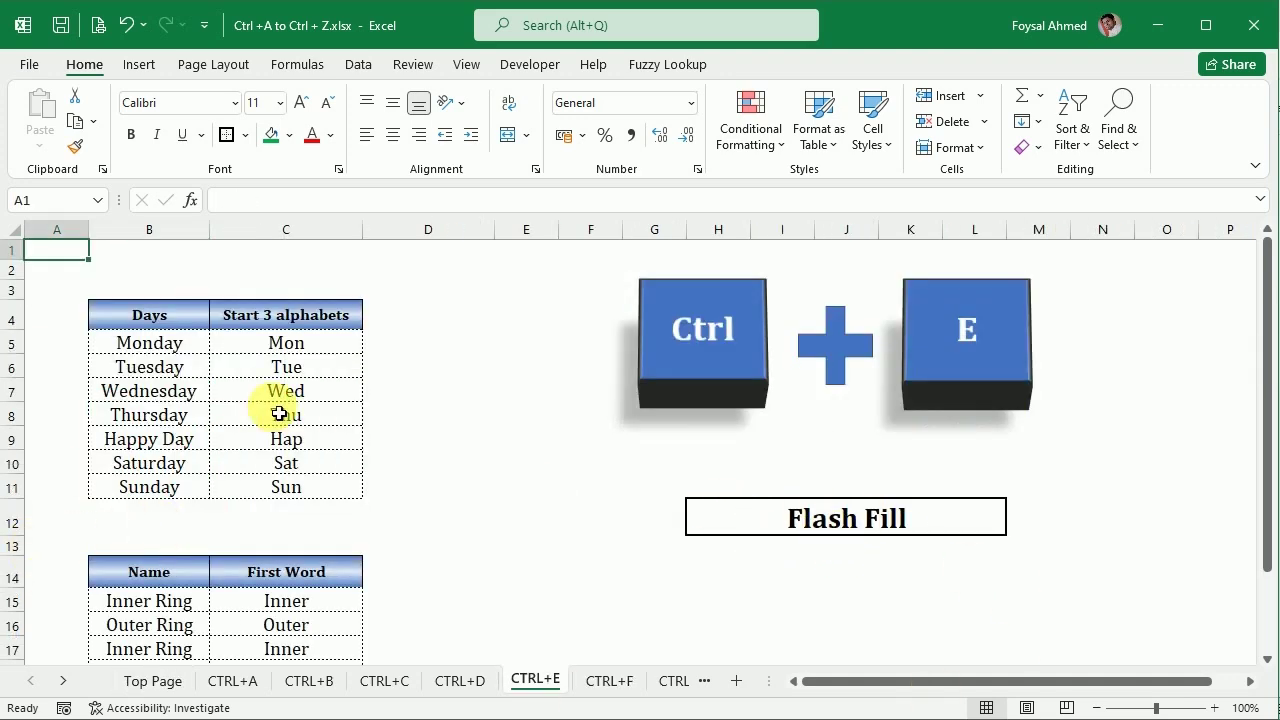
{"action": "left_click_drag", "start_coordinate": [308, 343], "coordinate": [310, 491]}
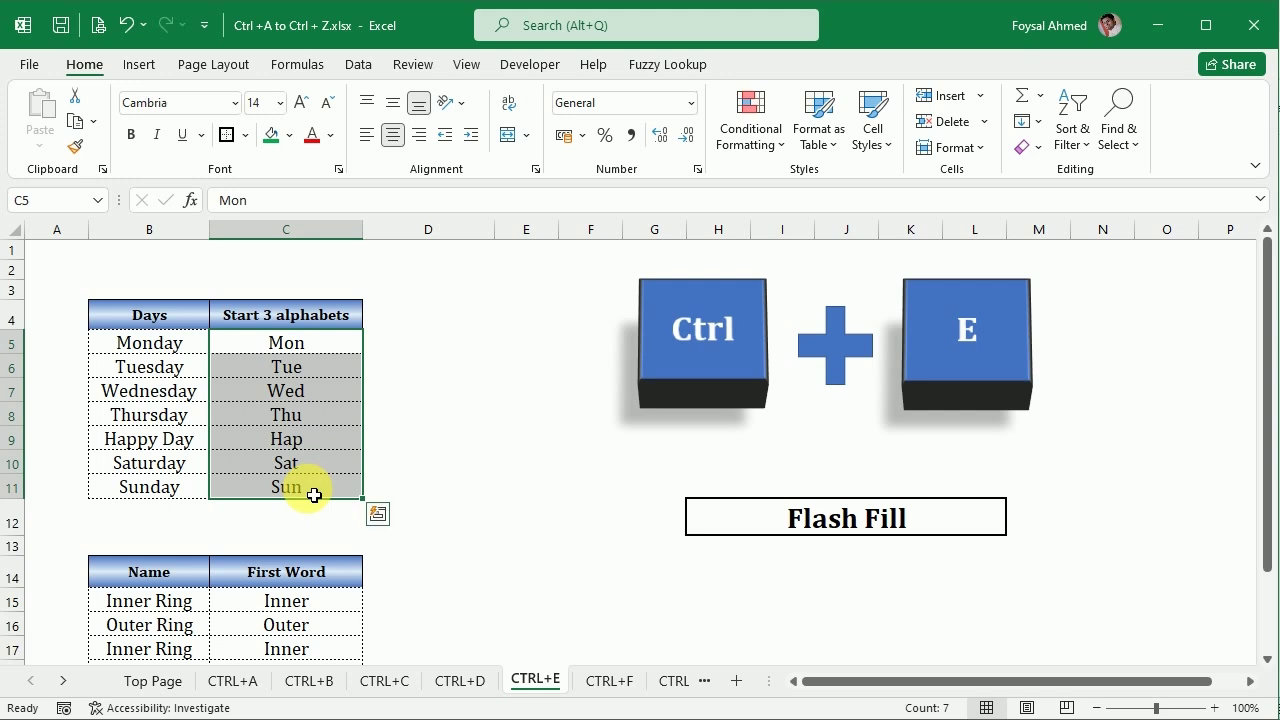
{"action": "key", "text": "Delete"}
{"action": "scroll", "coordinate": [310, 475], "scroll_direction": "down", "scroll_amount": 3}
{"action": "left_click_drag", "start_coordinate": [314, 405], "coordinate": [309, 537]}
{"action": "key", "text": "Delete"}
{"action": "scroll", "coordinate": [310, 540], "scroll_direction": "up", "scroll_amount": 3}
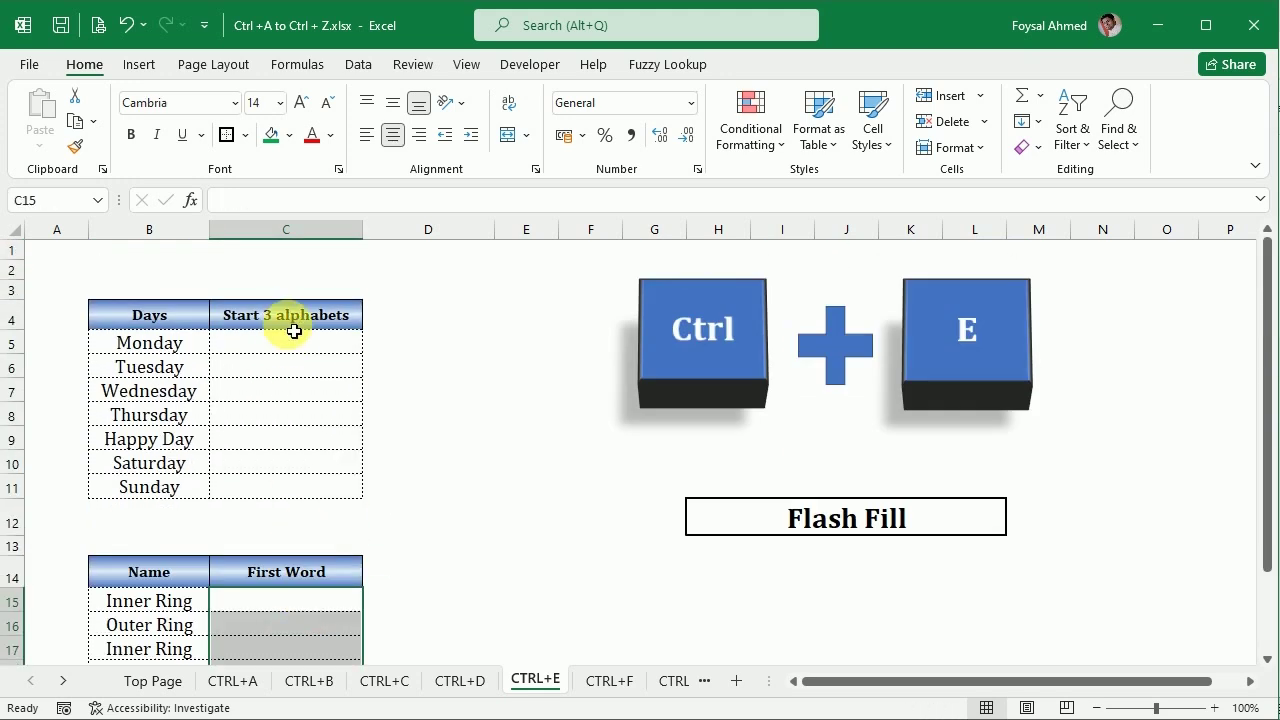
Enter Mon in C5 and Flash Fill the Start 3 alphabets column through C11
{"action": "left_click", "coordinate": [267, 351]}
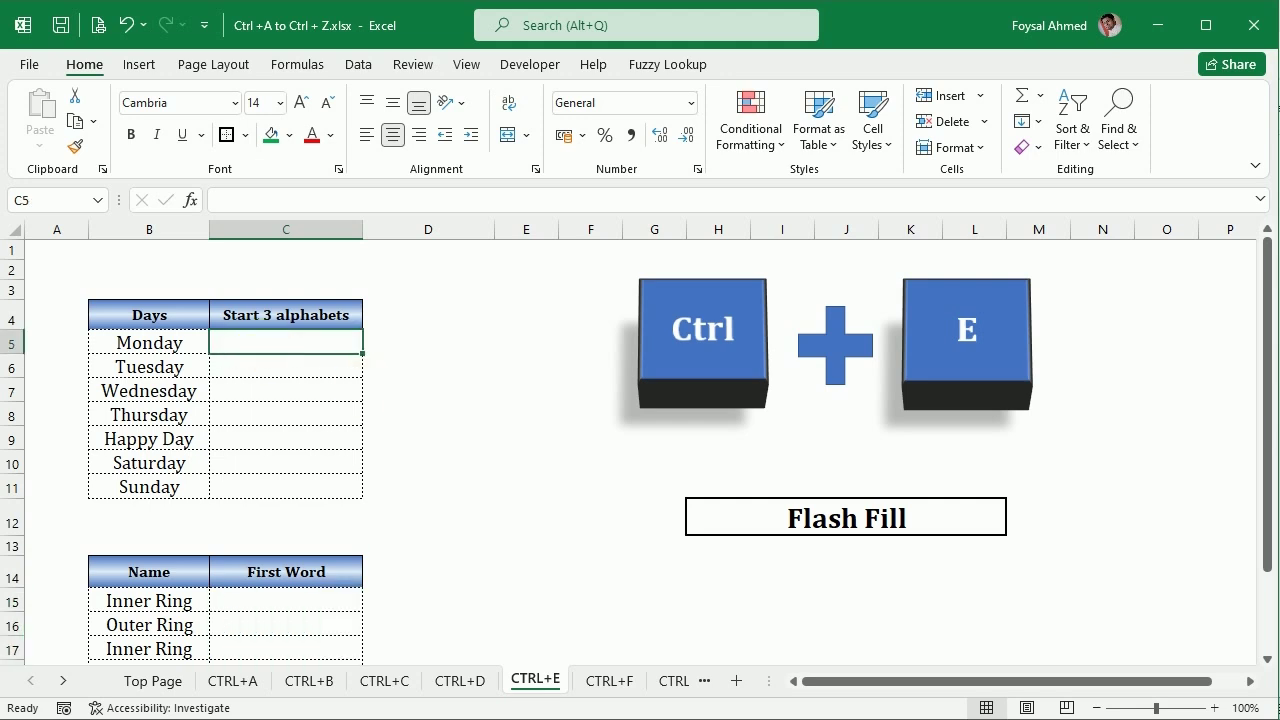
{"action": "type", "text": "Mo"}
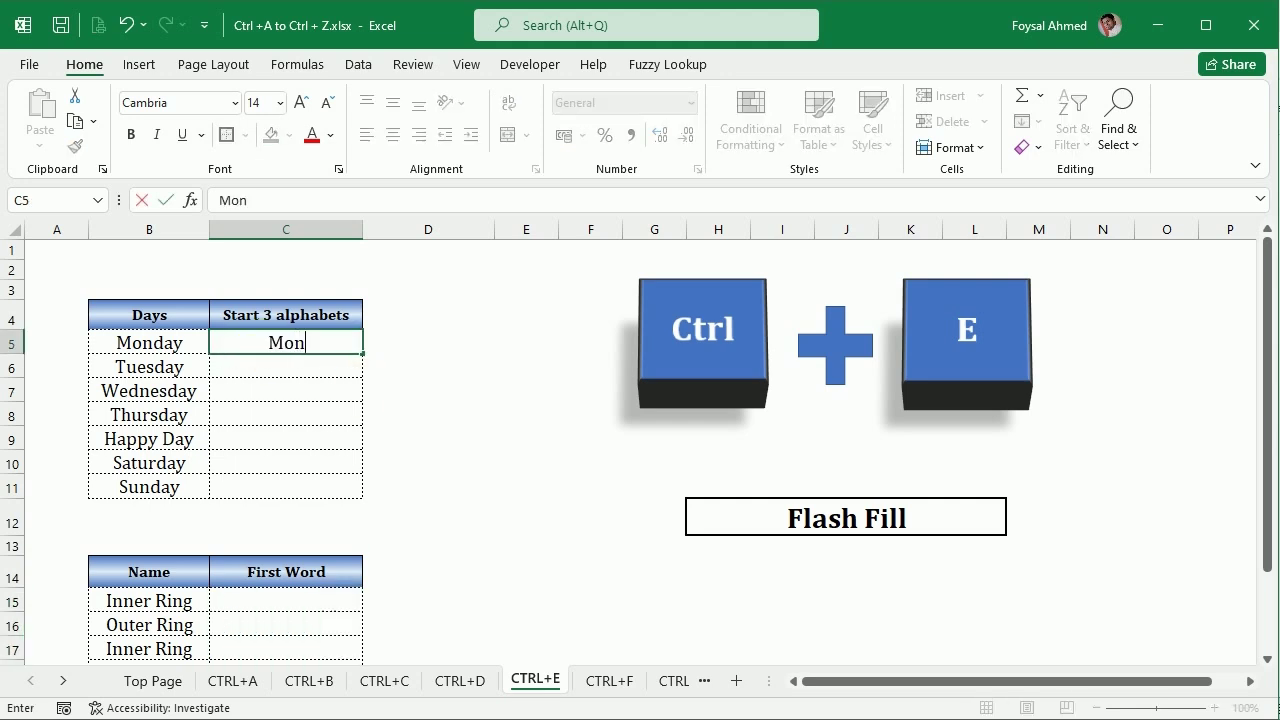
{"action": "type", "text": "n"}
{"action": "left_click", "coordinate": [610, 440]}
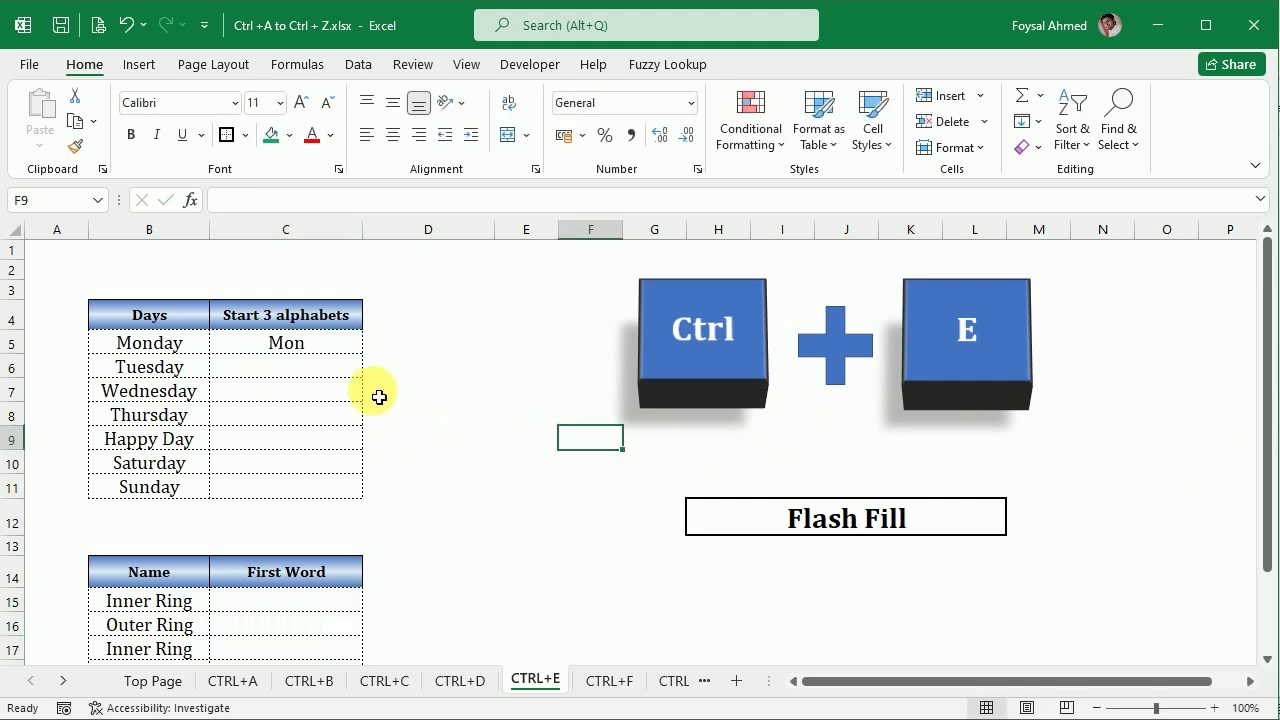
{"action": "left_click_drag", "start_coordinate": [335, 352], "coordinate": [338, 495]}
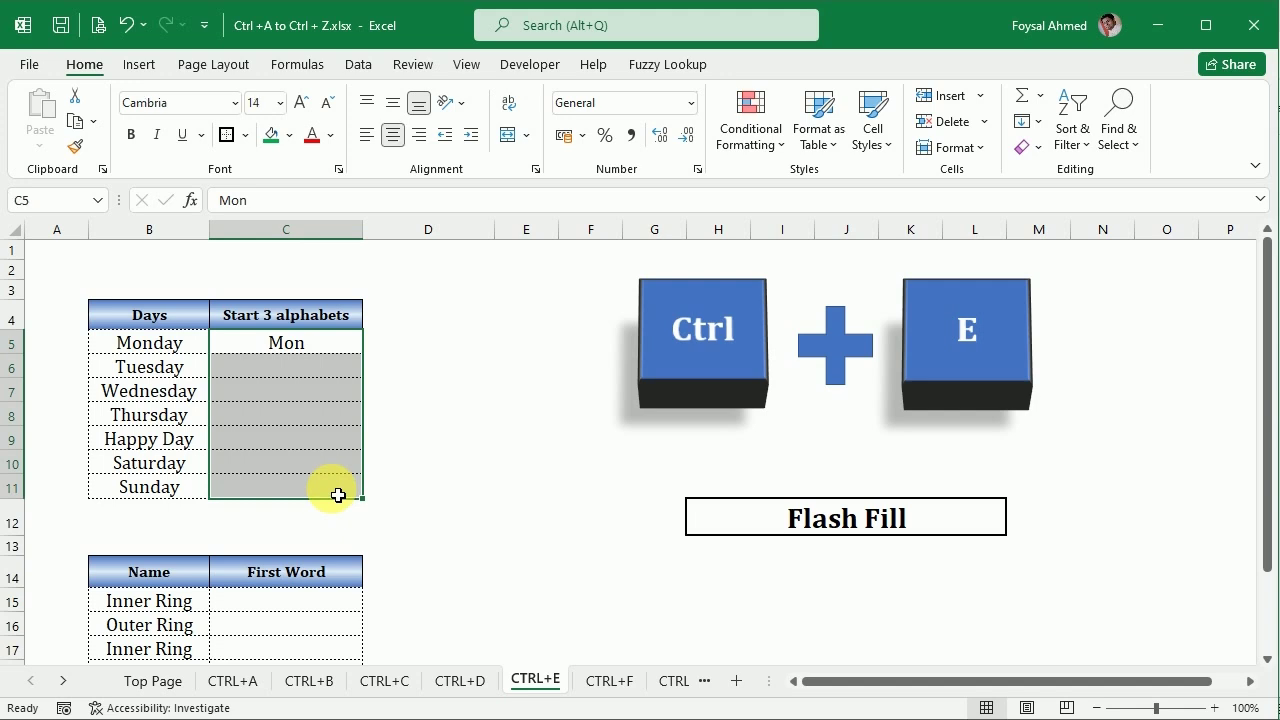
{"action": "key", "text": "ctrl+e"}
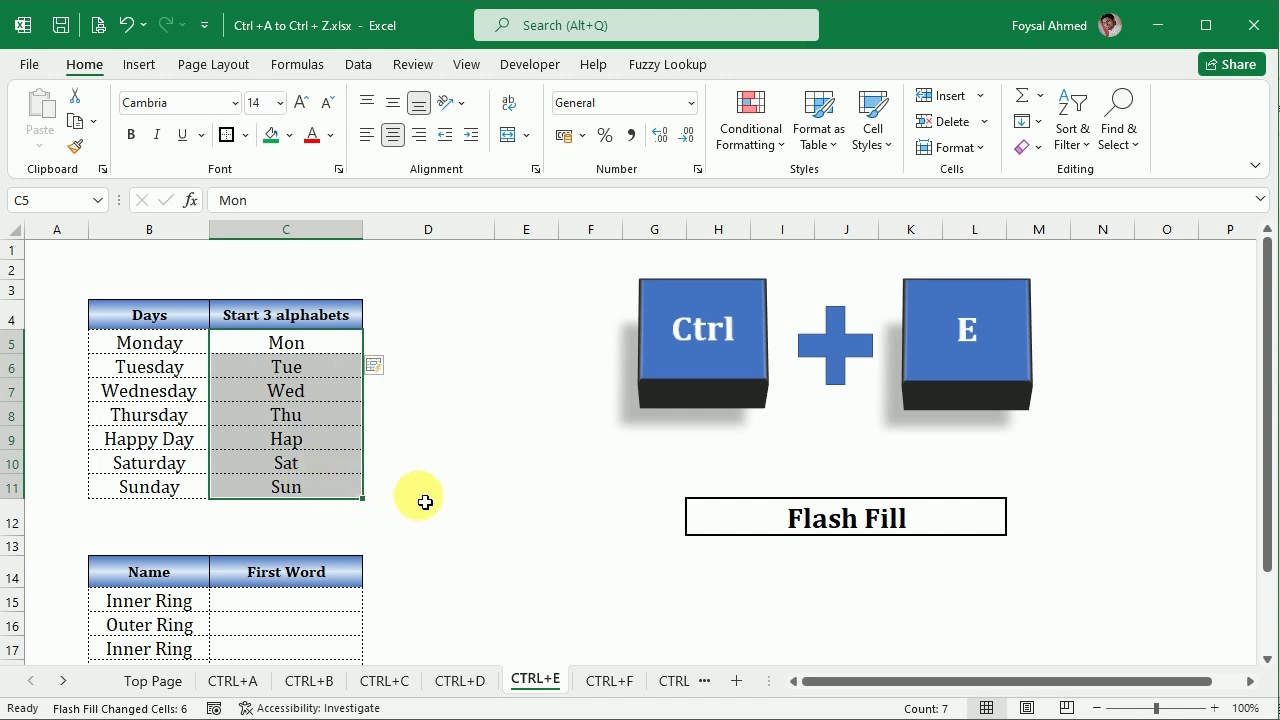
Enter Inner in C15 and Flash Fill the First Word column through C21
{"action": "scroll", "coordinate": [424, 501], "scroll_direction": "down", "scroll_amount": 4}
{"action": "left_click", "coordinate": [304, 313]}
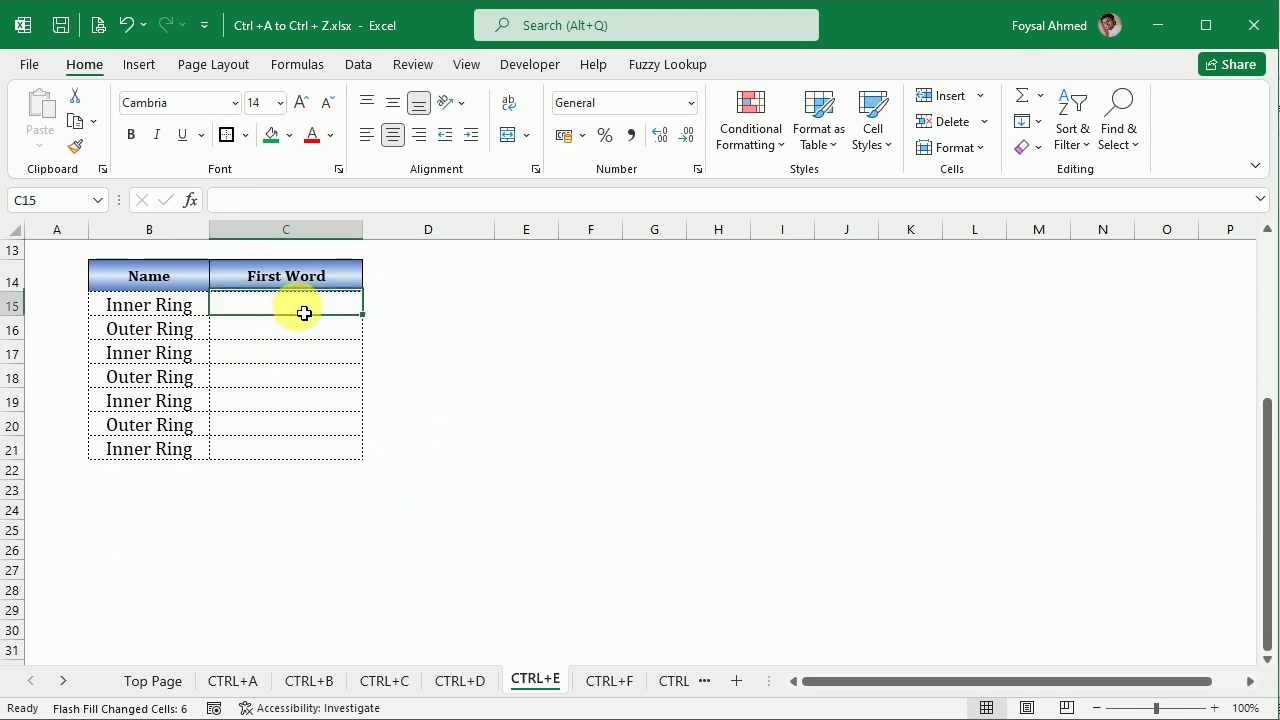
{"action": "type", "text": "Inn"}
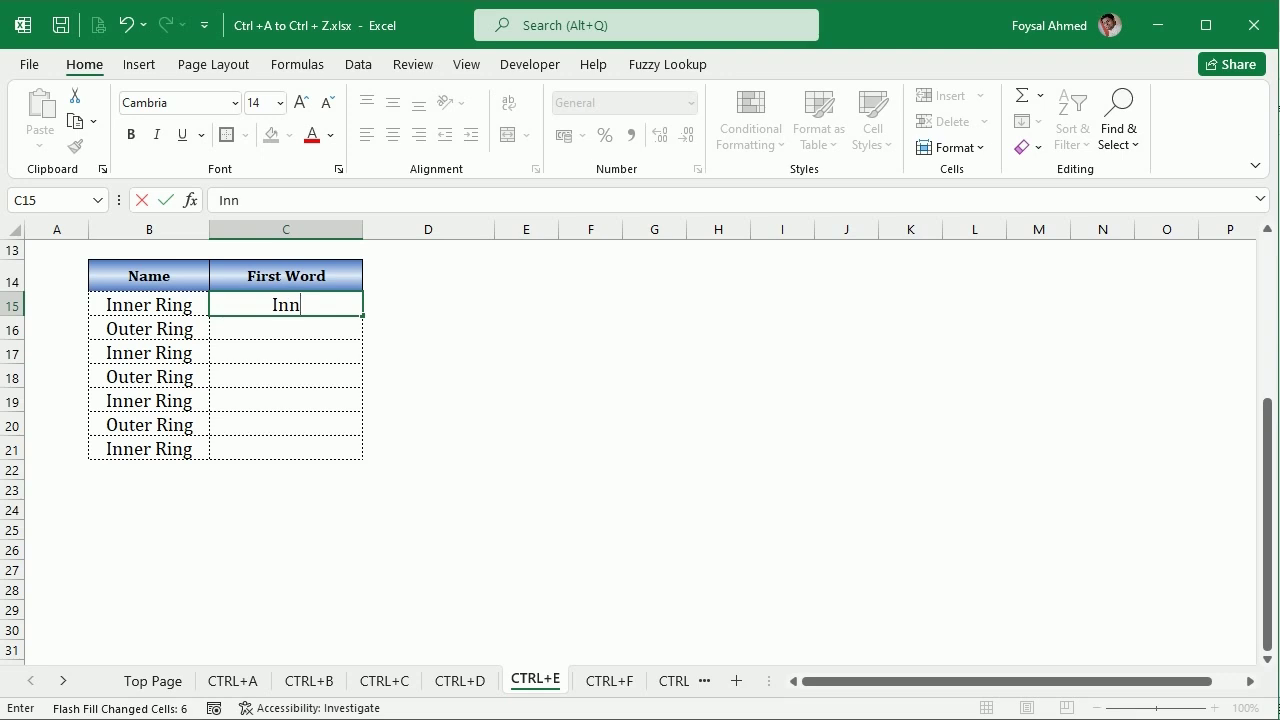
{"action": "type", "text": "er"}
{"action": "left_click", "coordinate": [672, 380]}
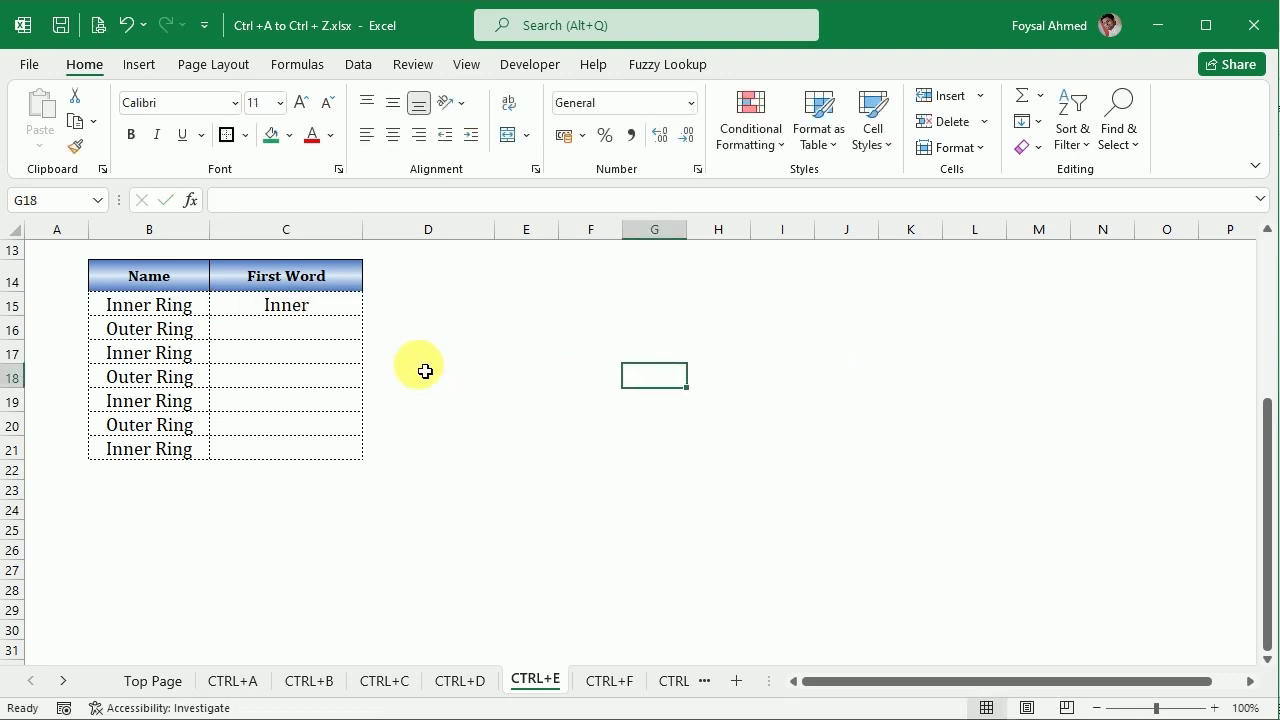
{"action": "left_click_drag", "start_coordinate": [320, 309], "coordinate": [309, 451]}
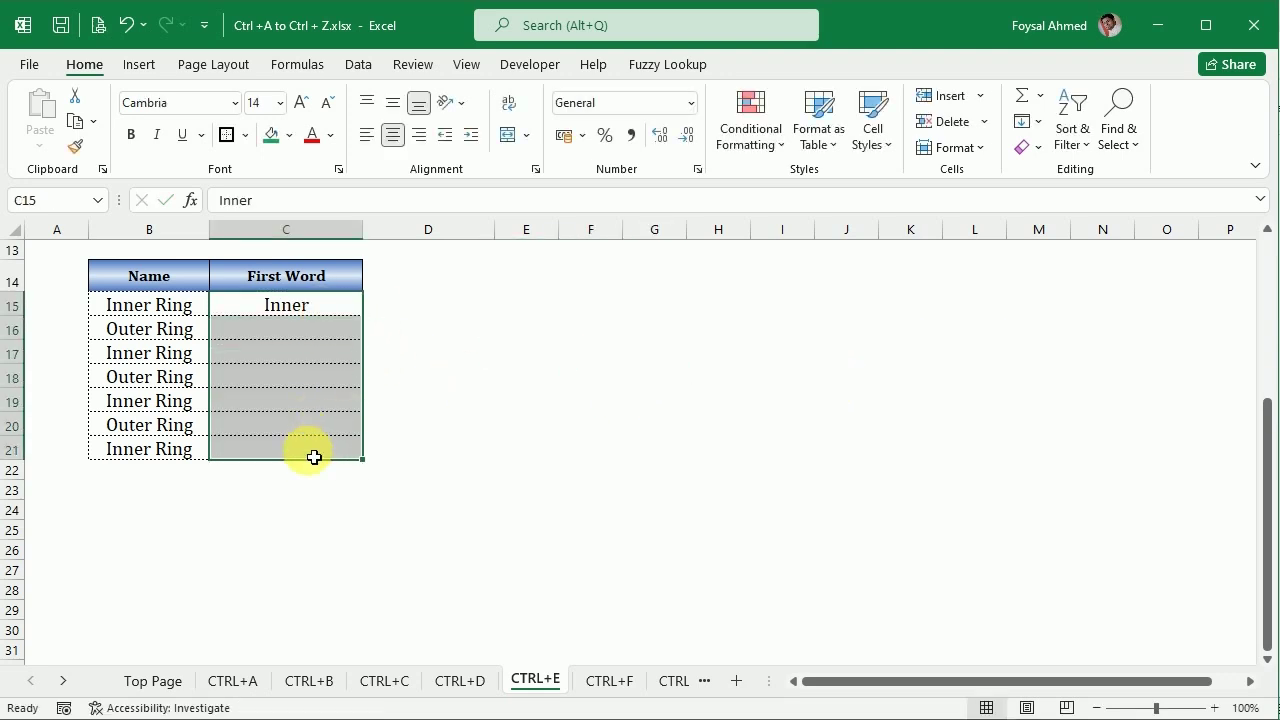
{"action": "key", "text": "ctrl+e"}
{"action": "scroll", "coordinate": [483, 470], "scroll_direction": "up", "scroll_amount": 4}
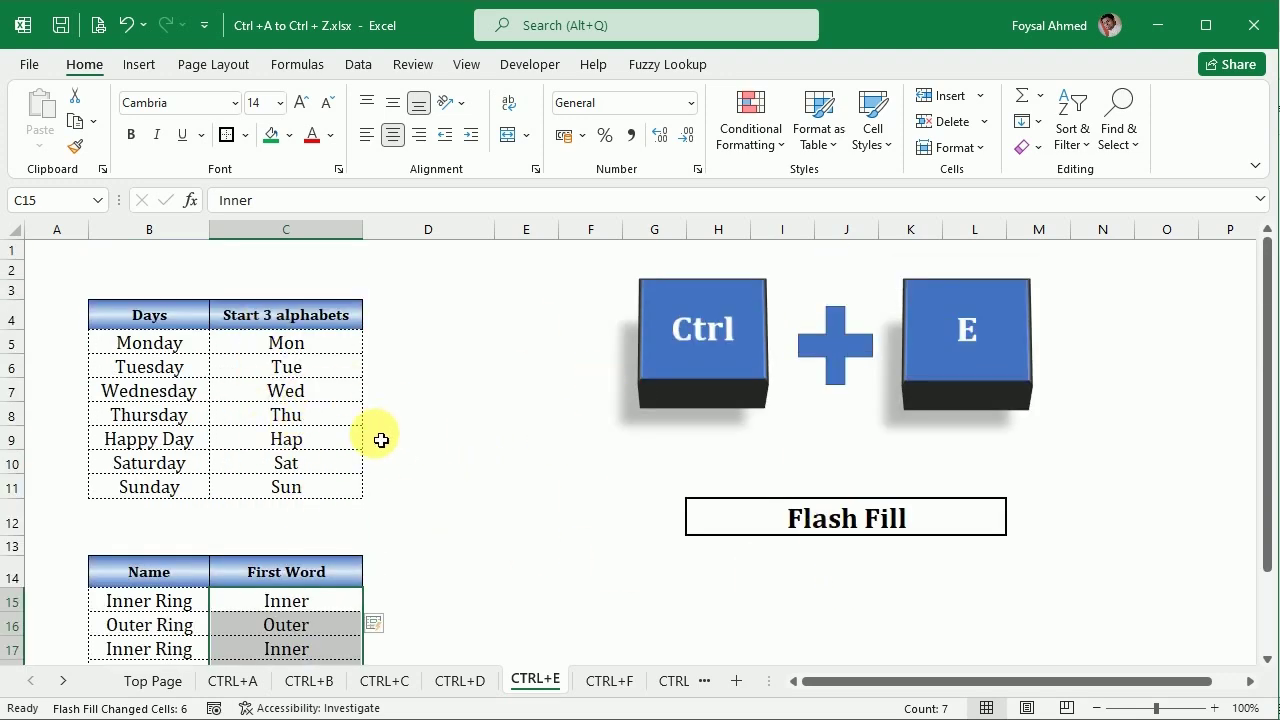
Return to the Top Page and open the CTRL+F sheet about Find
{"action": "left_click", "coordinate": [984, 343]}
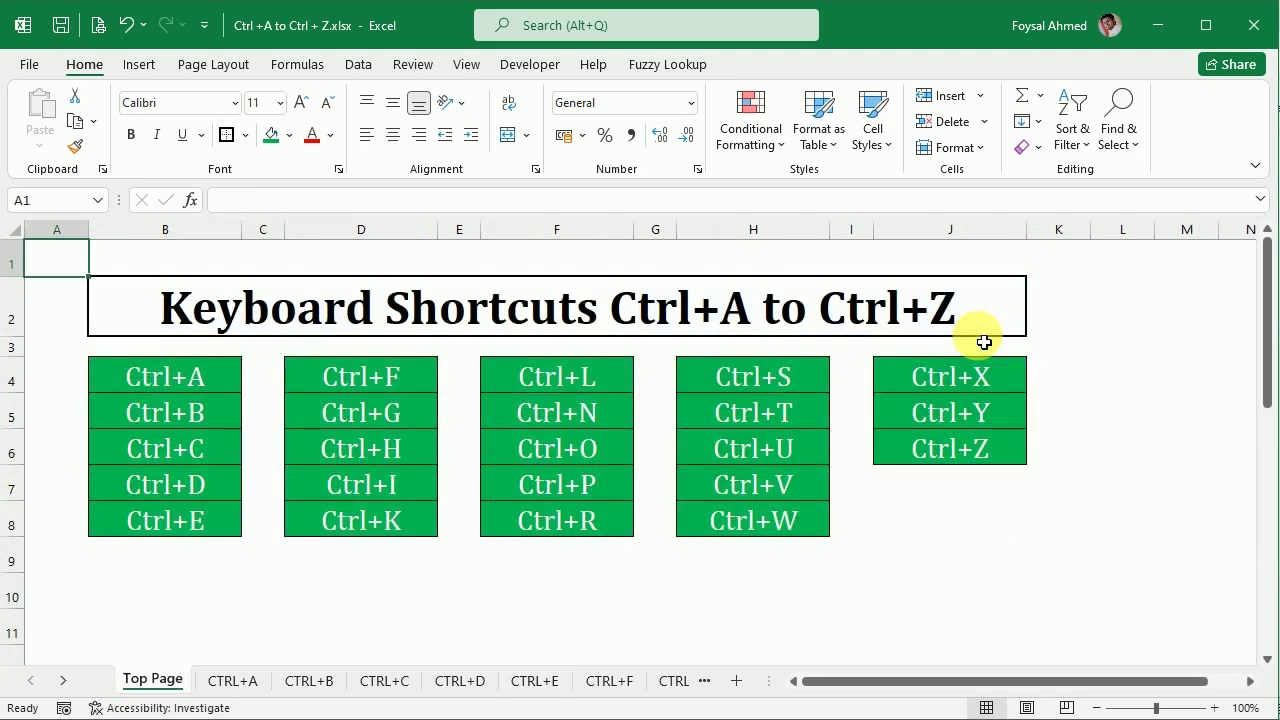
{"action": "left_click", "coordinate": [360, 374]}
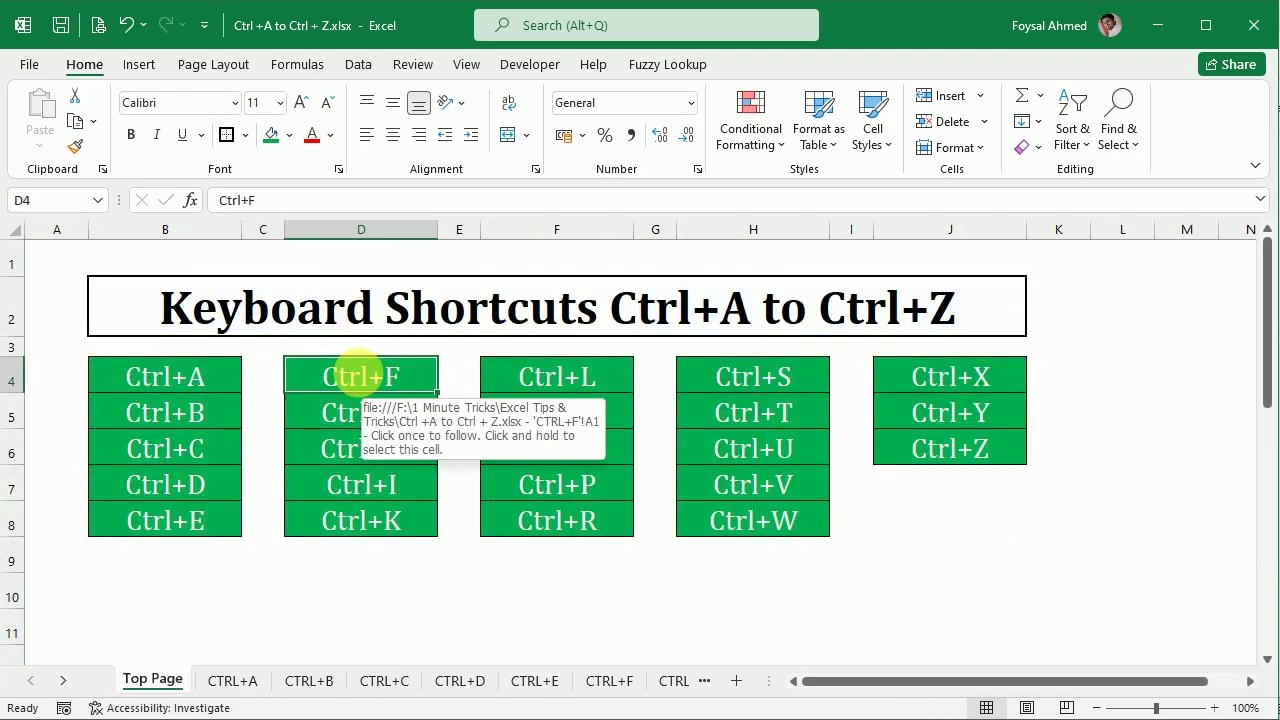
{"action": "left_click", "coordinate": [361, 377]}
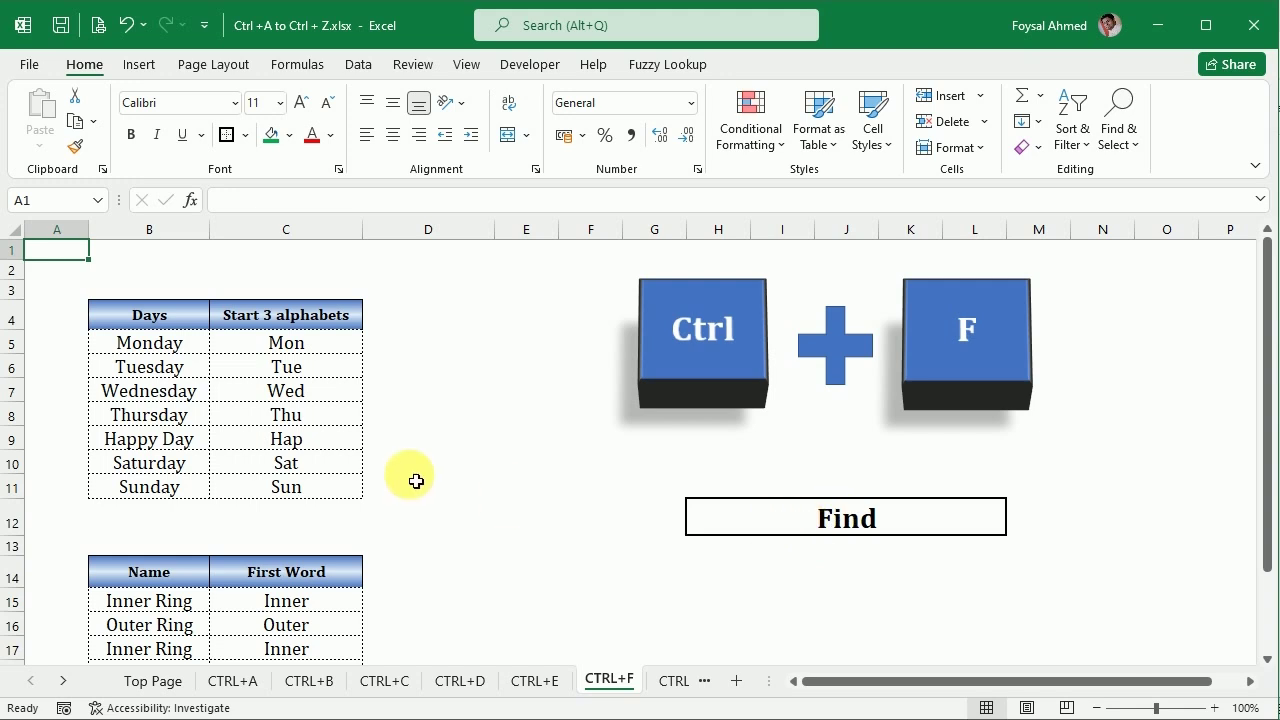
Search the sheet for Mon, list all matching cells, and close the Find and Replace dialog
{"action": "key", "text": "ctrl+f"}
{"action": "left_click_drag", "start_coordinate": [903, 364], "coordinate": [691, 334]}
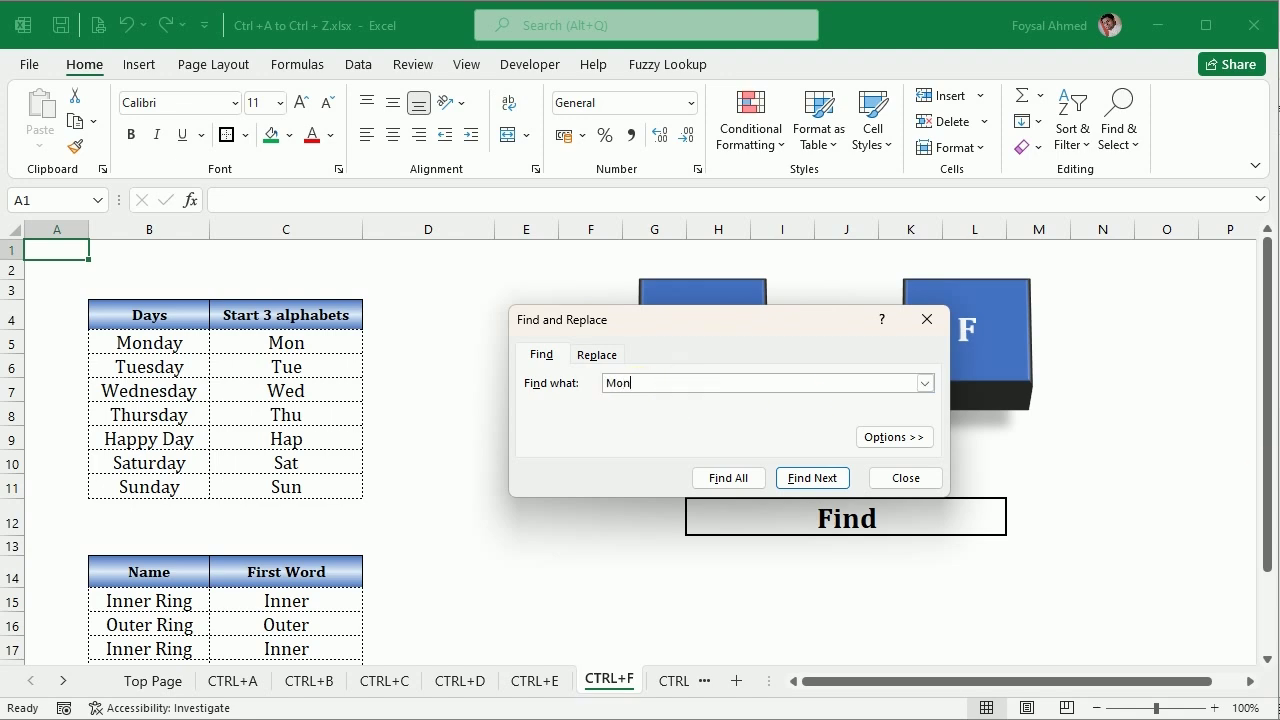
{"action": "key", "text": "Return"}
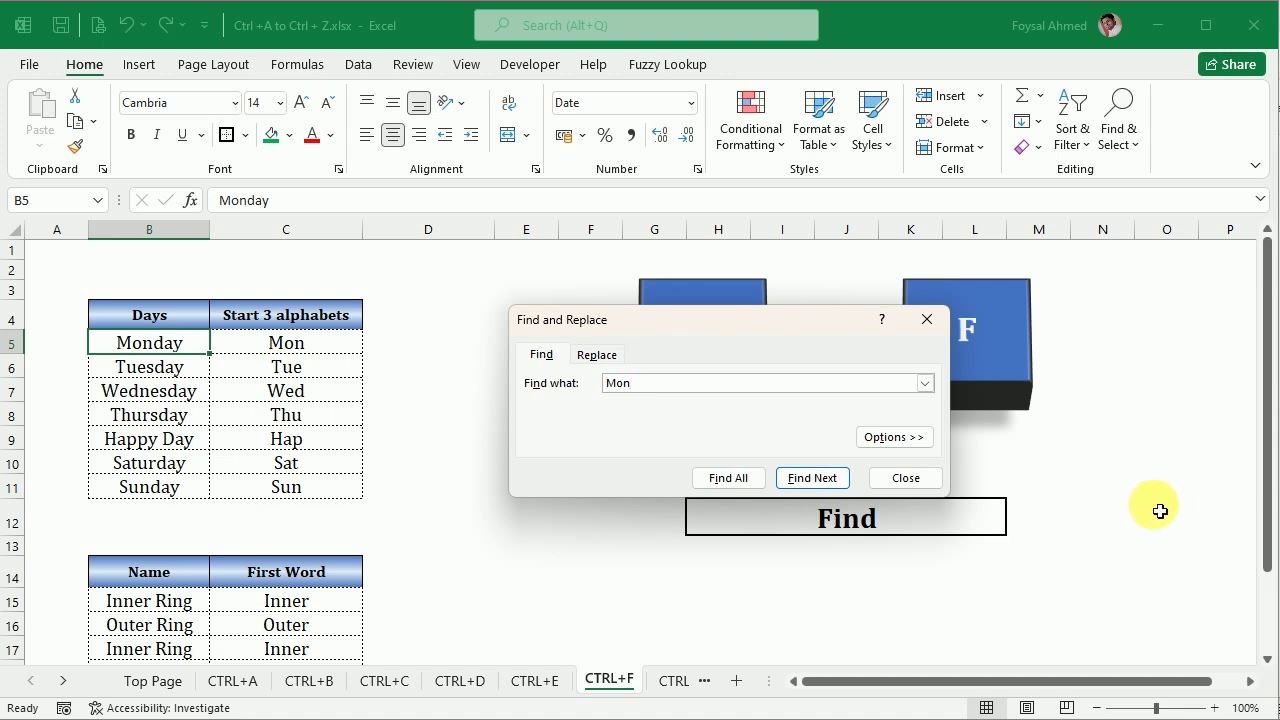
{"action": "left_click", "coordinate": [728, 478]}
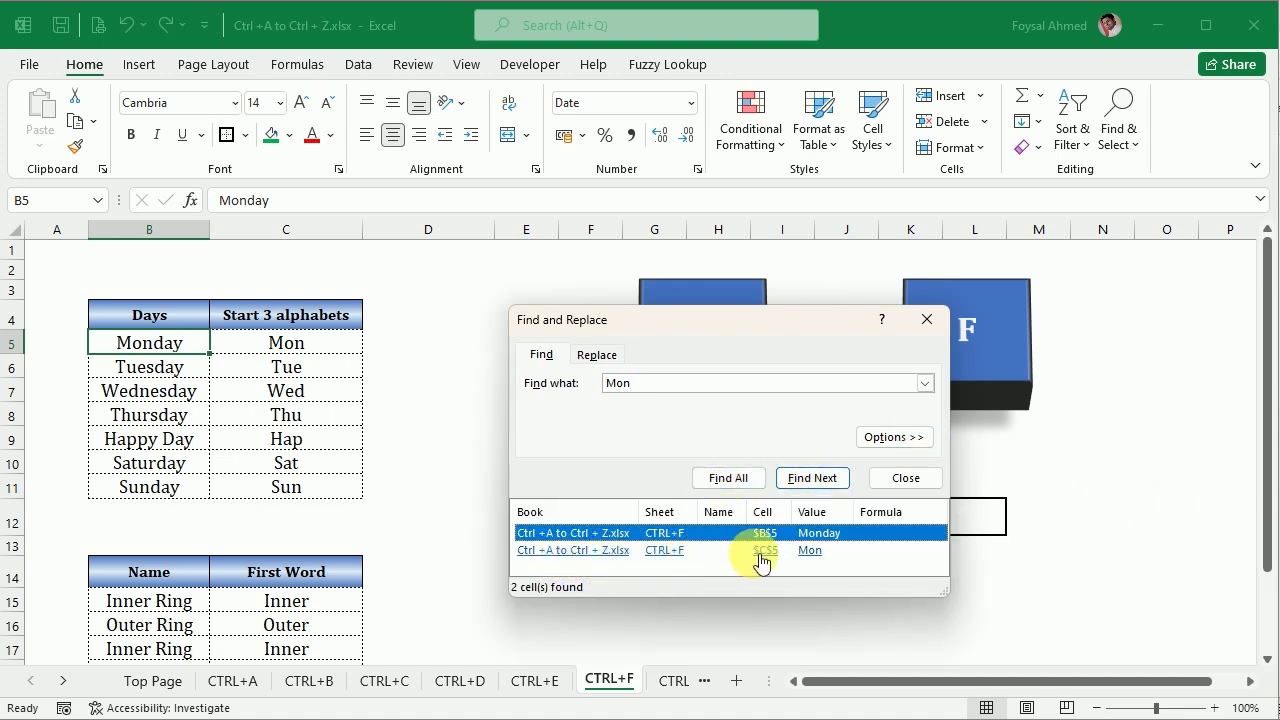
{"action": "left_click", "coordinate": [930, 327]}
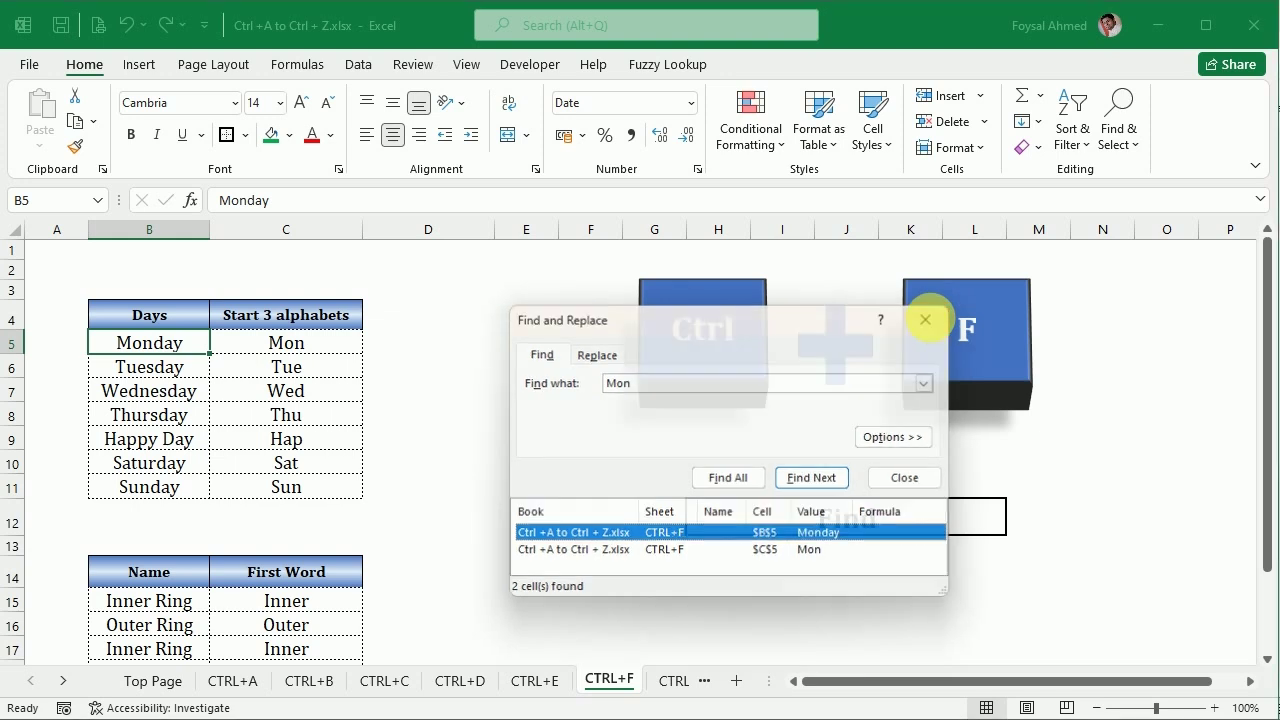
{"action": "key", "text": "ctrl+f"}
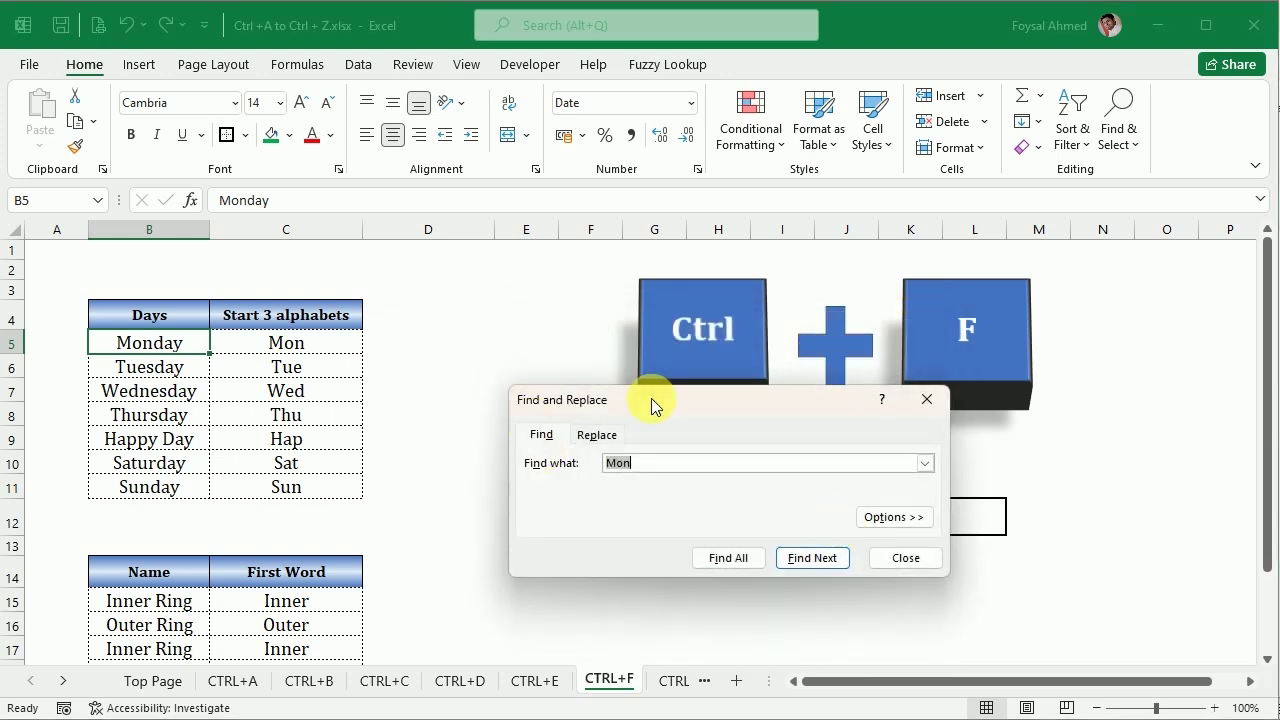
{"action": "left_click_drag", "start_coordinate": [777, 411], "coordinate": [577, 382]}
{"action": "left_click", "coordinate": [722, 374]}
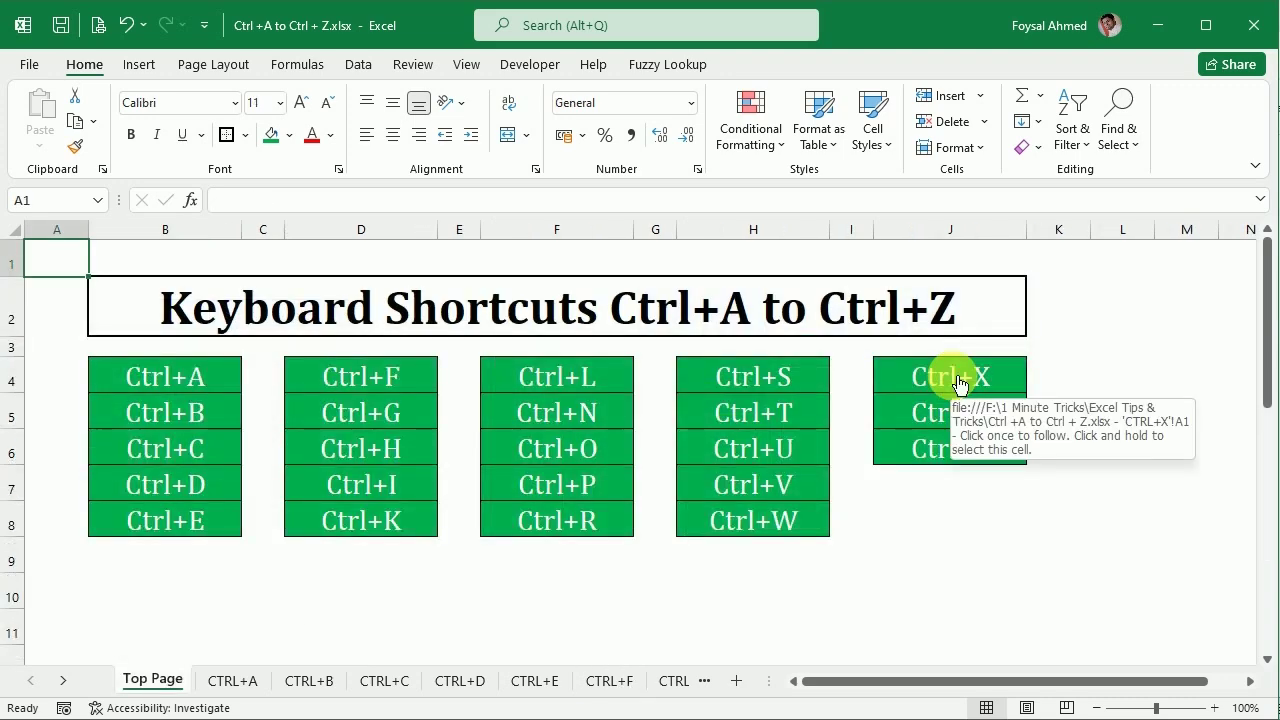
Open the CTRL+G sheet through the Top Page and select only the blank cells in A5:A16 with Go To Special
{"action": "left_click", "coordinate": [400, 425]}
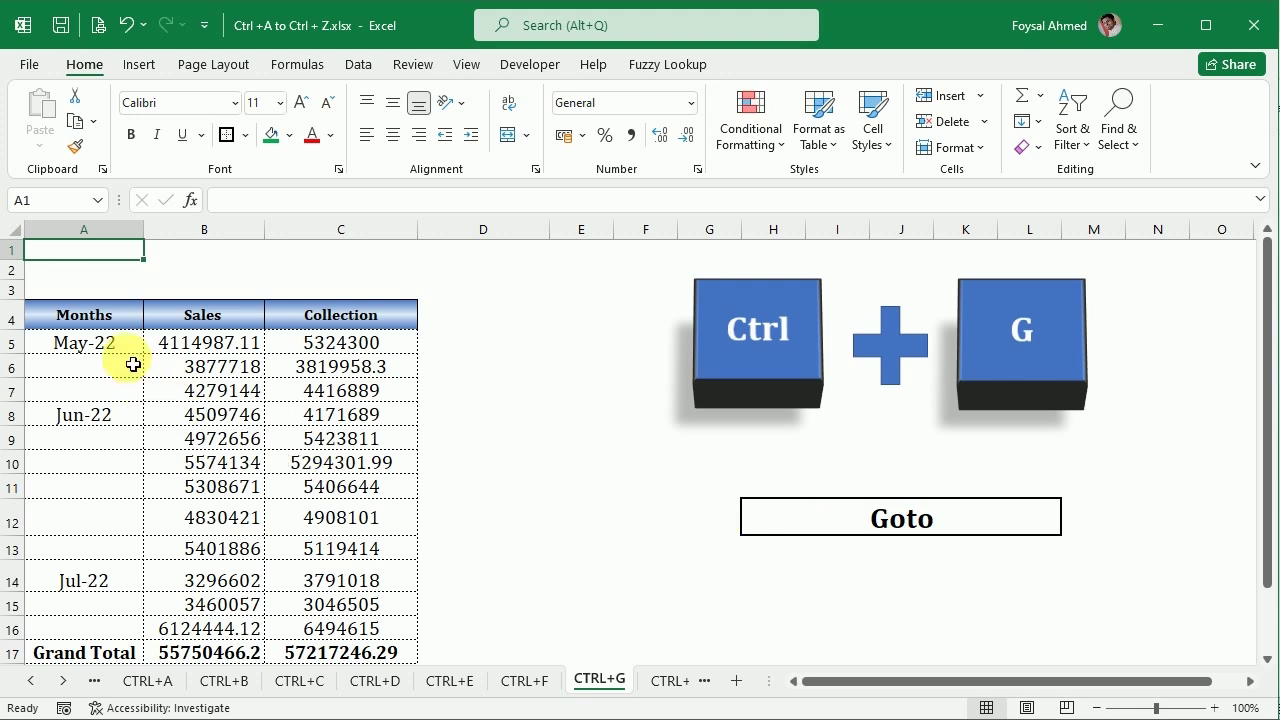
{"action": "left_click_drag", "start_coordinate": [121, 343], "coordinate": [115, 632]}
{"action": "key", "text": "ctrl+g"}
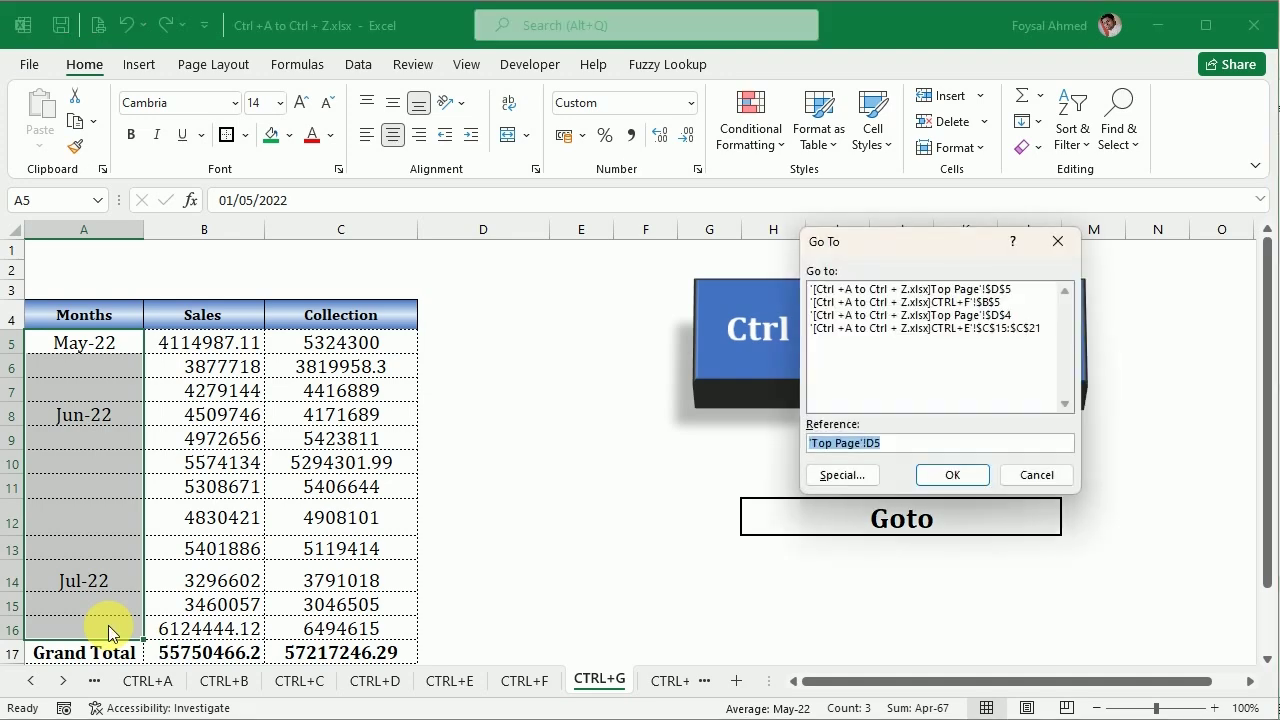
{"action": "left_click_drag", "start_coordinate": [897, 251], "coordinate": [583, 252]}
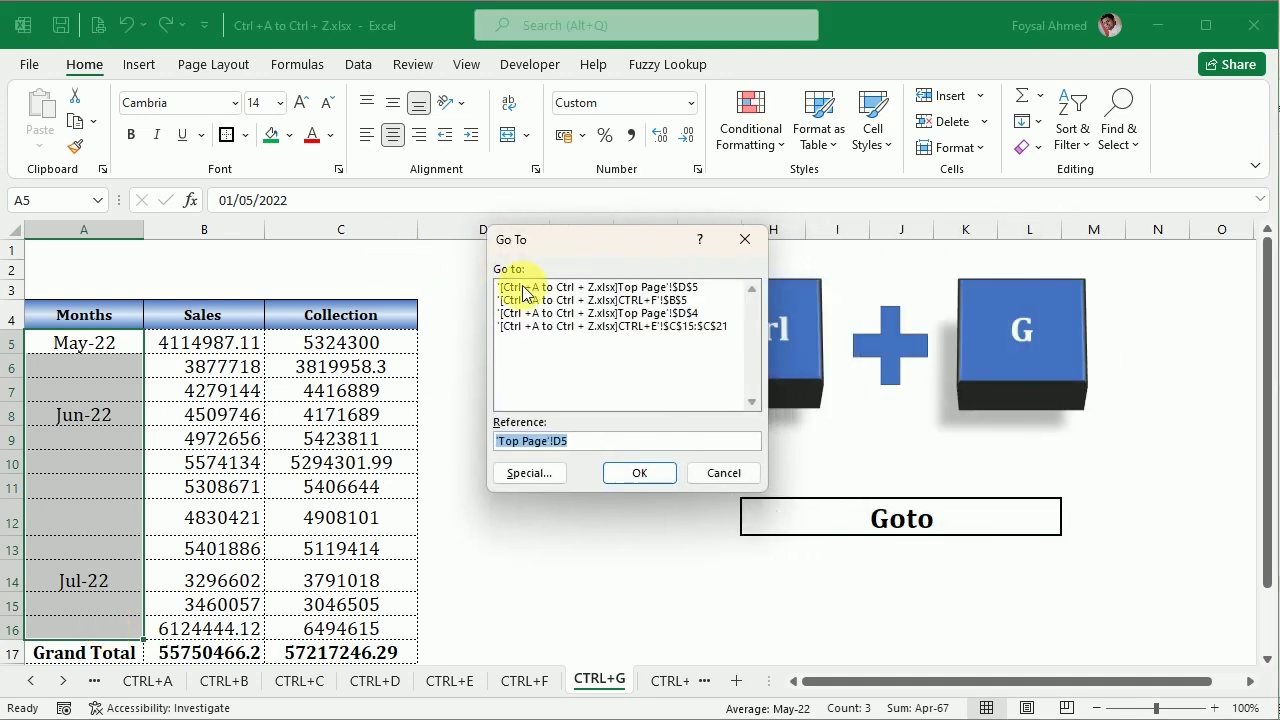
{"action": "left_click", "coordinate": [516, 474]}
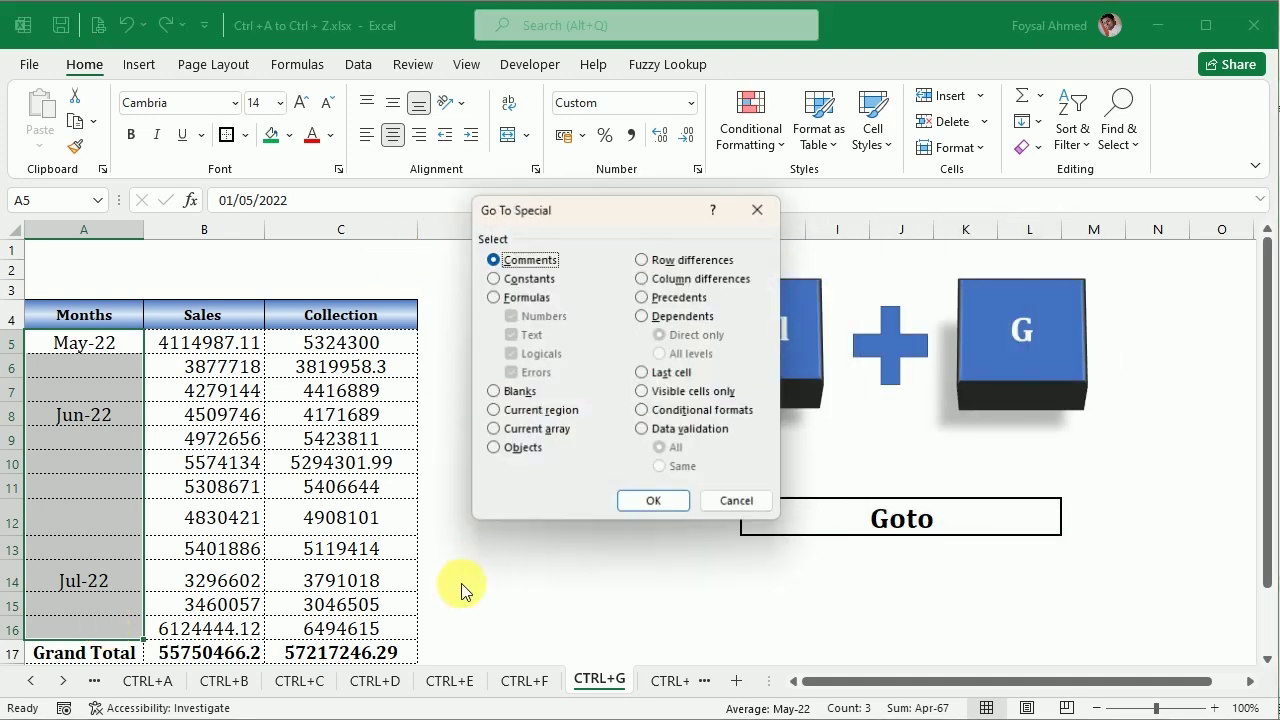
{"action": "left_click", "coordinate": [509, 396]}
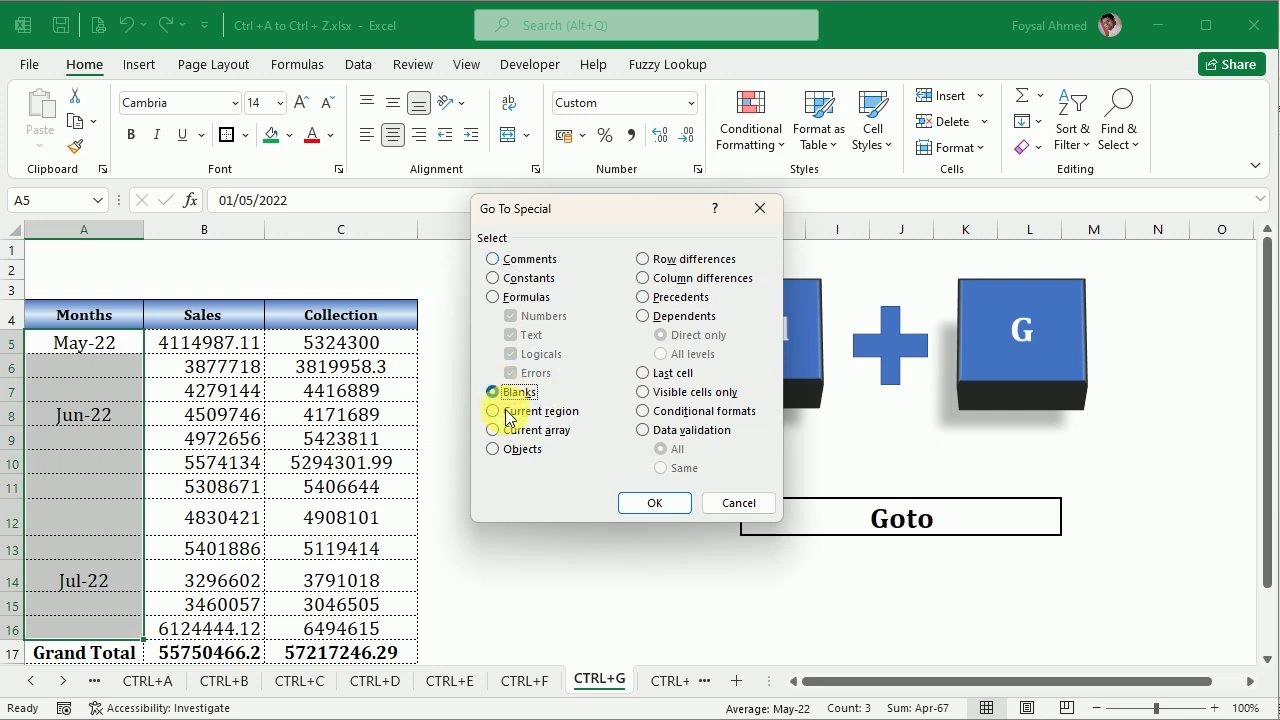
{"action": "left_click", "coordinate": [651, 503]}
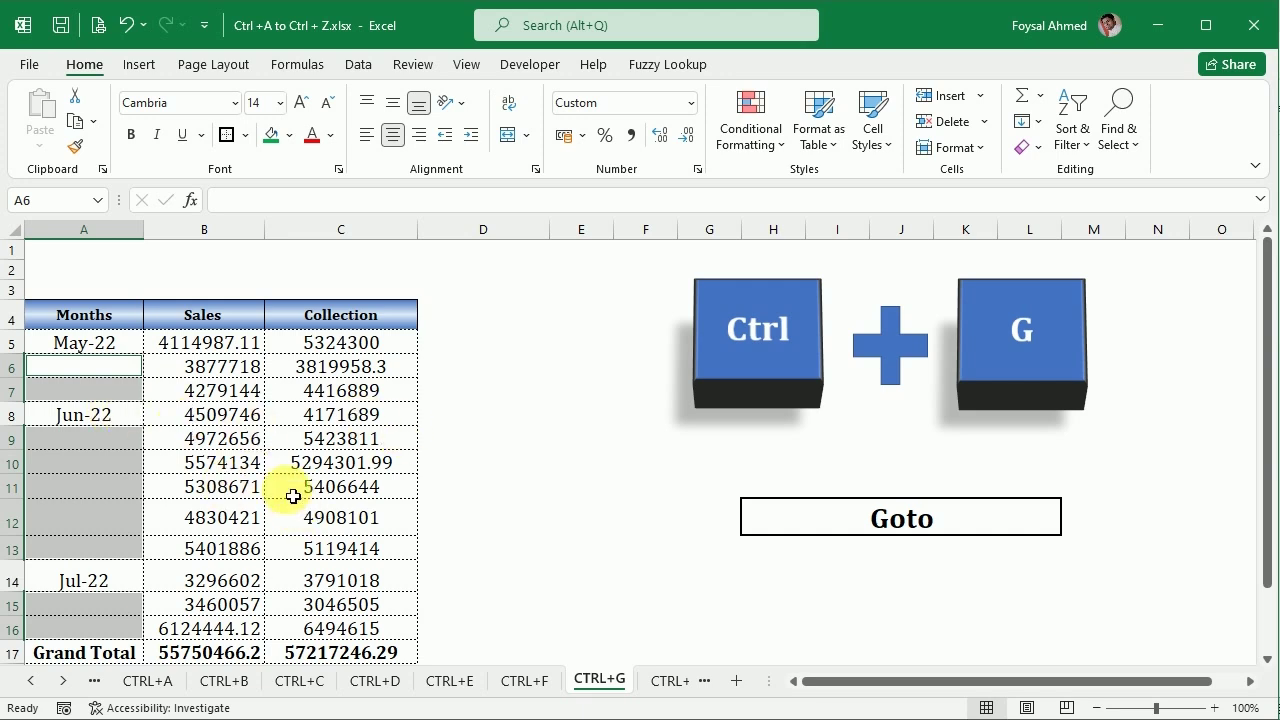
Fill all selected blank Months cells at once with a formula referencing the cell above, using =A5 in A6
{"action": "type", "text": "="}
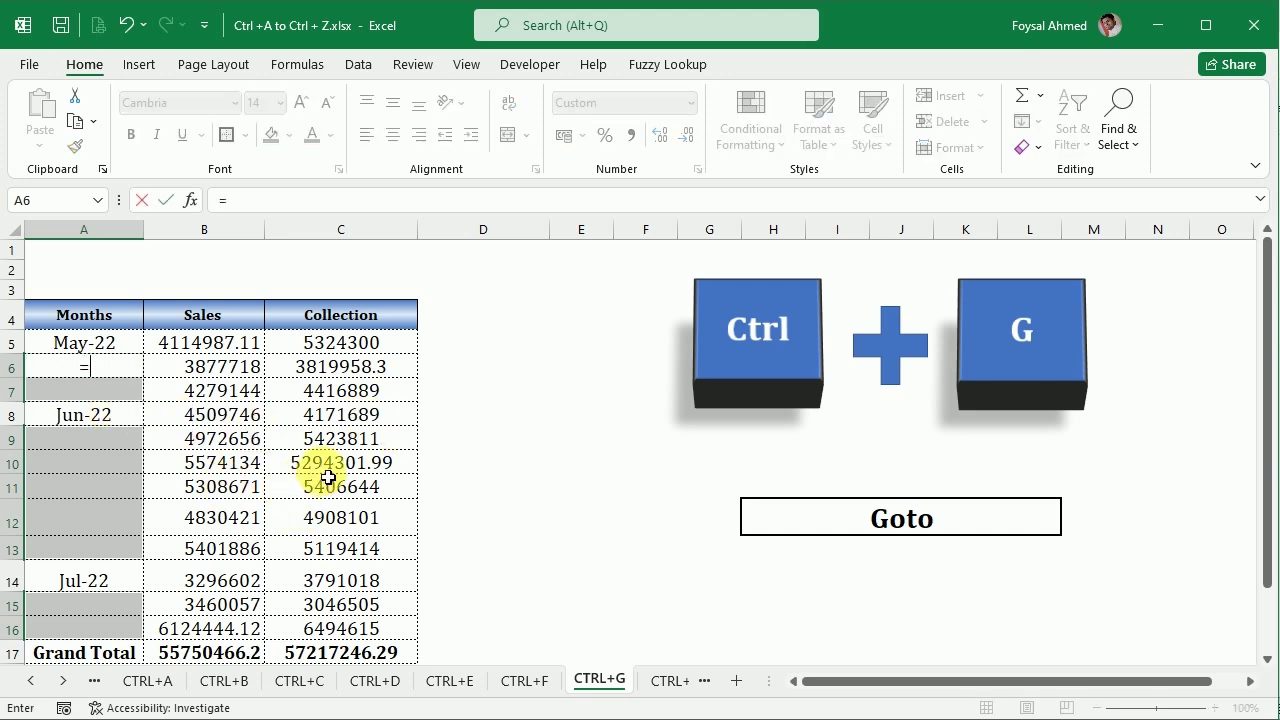
{"action": "left_click", "coordinate": [104, 351]}
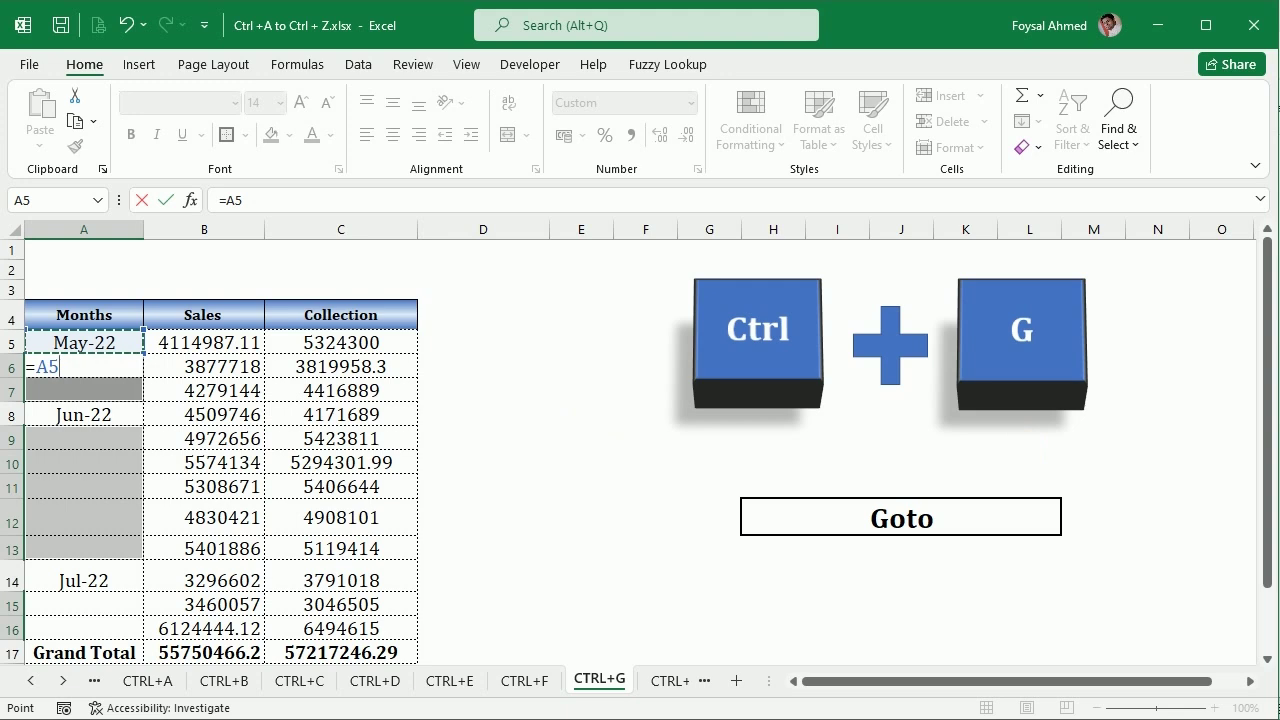
{"action": "key", "text": "ctrl+Return"}
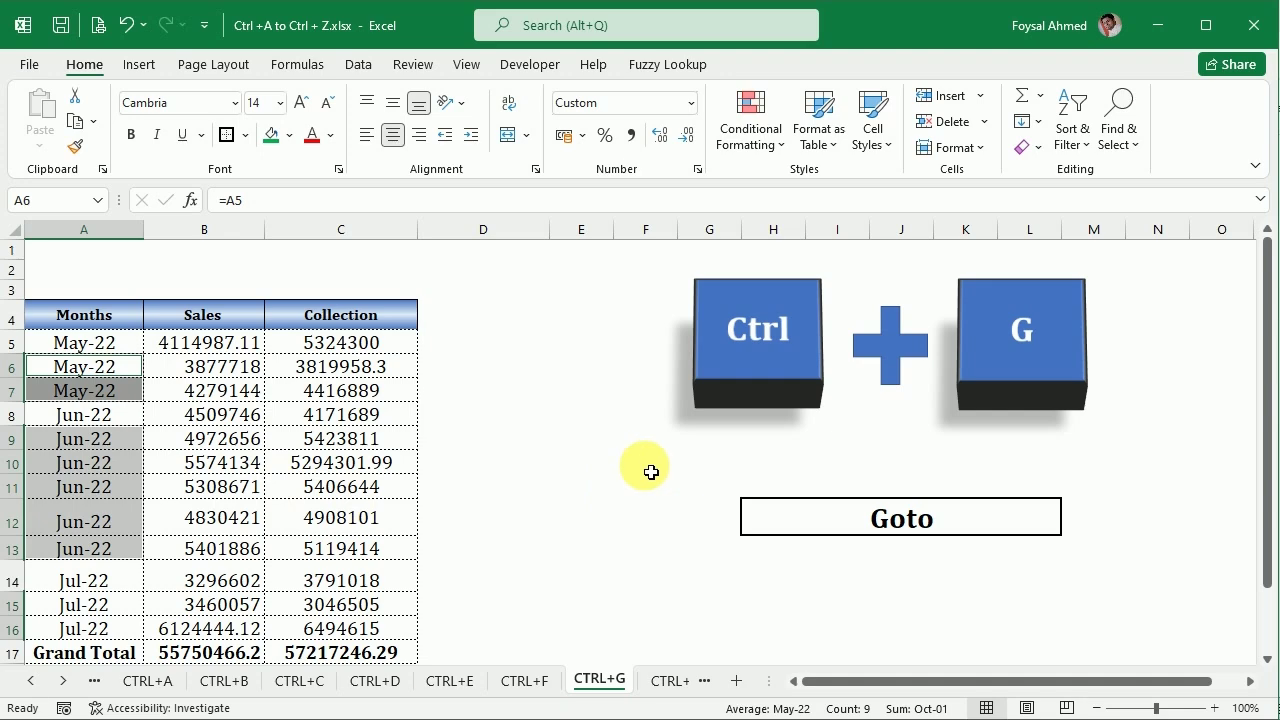
Review the selection options offered by Go To Special and close the dialog without applying any
{"action": "key", "text": "ctrl+g"}
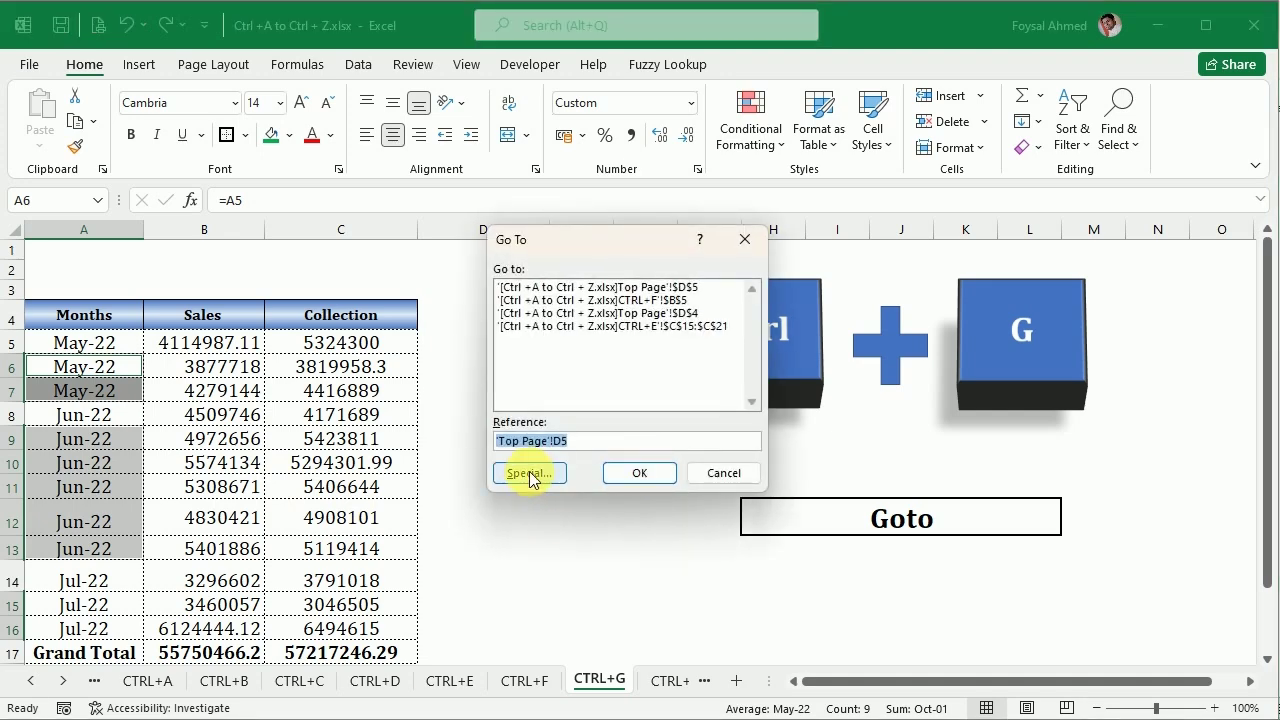
{"action": "left_click", "coordinate": [530, 475]}
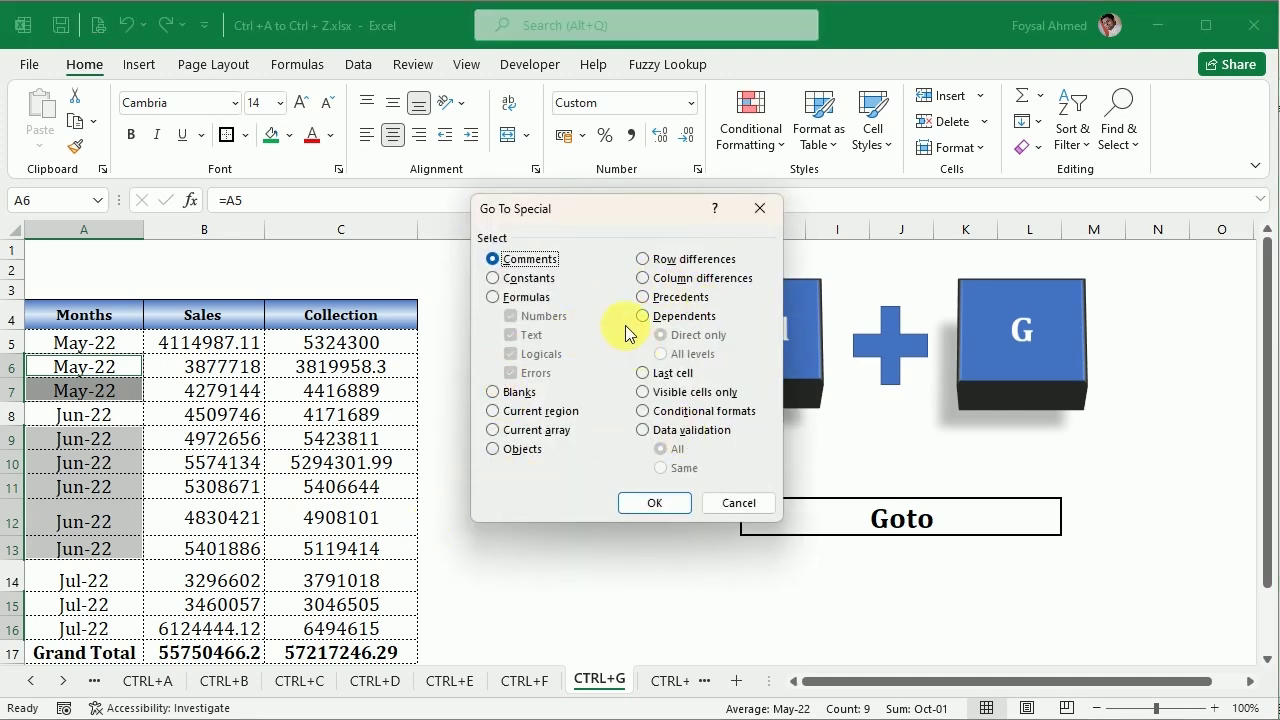
{"action": "left_click_drag", "start_coordinate": [600, 208], "coordinate": [499, 234]}
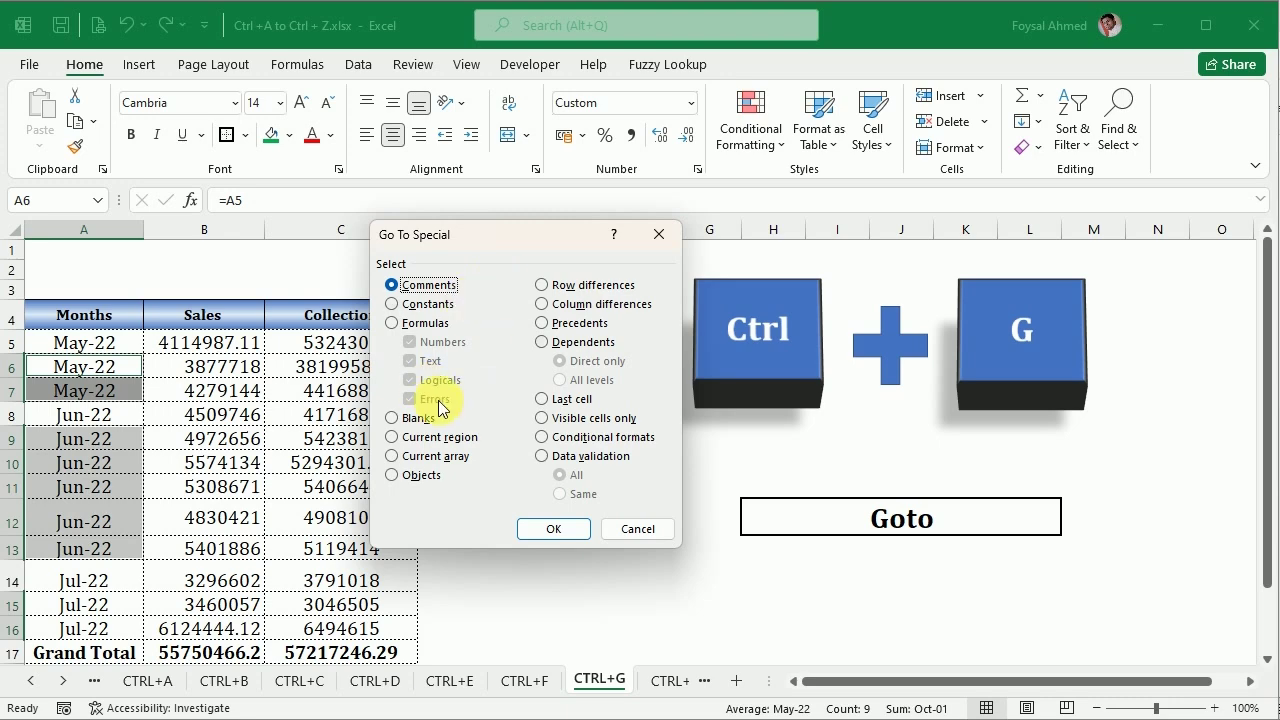
{"action": "left_click", "coordinate": [657, 237]}
Return to the Top Page and open the CTRL+H sheet about Replace
{"action": "left_click", "coordinate": [532, 490]}
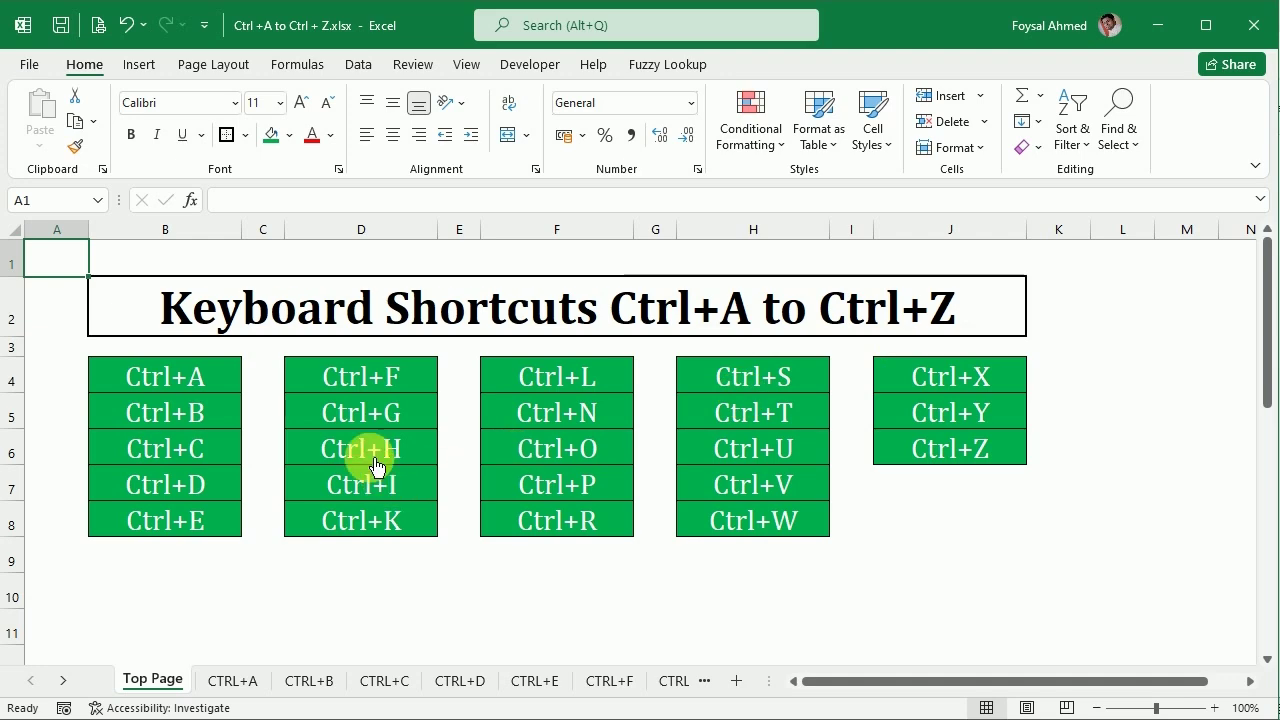
{"action": "left_click", "coordinate": [376, 466]}
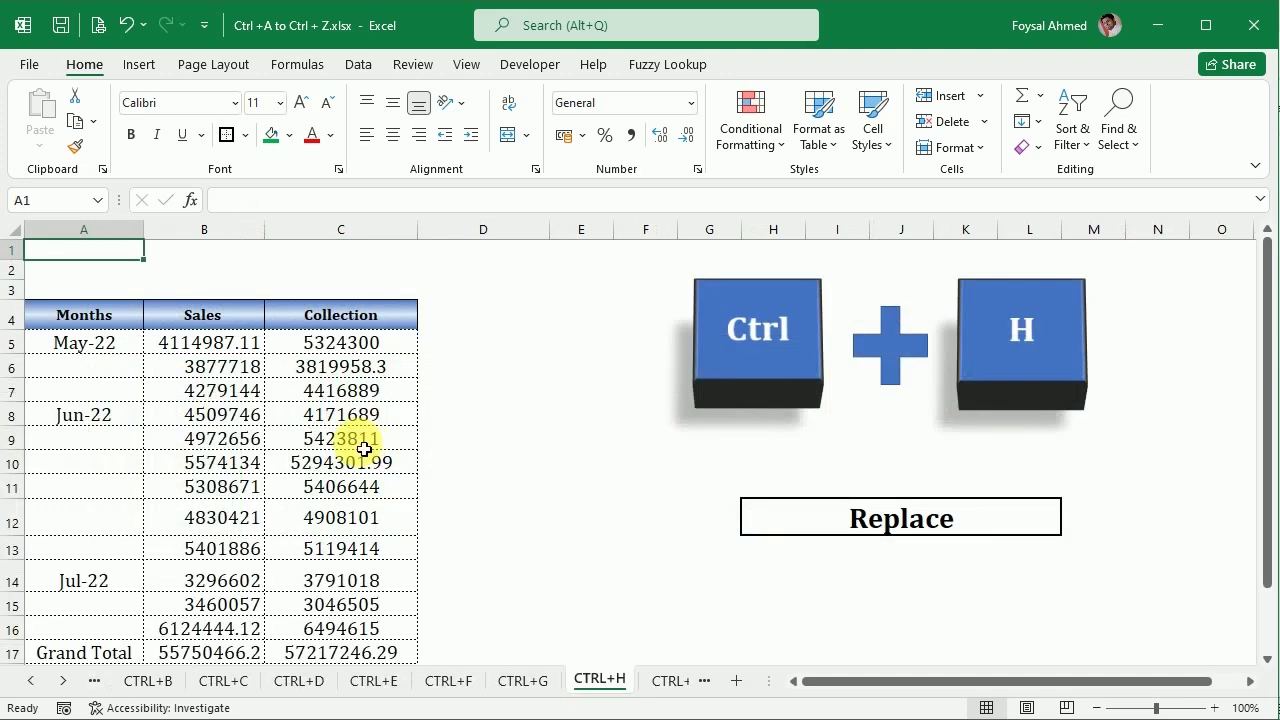
{"action": "left_click", "coordinate": [901, 539]}
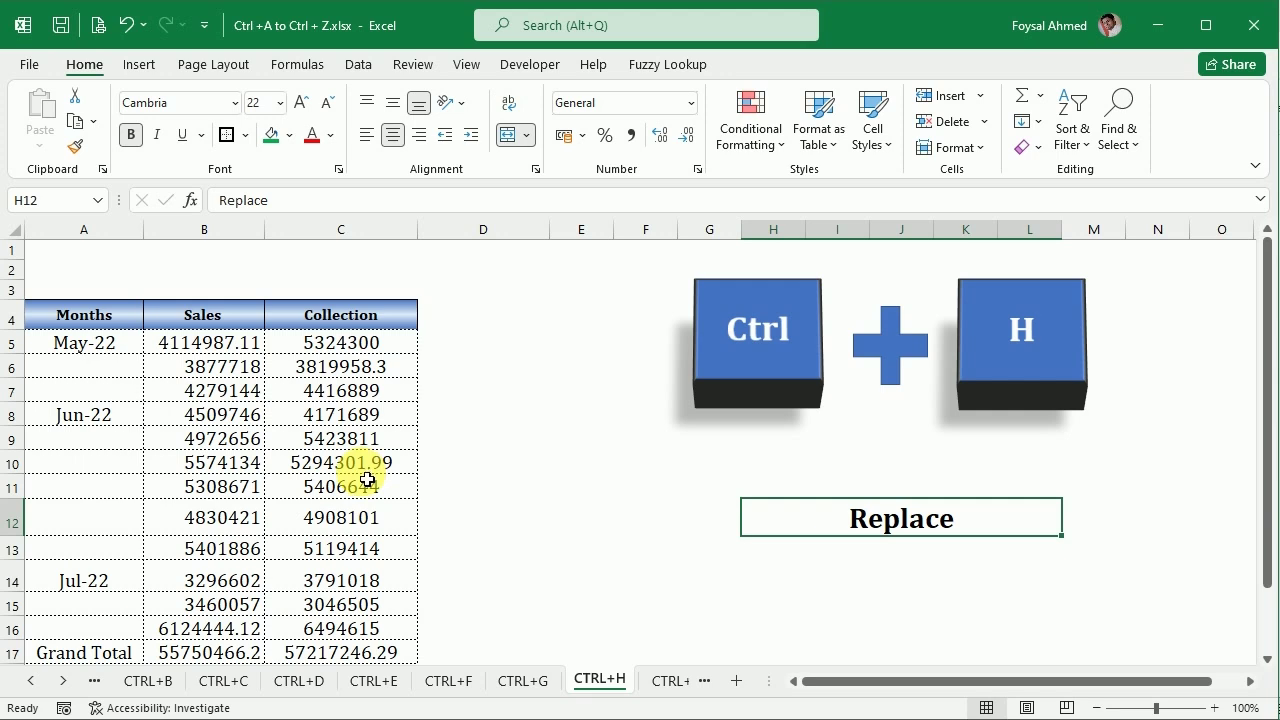
Try to find all cells containing Jul-22 with Find and Replace
{"action": "key", "text": "ctrl+h"}
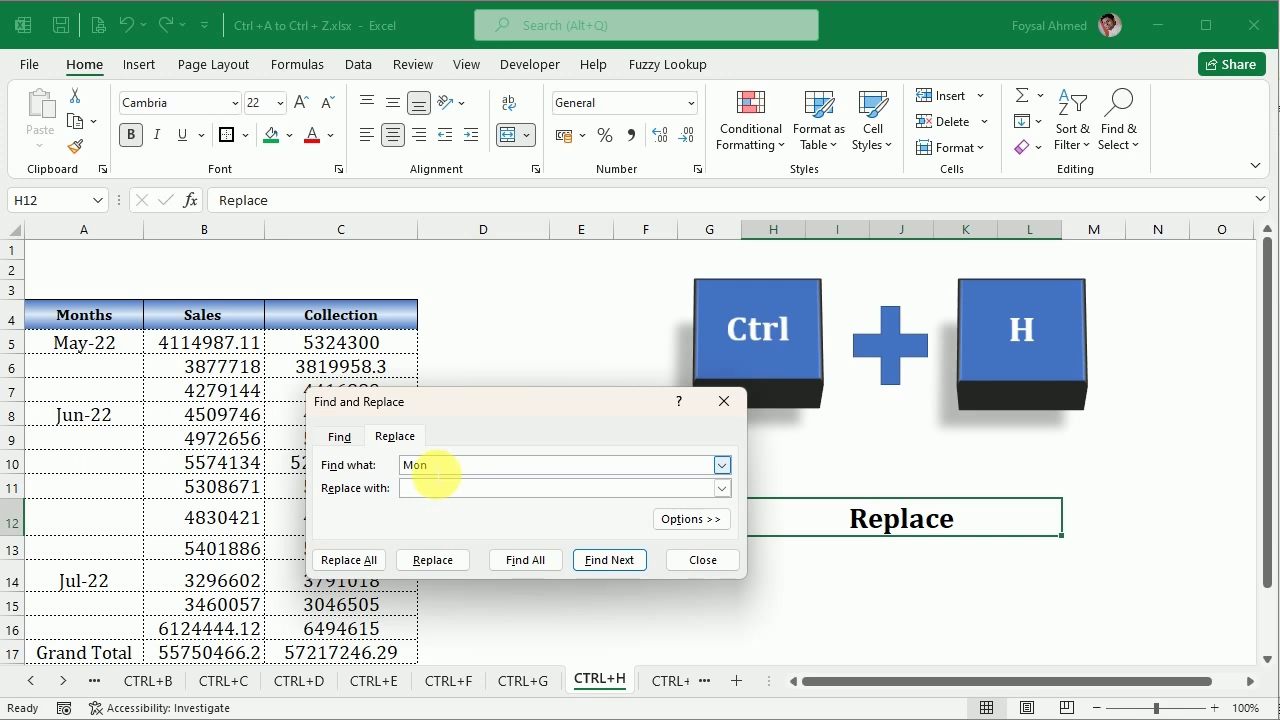
{"action": "left_click_drag", "start_coordinate": [437, 475], "coordinate": [402, 467]}
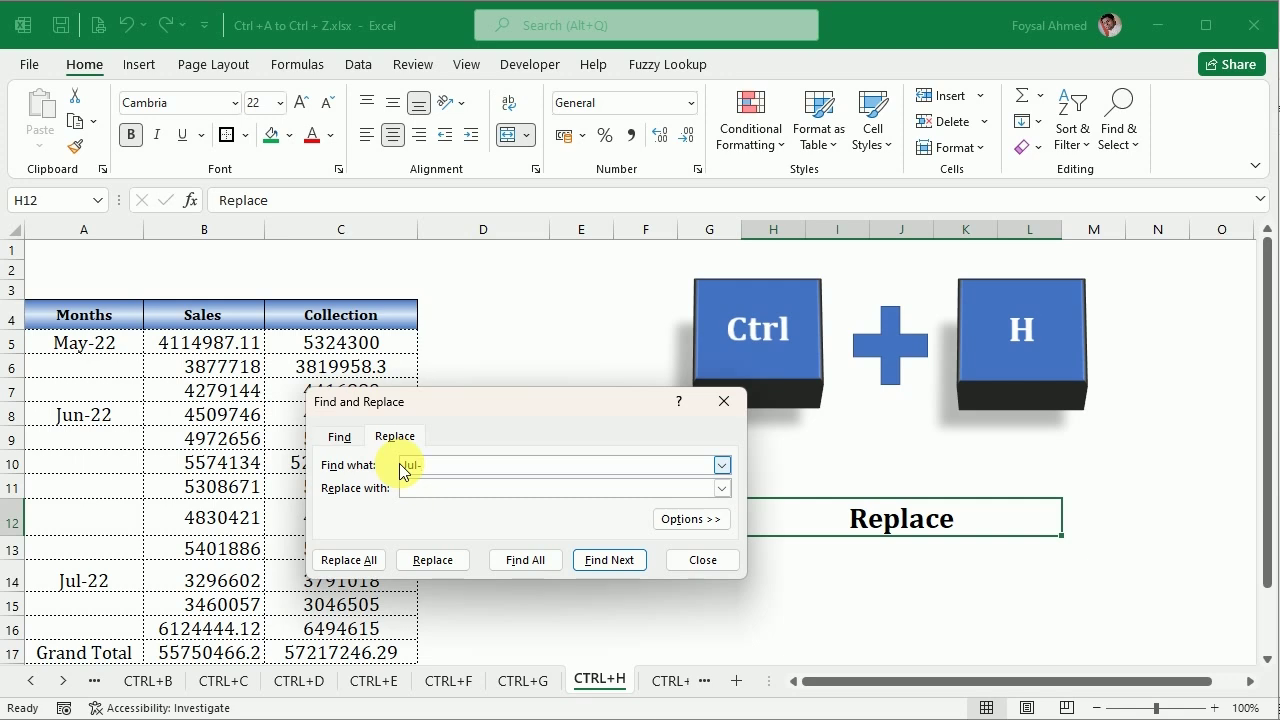
{"action": "type", "text": "Jul-22"}
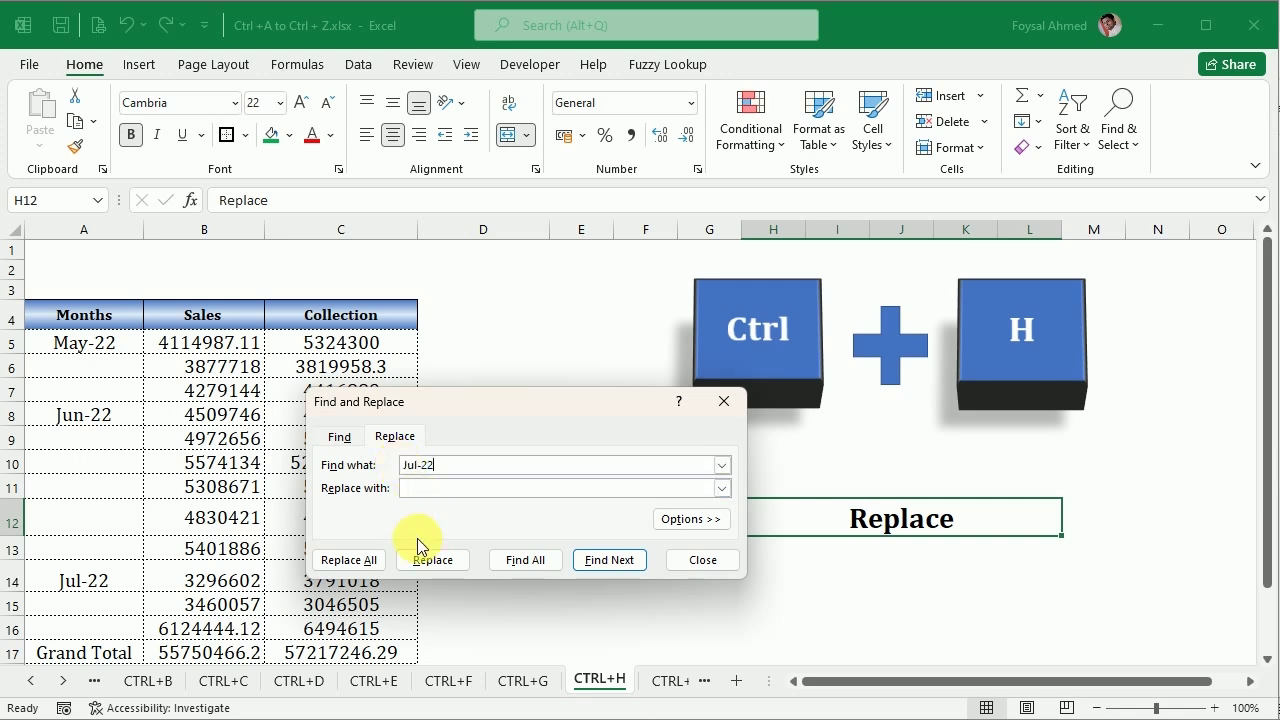
{"action": "left_click", "coordinate": [523, 560]}
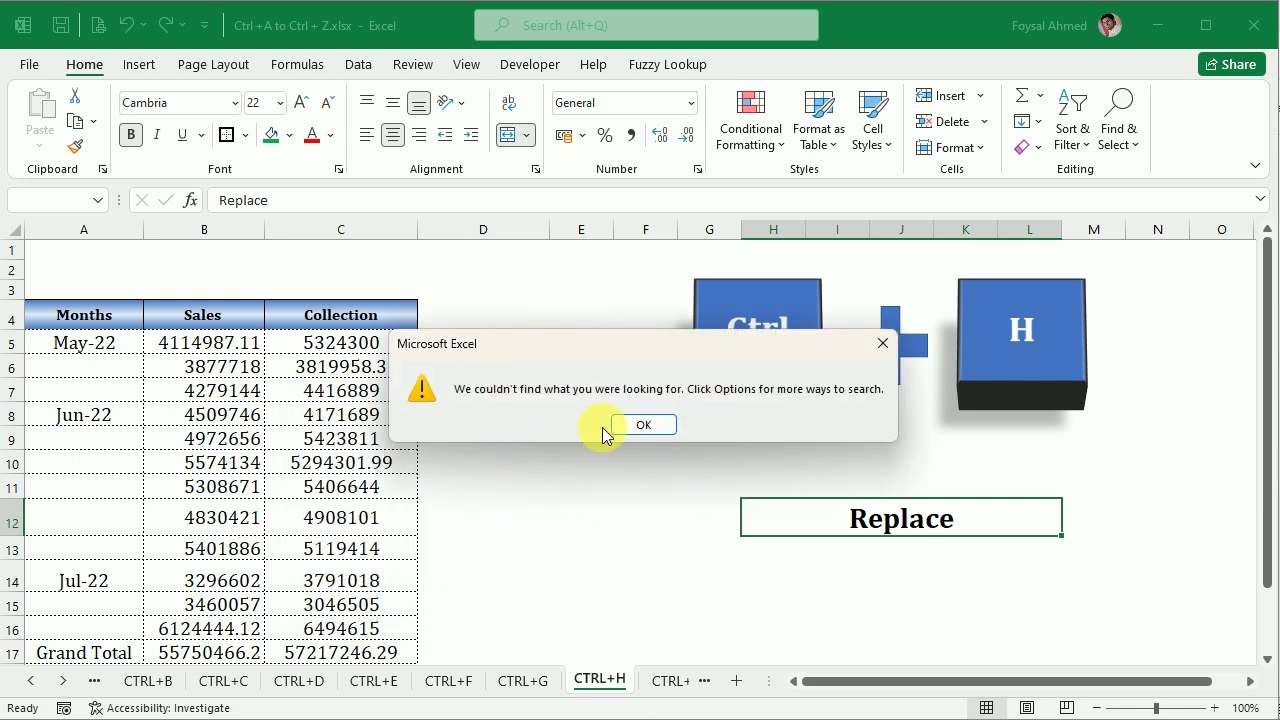
{"action": "left_click", "coordinate": [630, 424]}
Copy the full date 01/07/2022 from cell A14 and use it as the search term for the replacement
{"action": "left_click", "coordinate": [127, 587]}
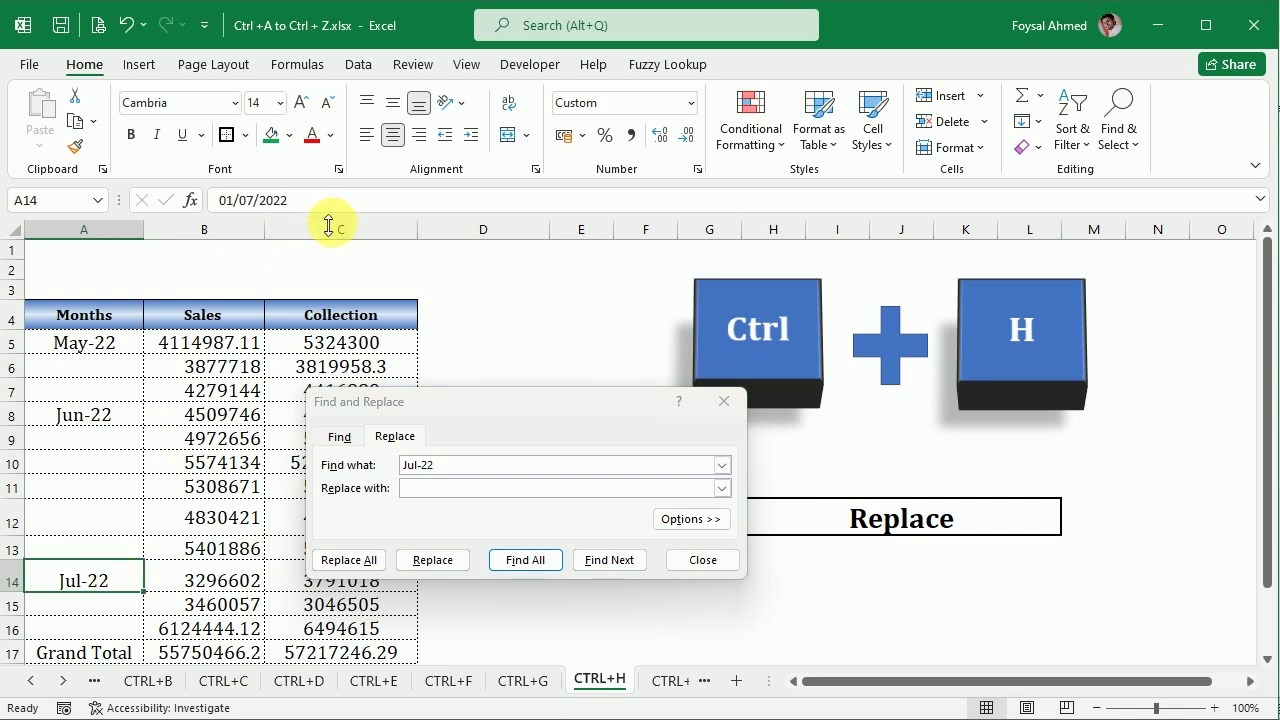
{"action": "left_click_drag", "start_coordinate": [300, 200], "coordinate": [129, 200]}
{"action": "key", "text": "ctrl+c"}
{"action": "left_click", "coordinate": [462, 475]}
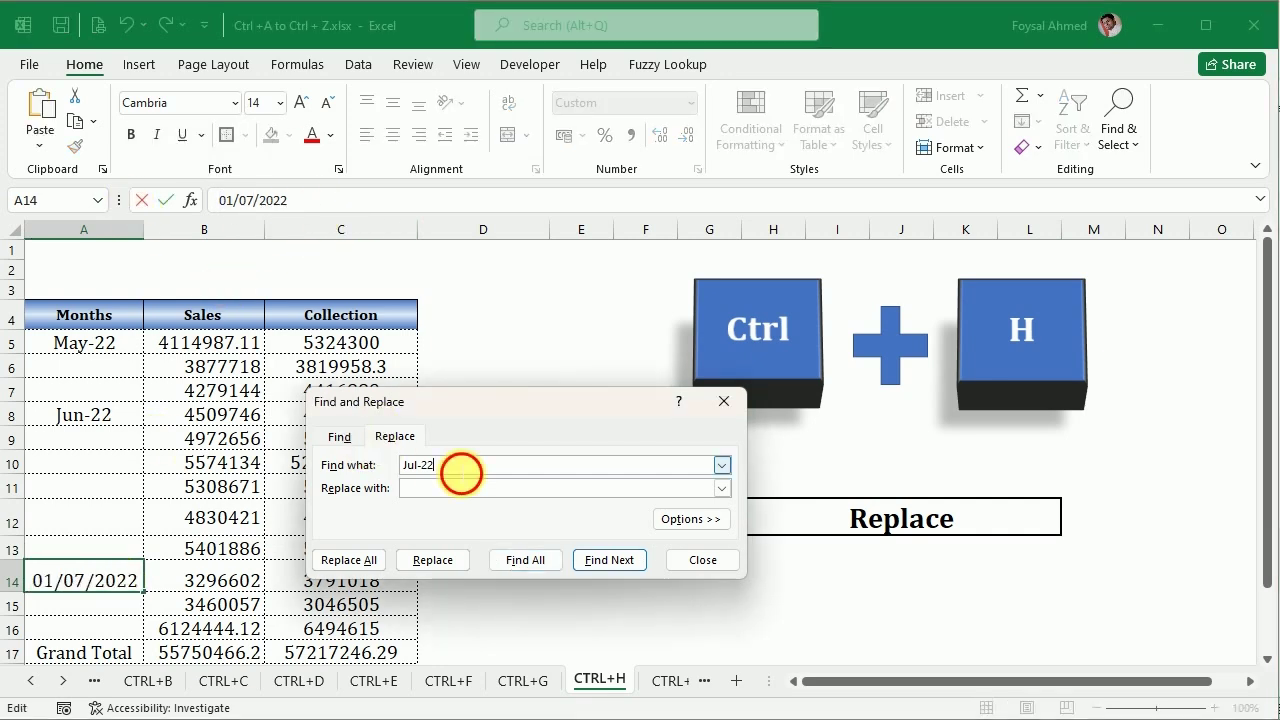
{"action": "key", "text": "ctrl+v"}
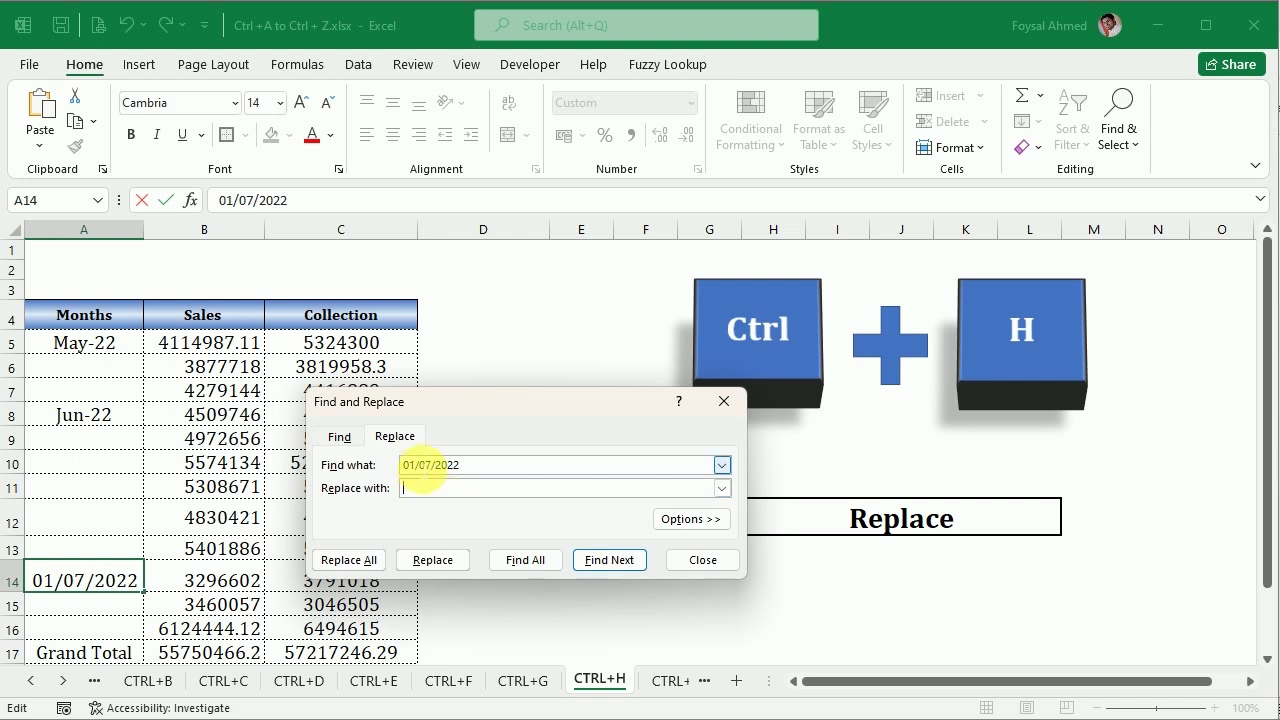
Replace the date in A14 with 01/08/2022 and close the Find and Replace dialog
{"action": "left_click_drag", "start_coordinate": [479, 469], "coordinate": [347, 469]}
{"action": "key", "text": "ctrl+c"}
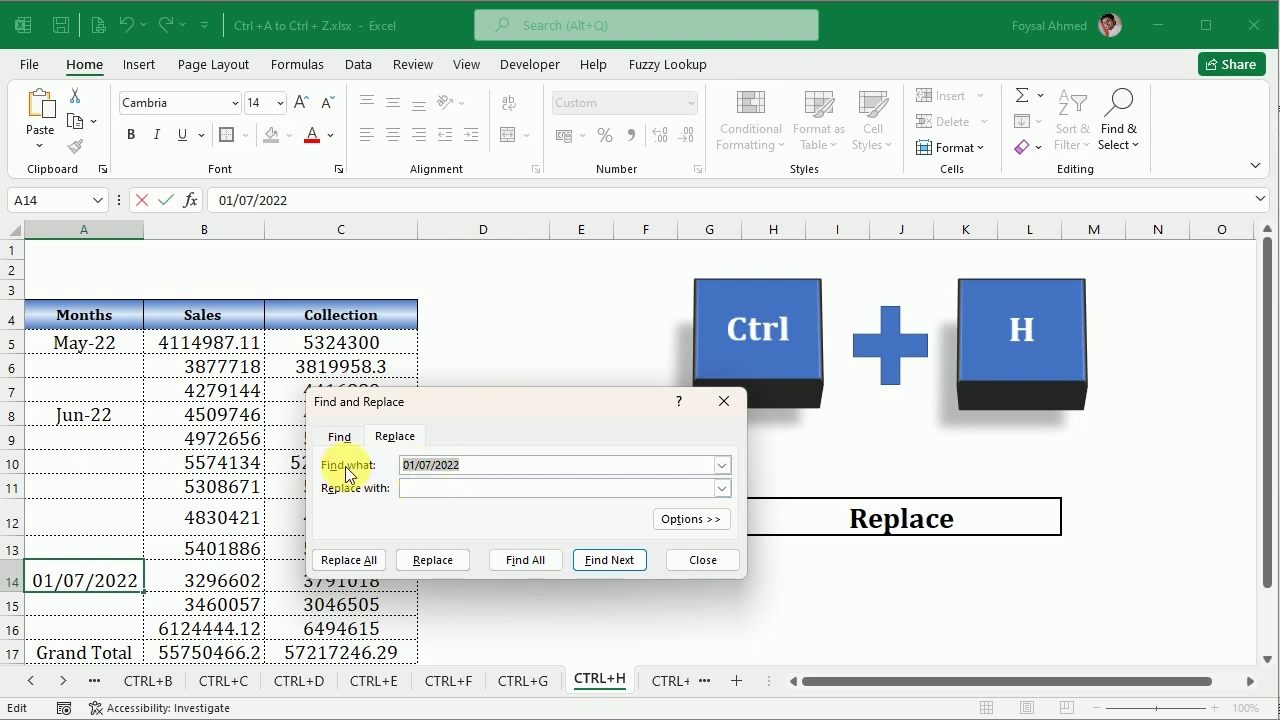
{"action": "left_click", "coordinate": [440, 490]}
{"action": "key", "text": "ctrl+v"}
{"action": "left_click", "coordinate": [432, 493]}
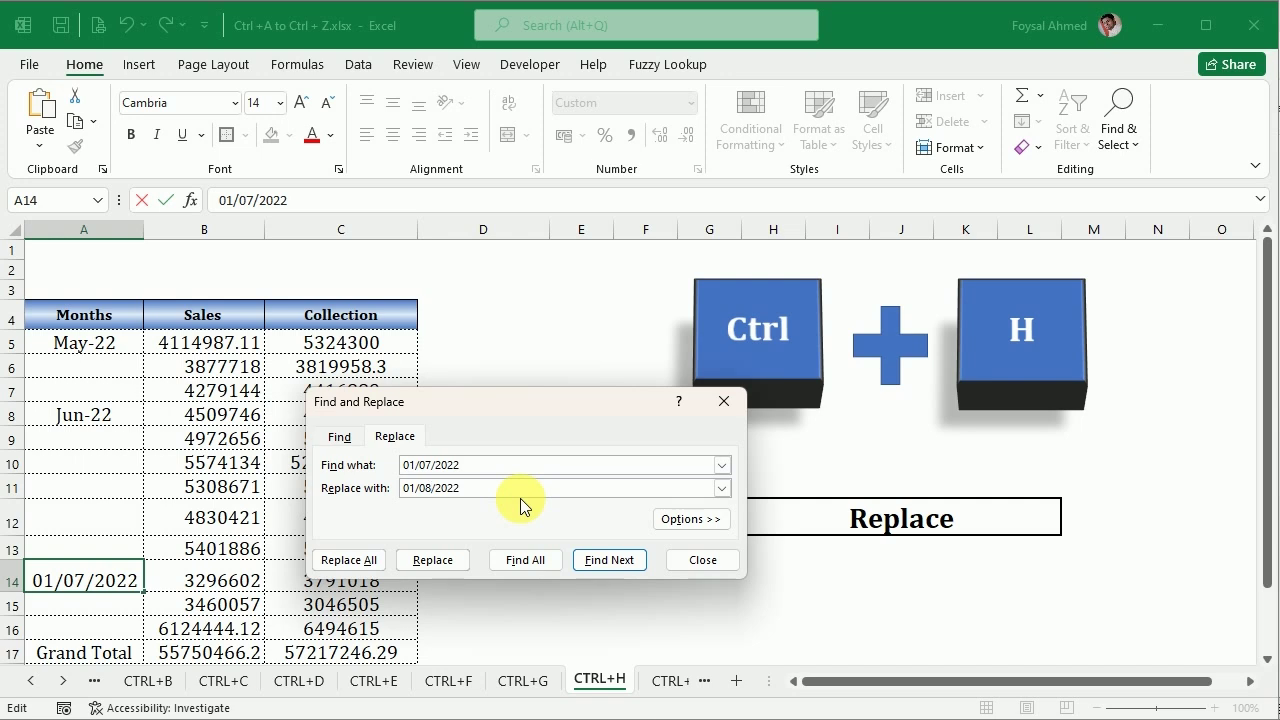
{"action": "left_click", "coordinate": [428, 561]}
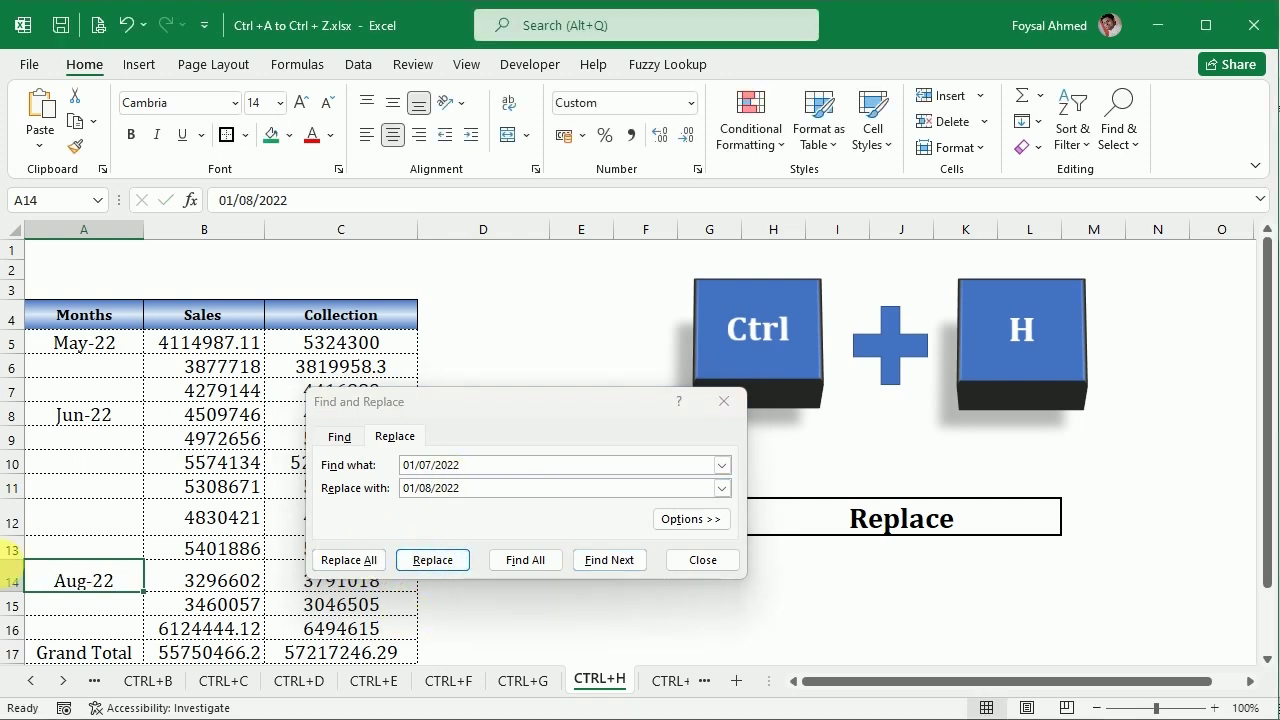
{"action": "left_click", "coordinate": [722, 399]}
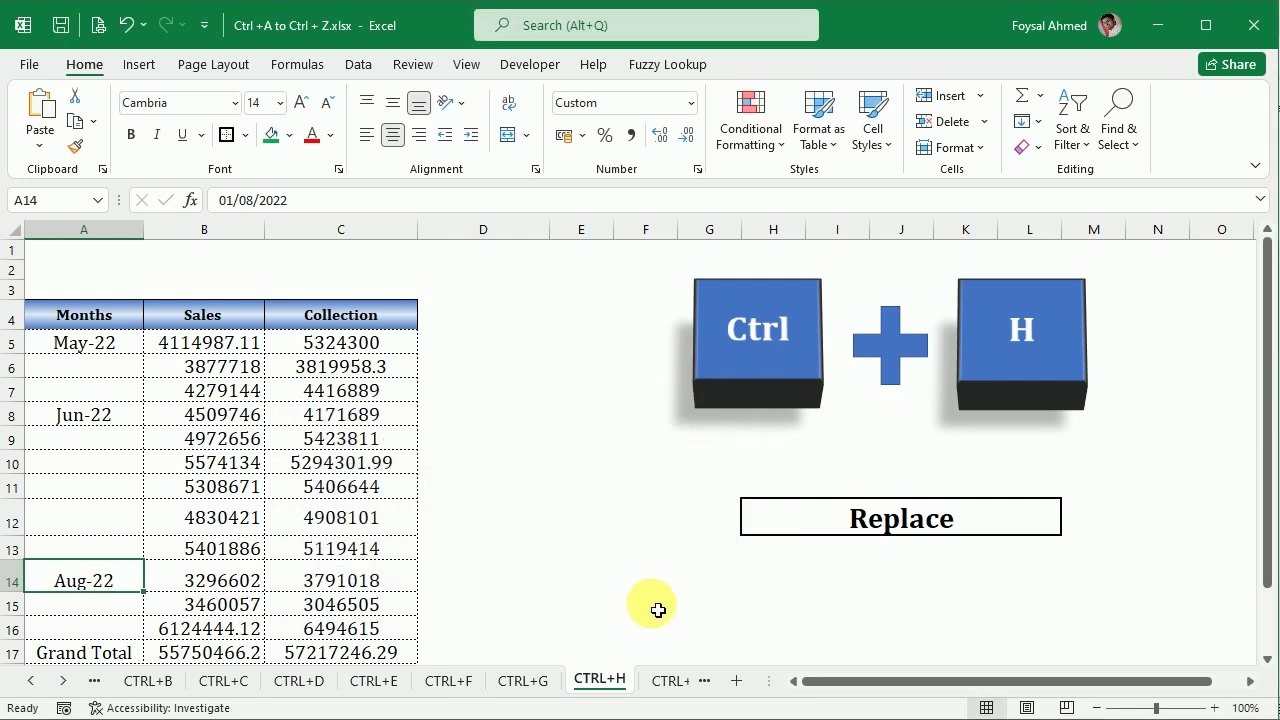
{"action": "key", "text": "ctrl+h"}
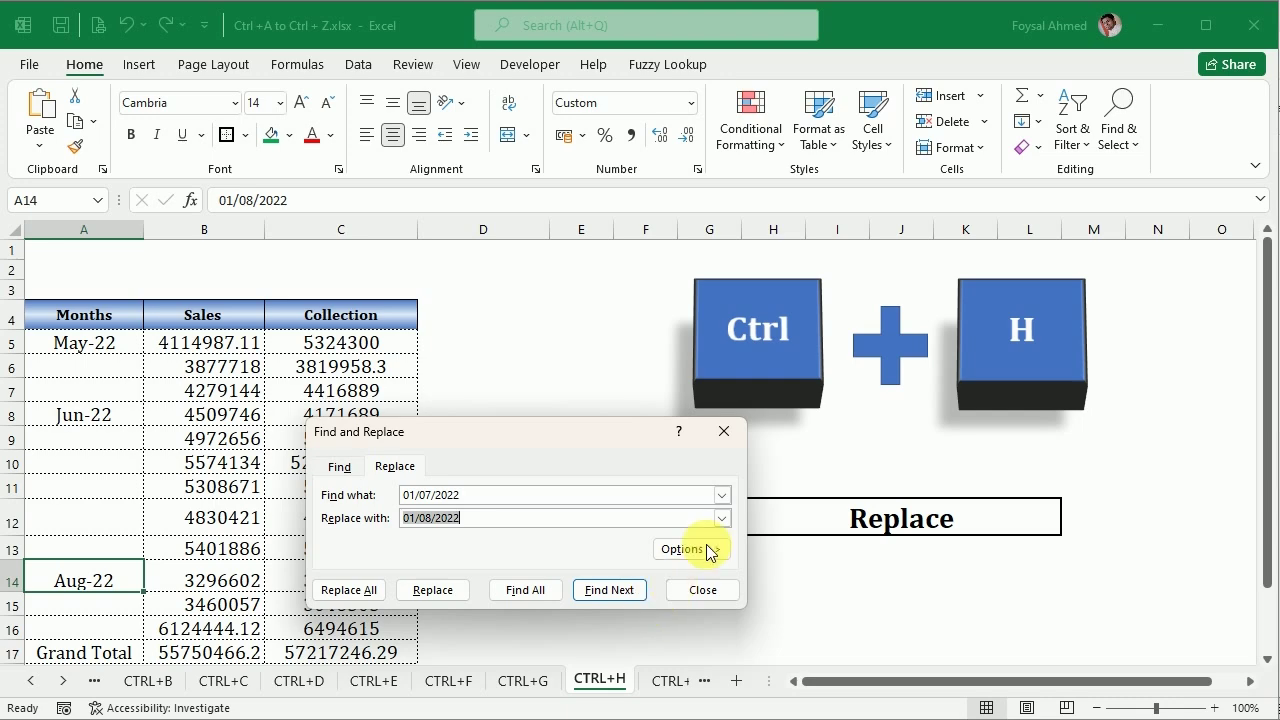
{"action": "left_click", "coordinate": [724, 432]}
Open the CTRL+I sheet through the Top Page and italicize the day names in B5:B11
{"action": "left_click", "coordinate": [995, 375]}
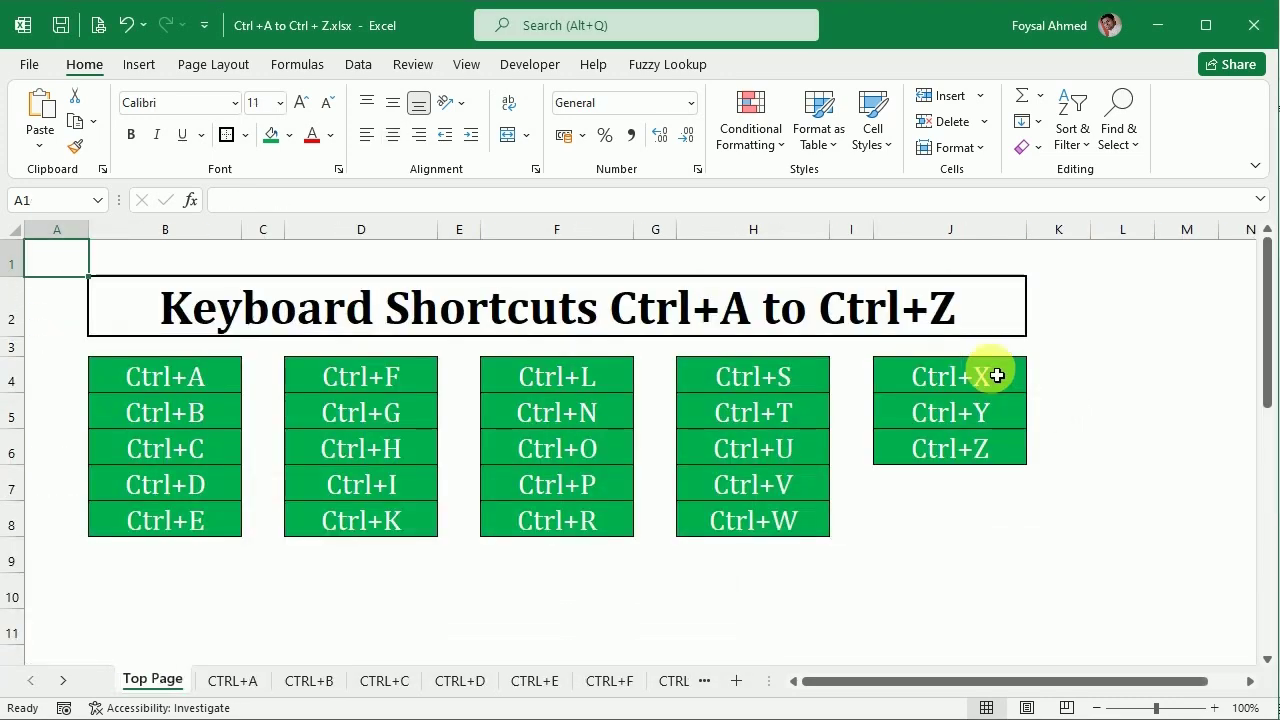
{"action": "left_click", "coordinate": [343, 493]}
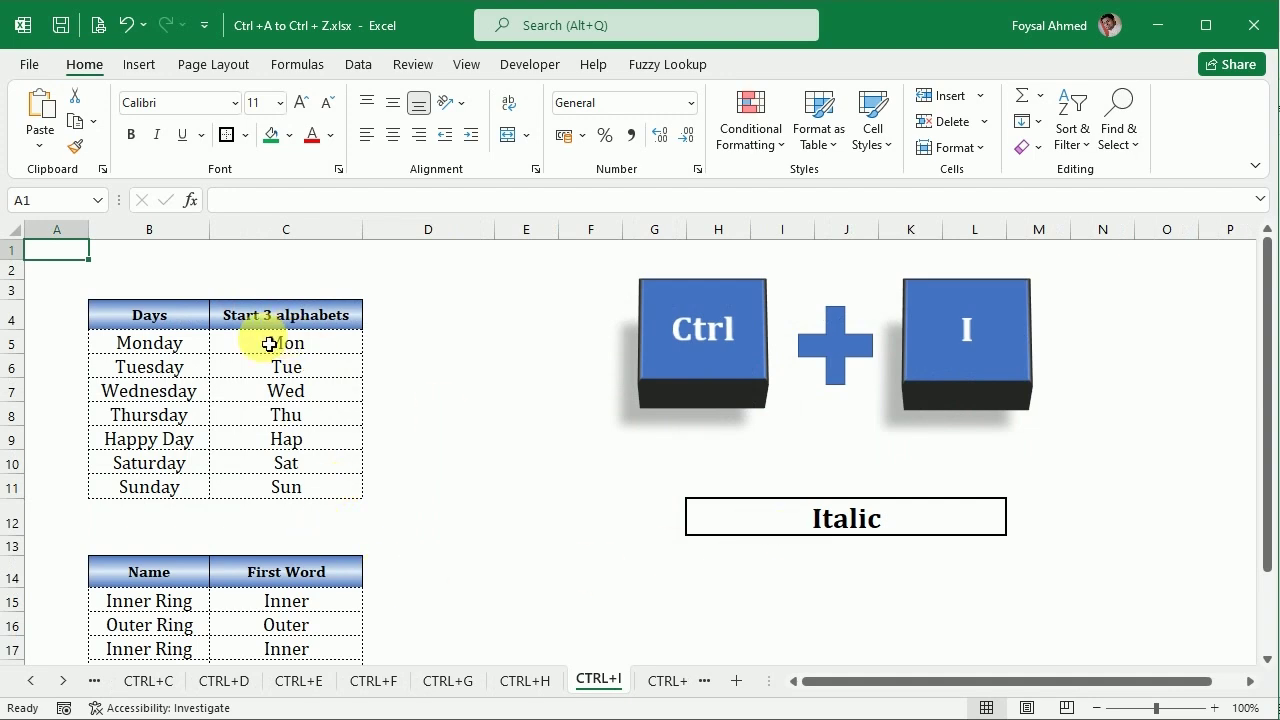
{"action": "left_click_drag", "start_coordinate": [178, 344], "coordinate": [172, 486]}
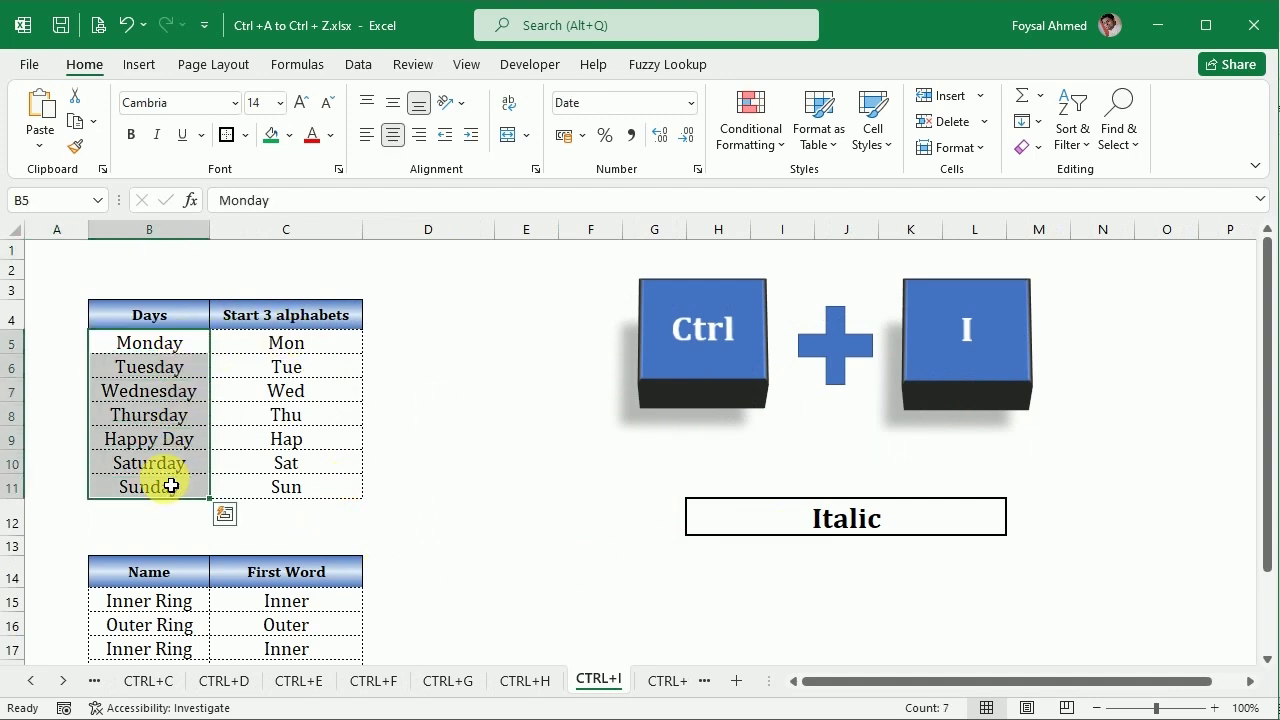
{"action": "key", "text": "ctrl+i"}
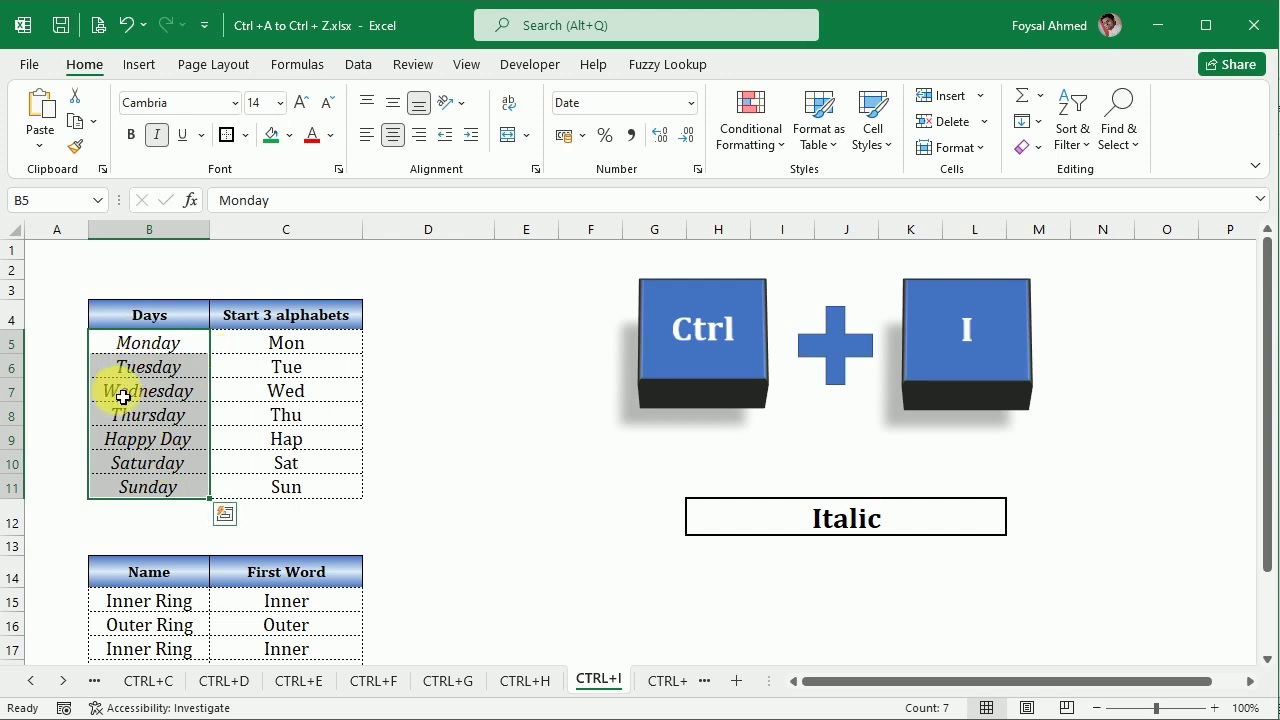
Italicize the First Word entries in C15:C21 and remove the italics from them again
{"action": "scroll", "coordinate": [297, 517], "scroll_direction": "down", "scroll_amount": 3}
{"action": "left_click_drag", "start_coordinate": [295, 398], "coordinate": [287, 534]}
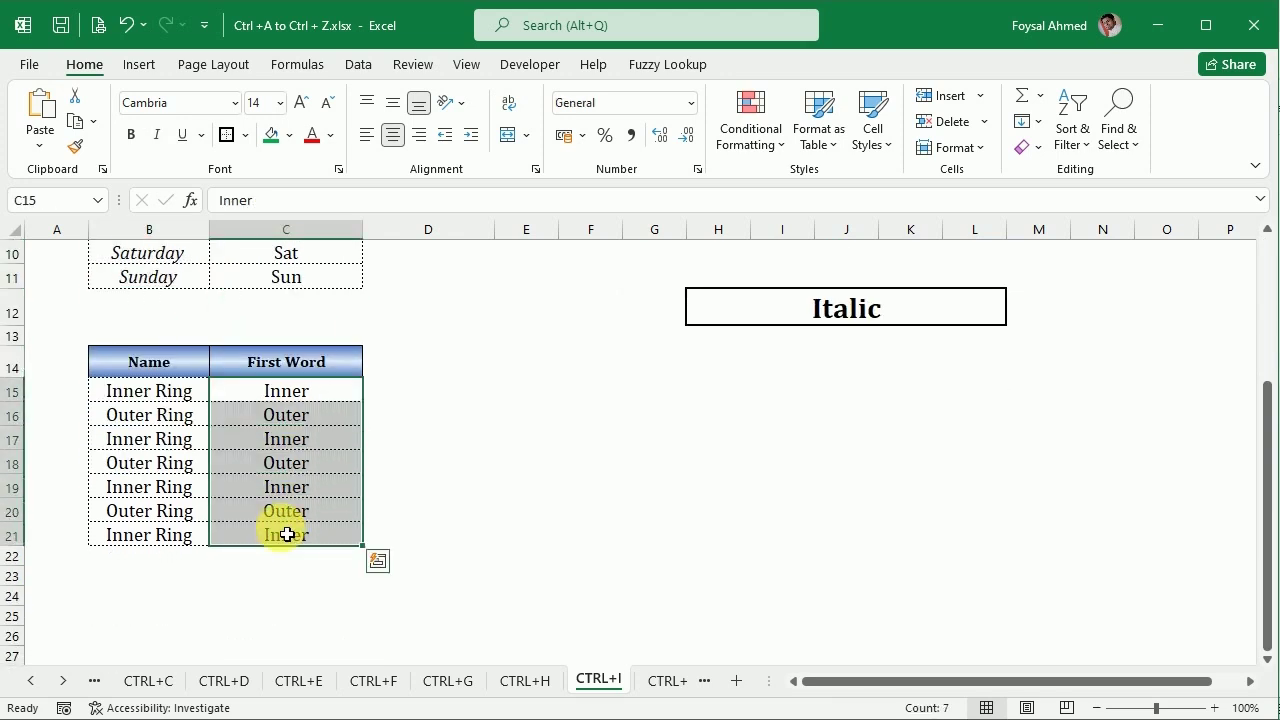
{"action": "key", "text": "ctrl+i"}
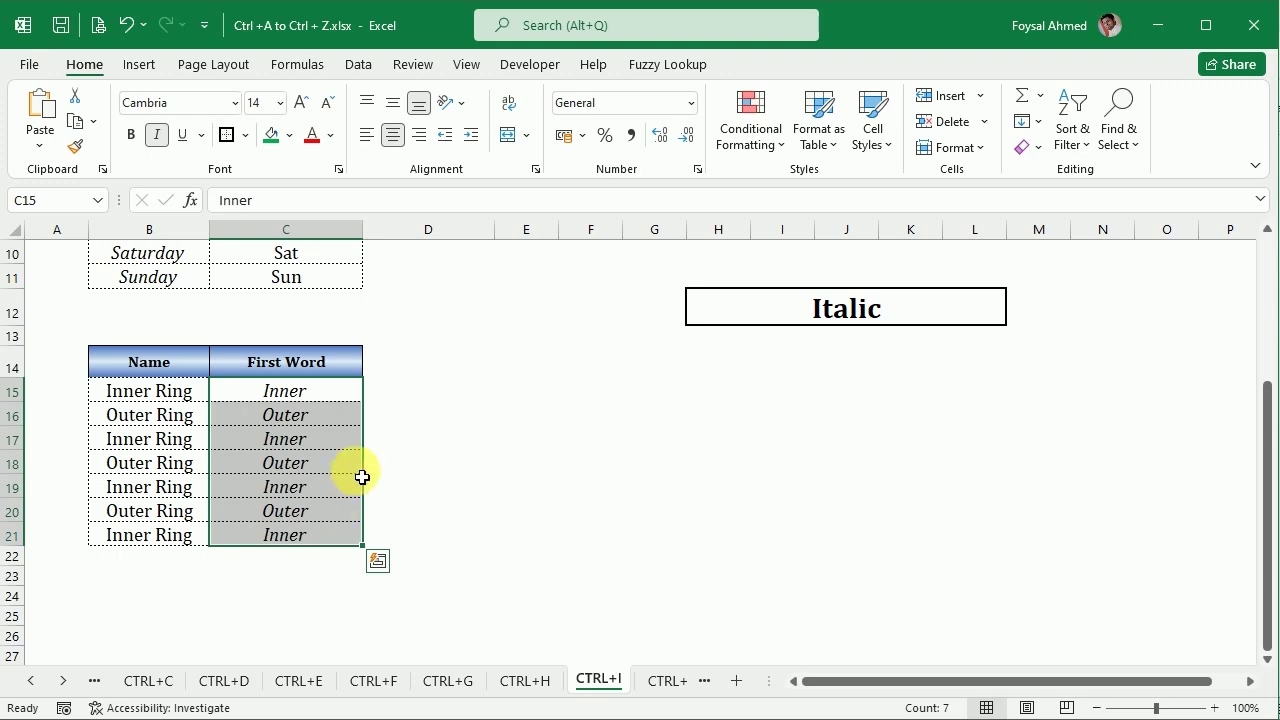
{"action": "key", "text": "ctrl+i"}
{"action": "scroll", "coordinate": [396, 462], "scroll_direction": "up", "scroll_amount": 3}
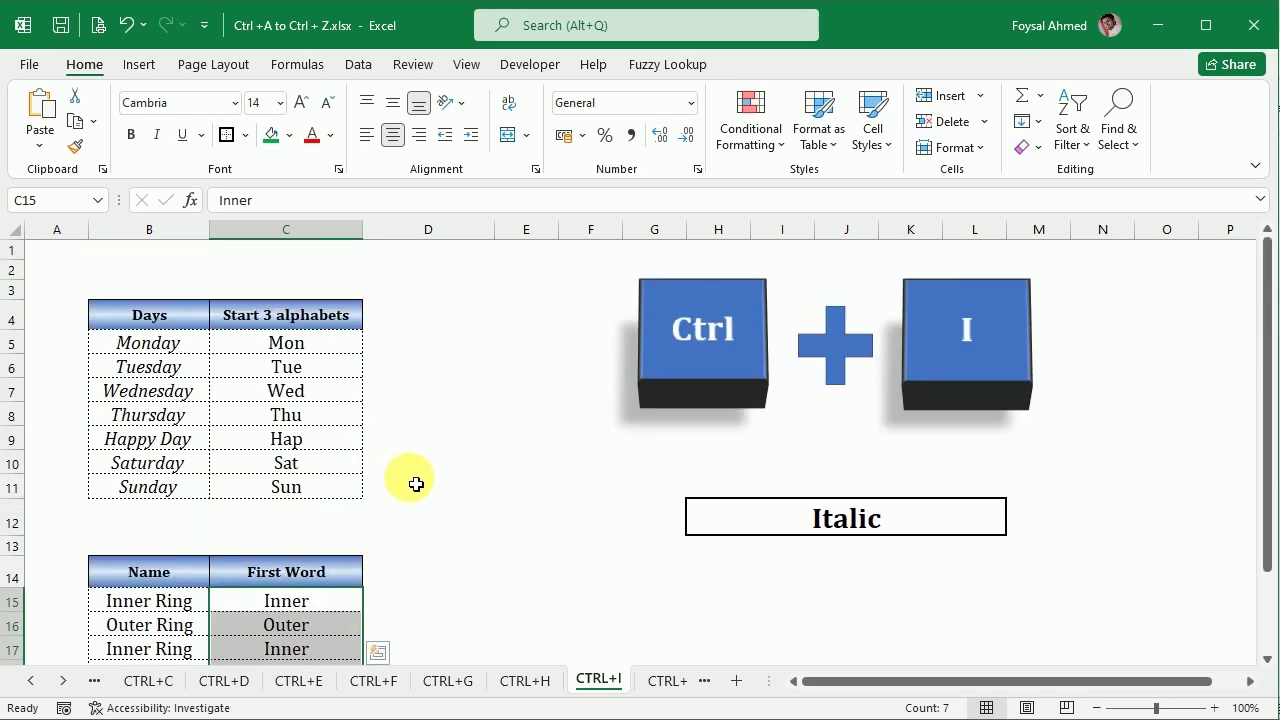
Open the CTRL+K sheet through the Top Page and insert a hyperlink in C5 to cell A1 of the CTRL+I sheet
{"action": "left_click", "coordinate": [973, 352]}
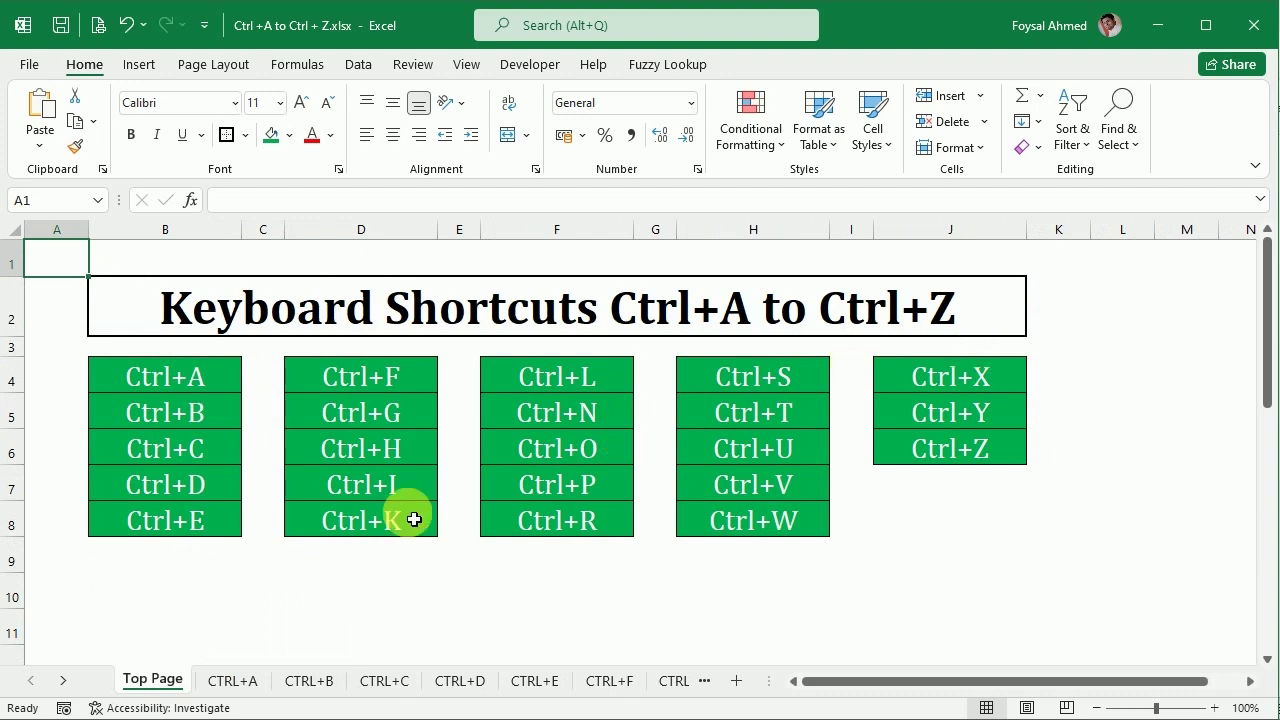
{"action": "left_click", "coordinate": [372, 531]}
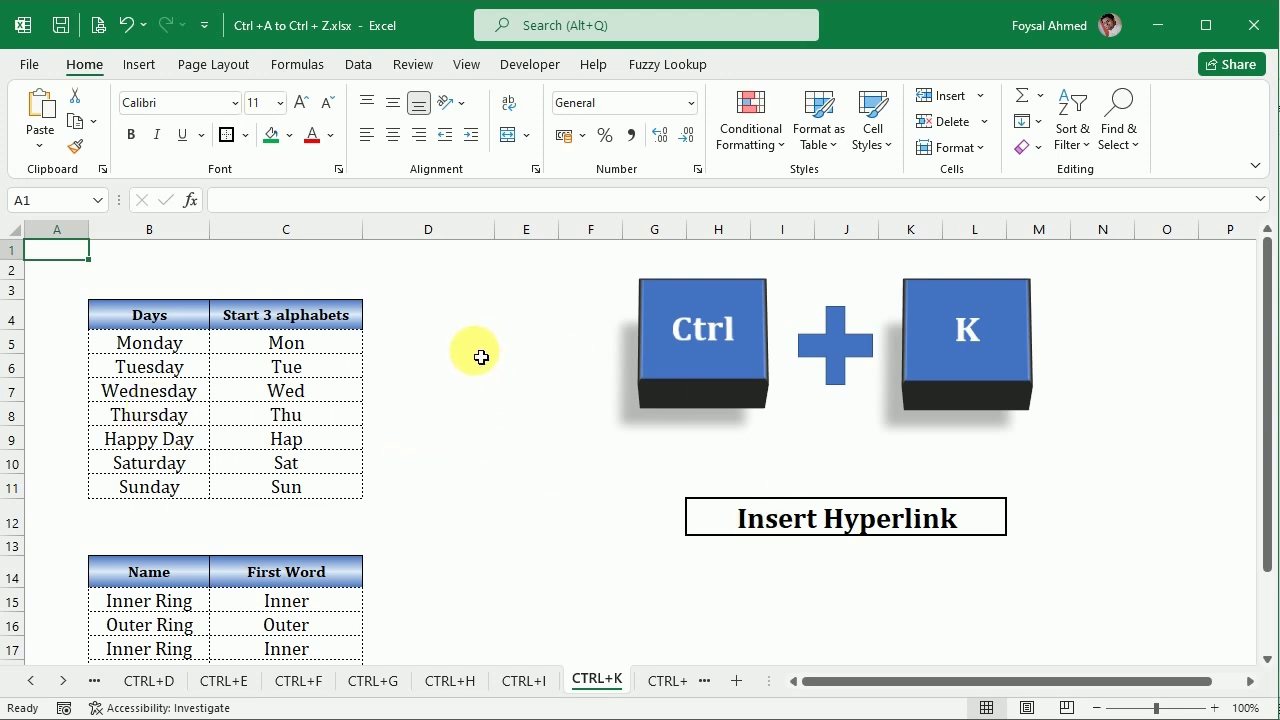
{"action": "right_click", "coordinate": [286, 351]}
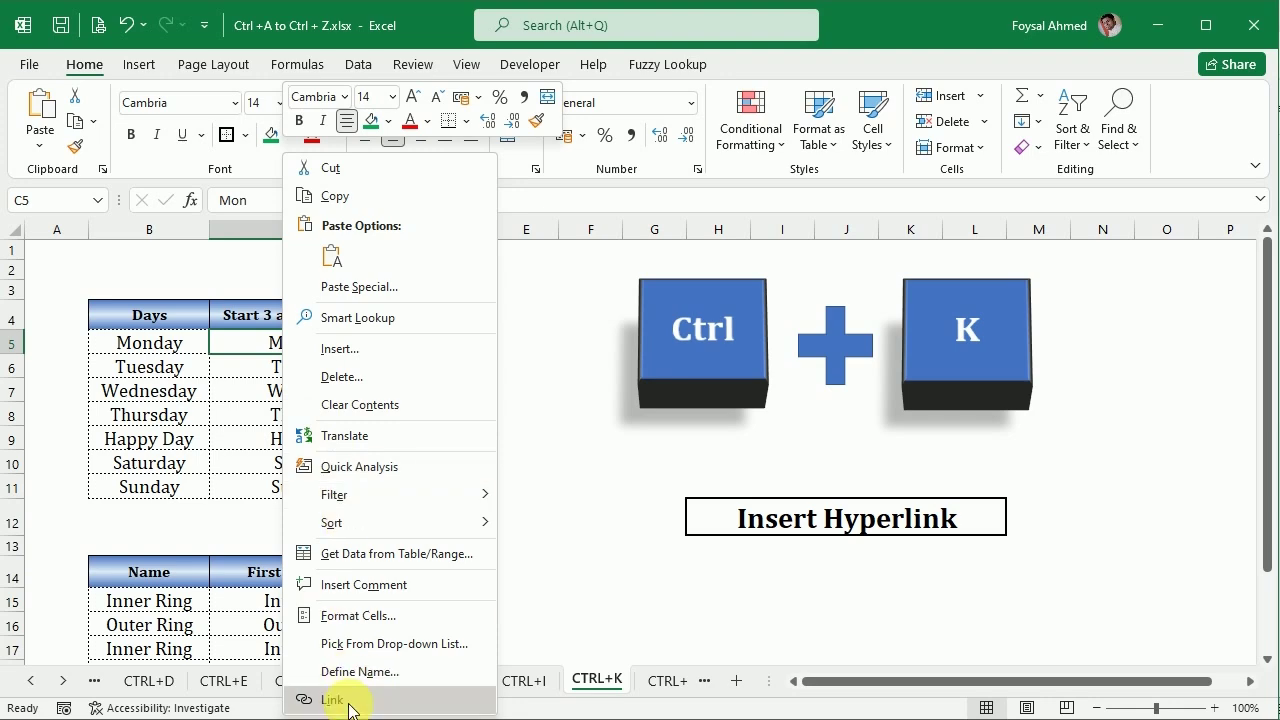
{"action": "left_click", "coordinate": [308, 699]}
{"action": "left_click_drag", "start_coordinate": [294, 401], "coordinate": [672, 317]}
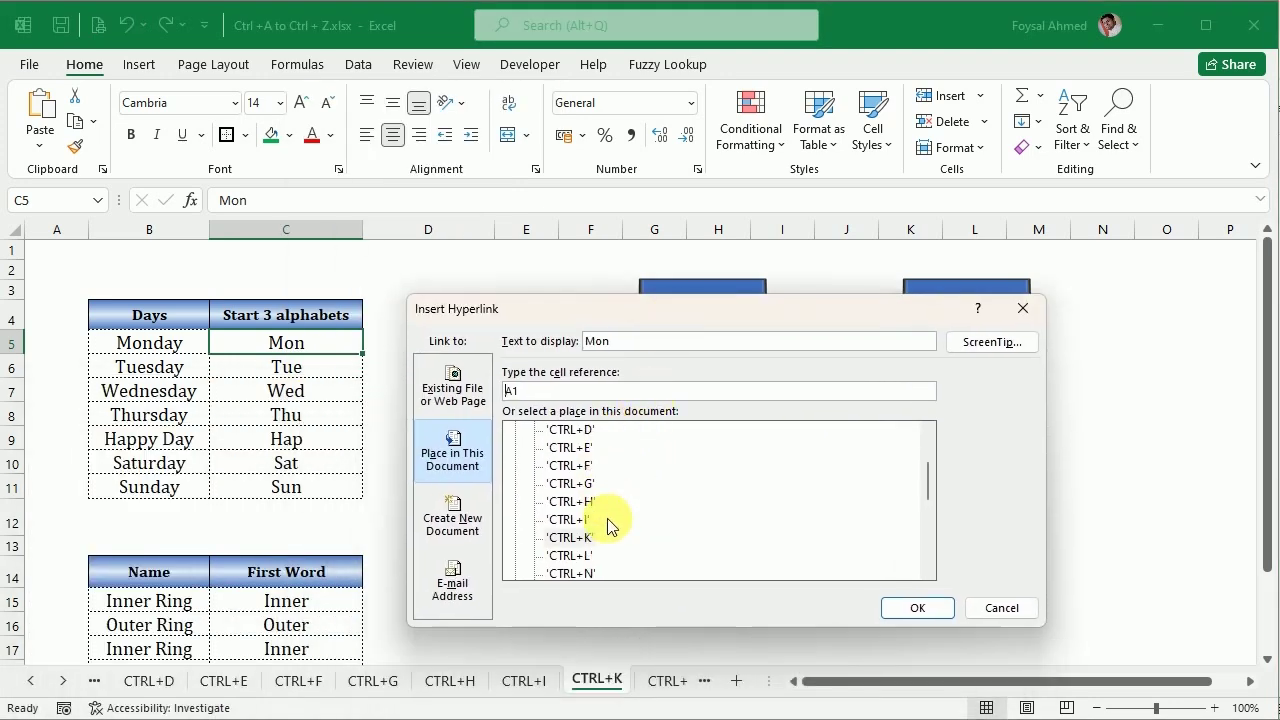
{"action": "scroll", "coordinate": [605, 518], "scroll_direction": "down", "scroll_amount": 2}
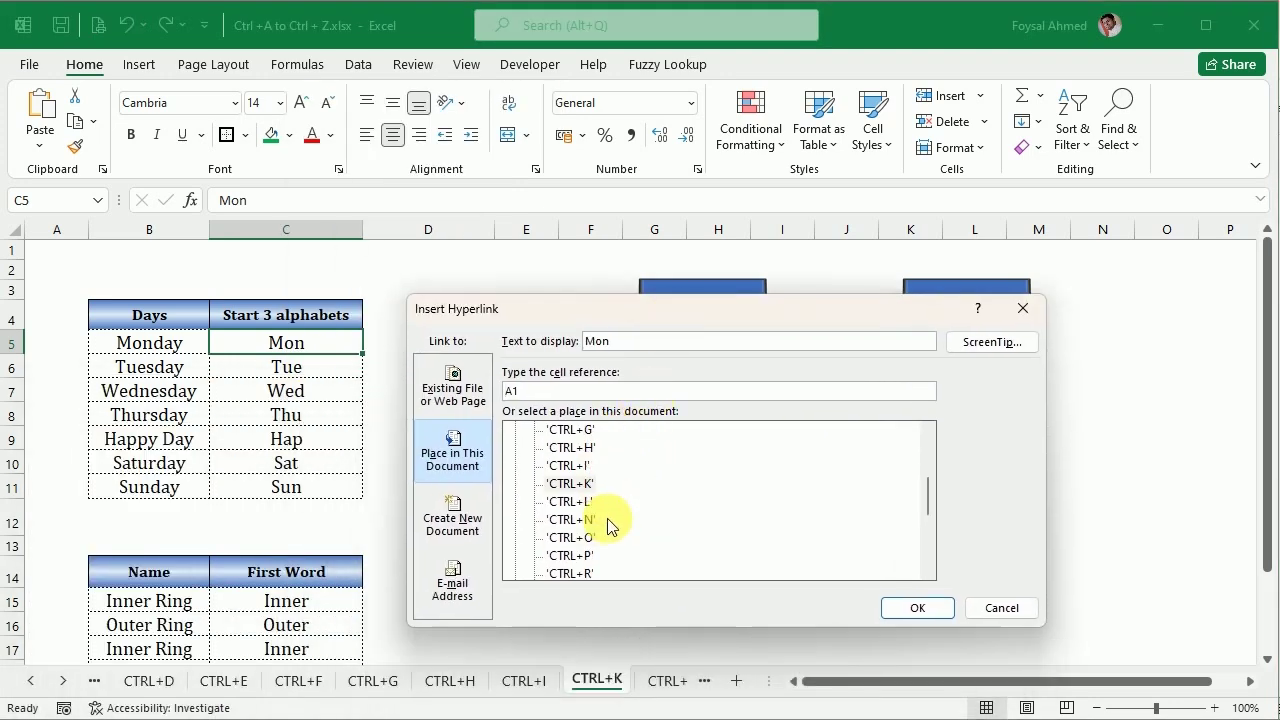
{"action": "left_click", "coordinate": [570, 466]}
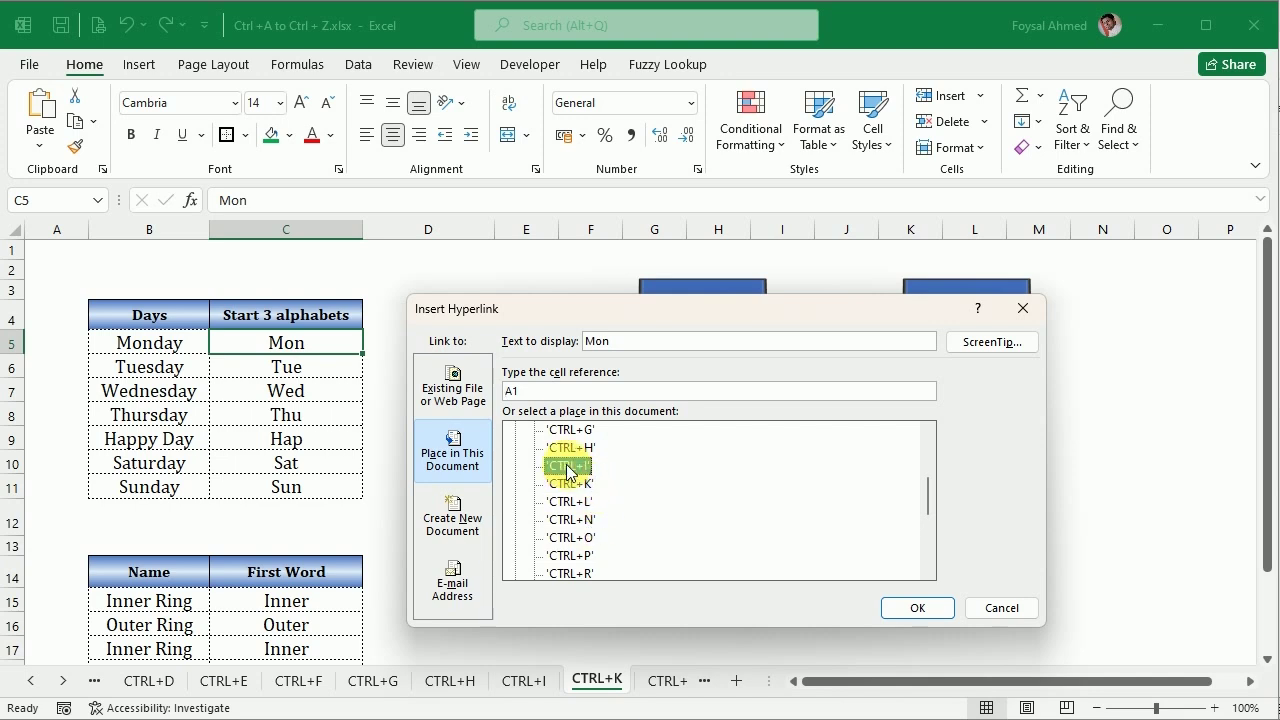
{"action": "left_click", "coordinate": [917, 608]}
{"action": "left_click", "coordinate": [510, 462]}
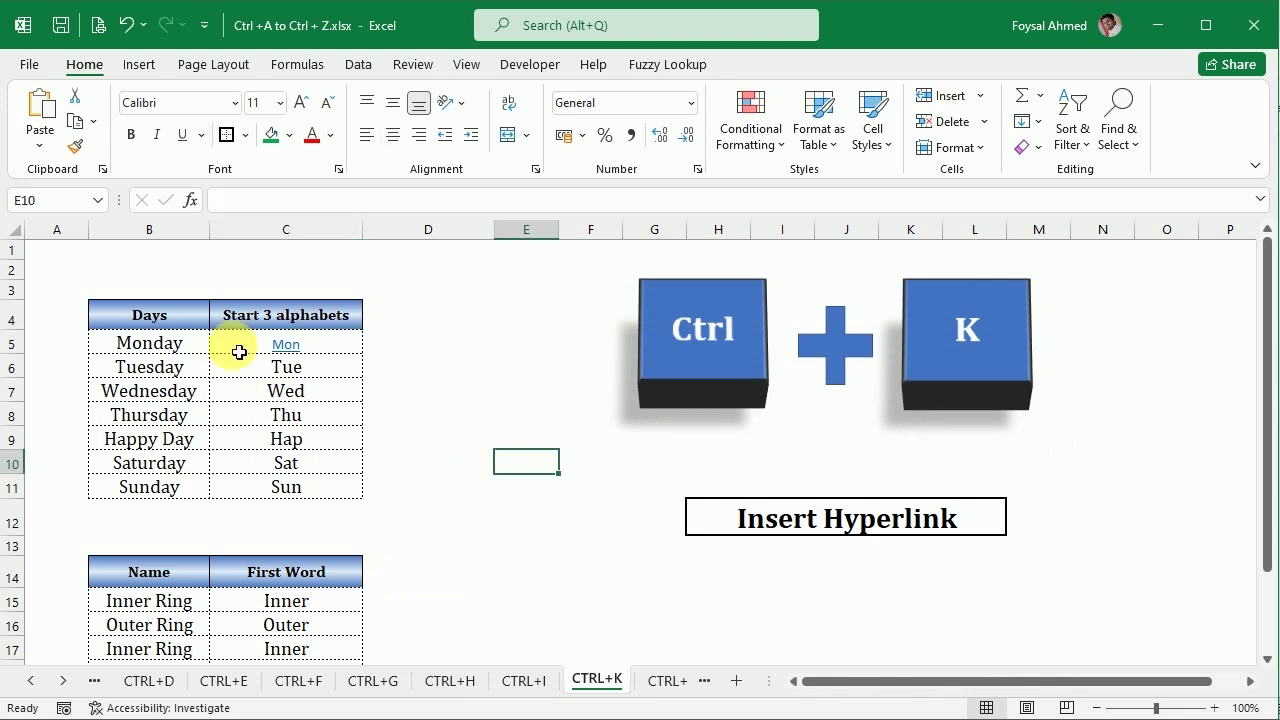
Vertically center the link in C5 and test it by opening the CTRL+I sheet, returning to the CTRL+K sheet
{"action": "left_click", "coordinate": [290, 344]}
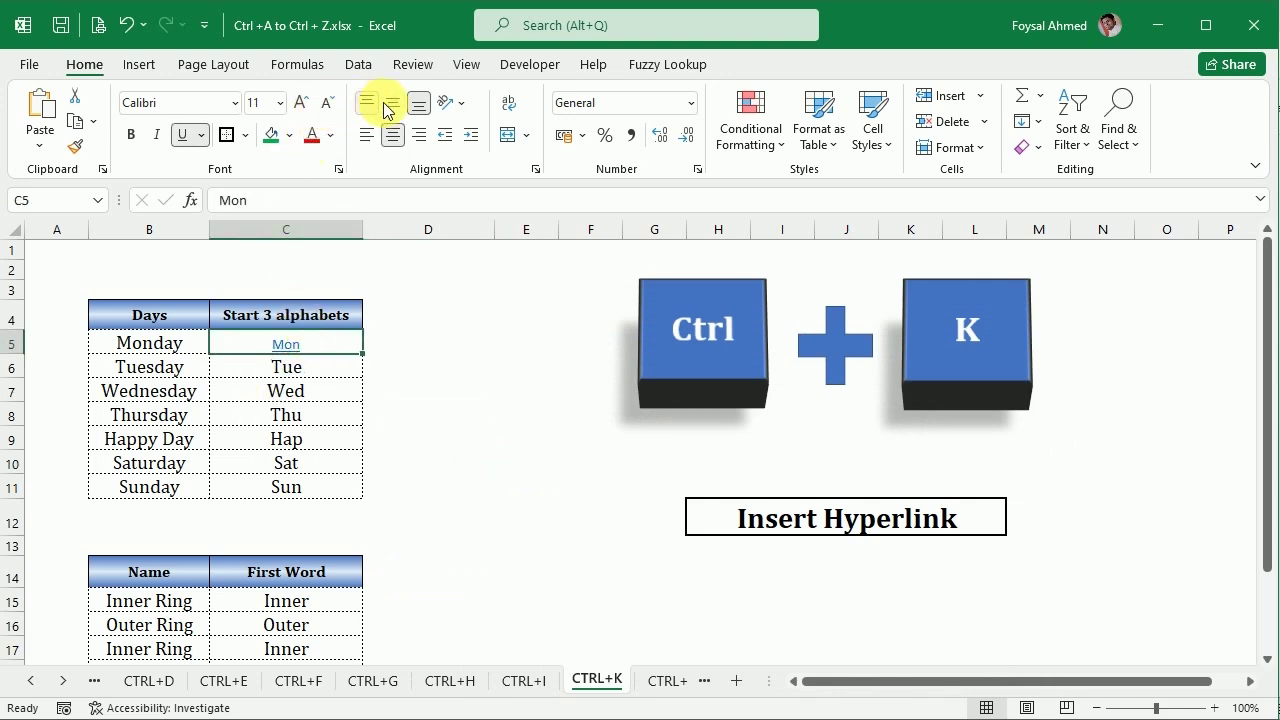
{"action": "left_click", "coordinate": [459, 378]}
{"action": "key", "text": "ctrl+Page_Up"}
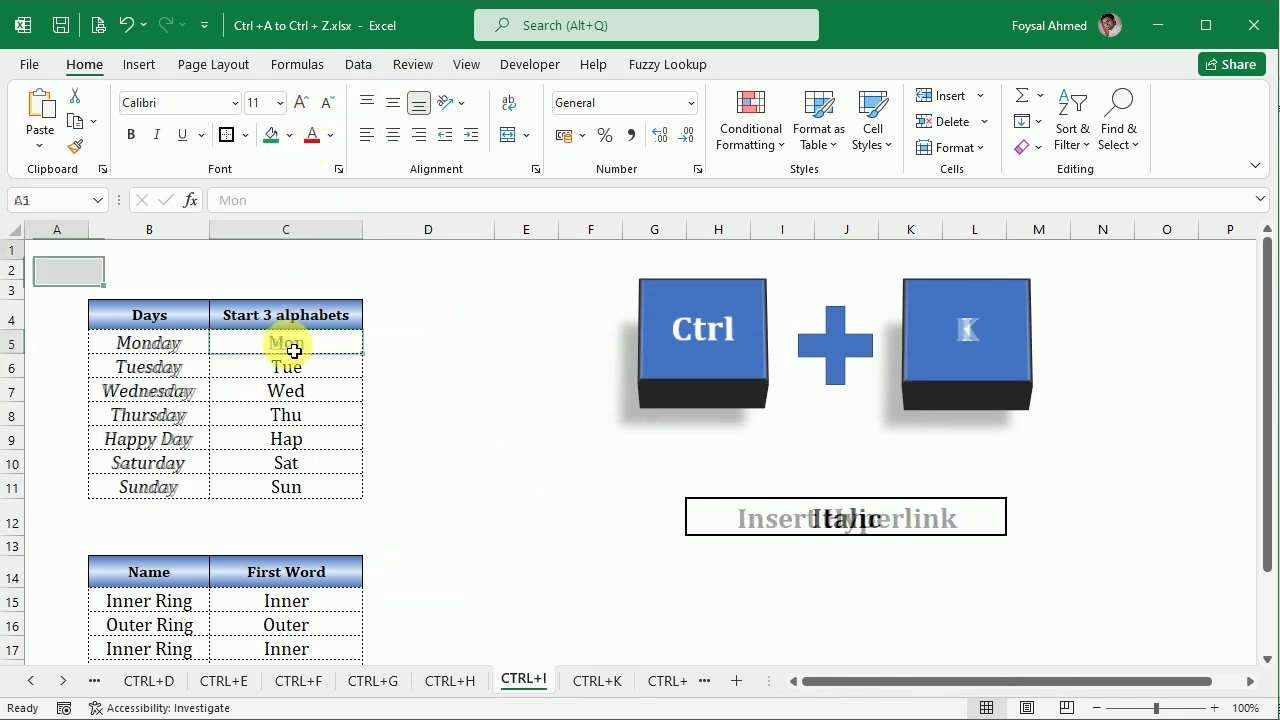
{"action": "left_click", "coordinate": [599, 681]}
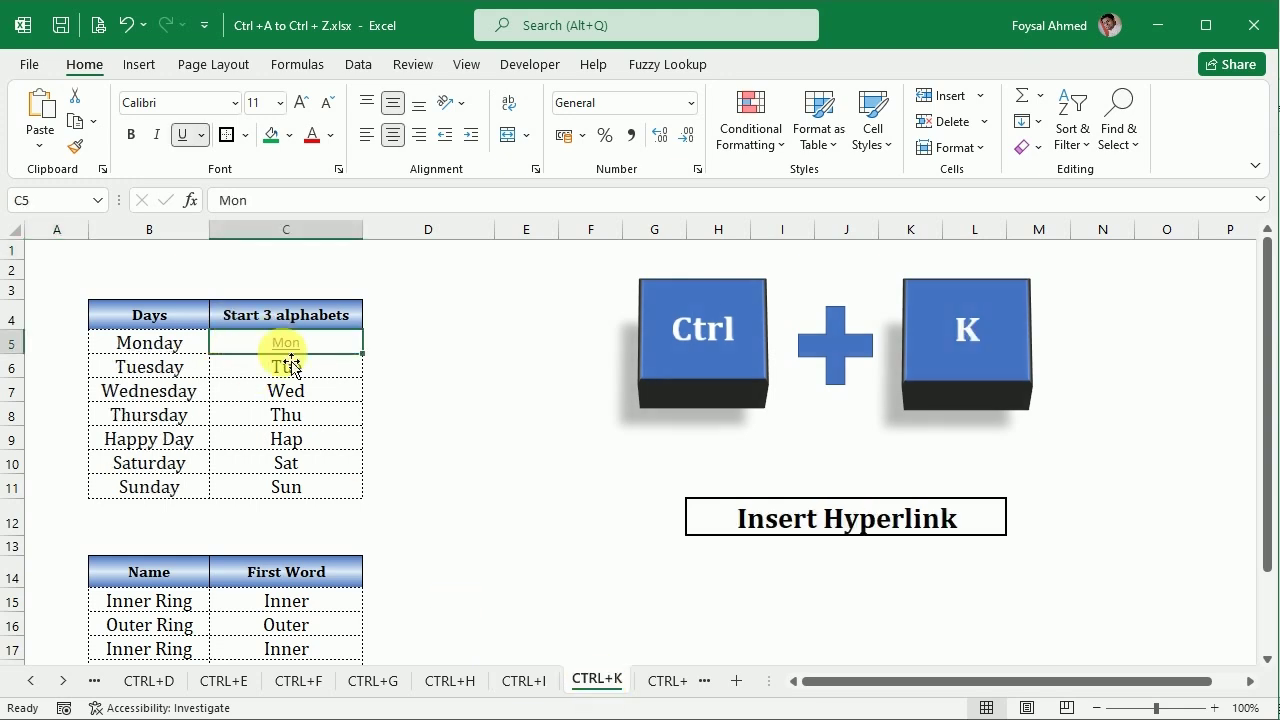
Test the C5 hyperlink to the CTRL+I sheet again and the links between the CTRL+K sheet and the Top Page
{"action": "key", "text": "ctrl+Page_Up"}
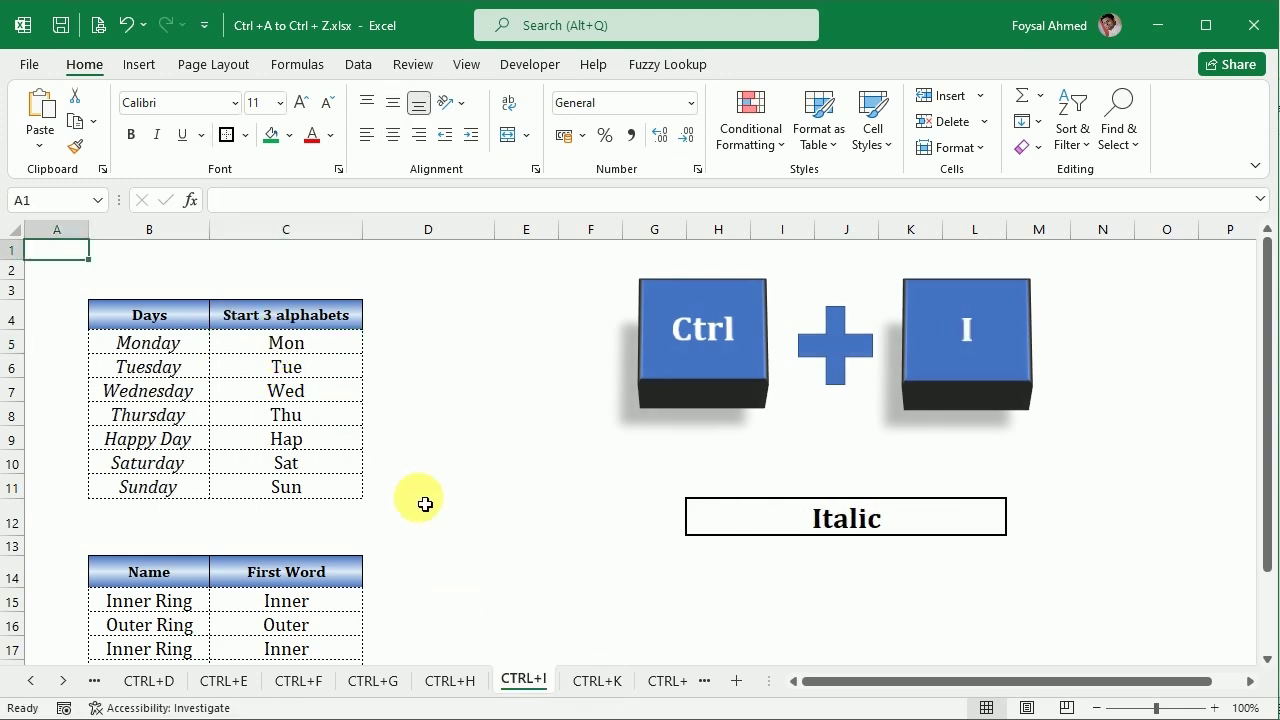
{"action": "left_click", "coordinate": [597, 681]}
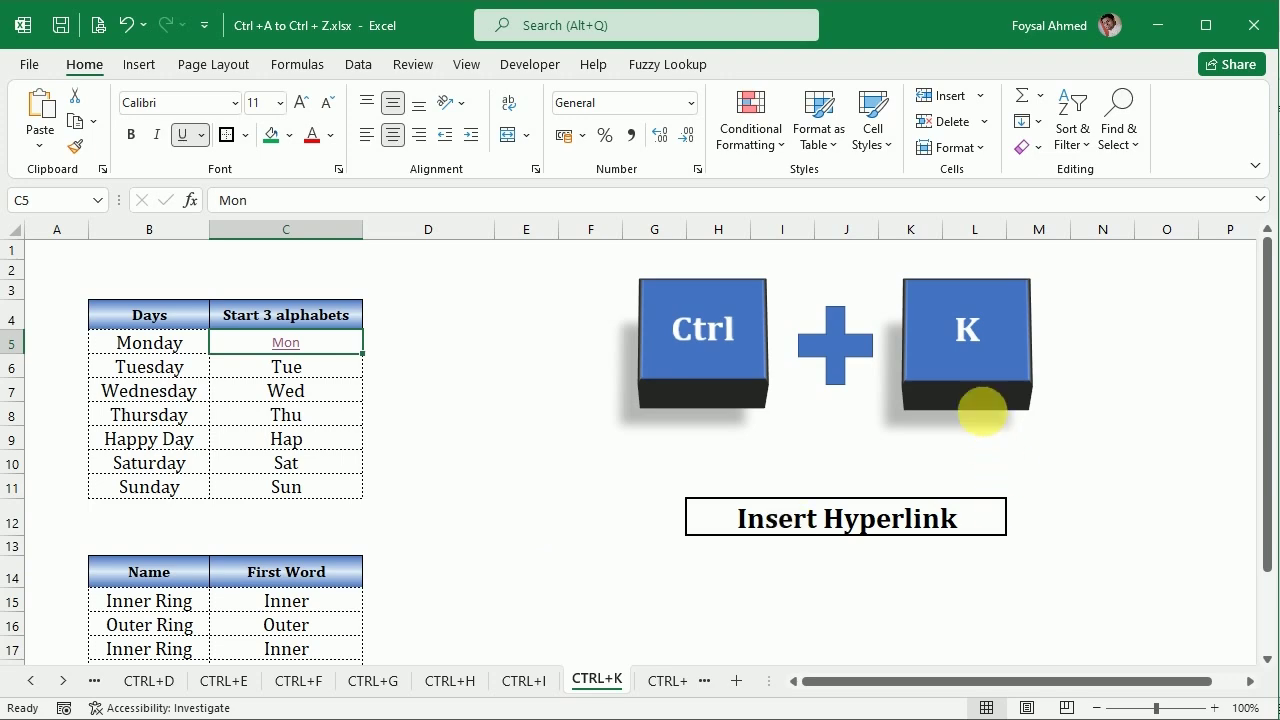
{"action": "mouse_move", "coordinate": [970, 374]}
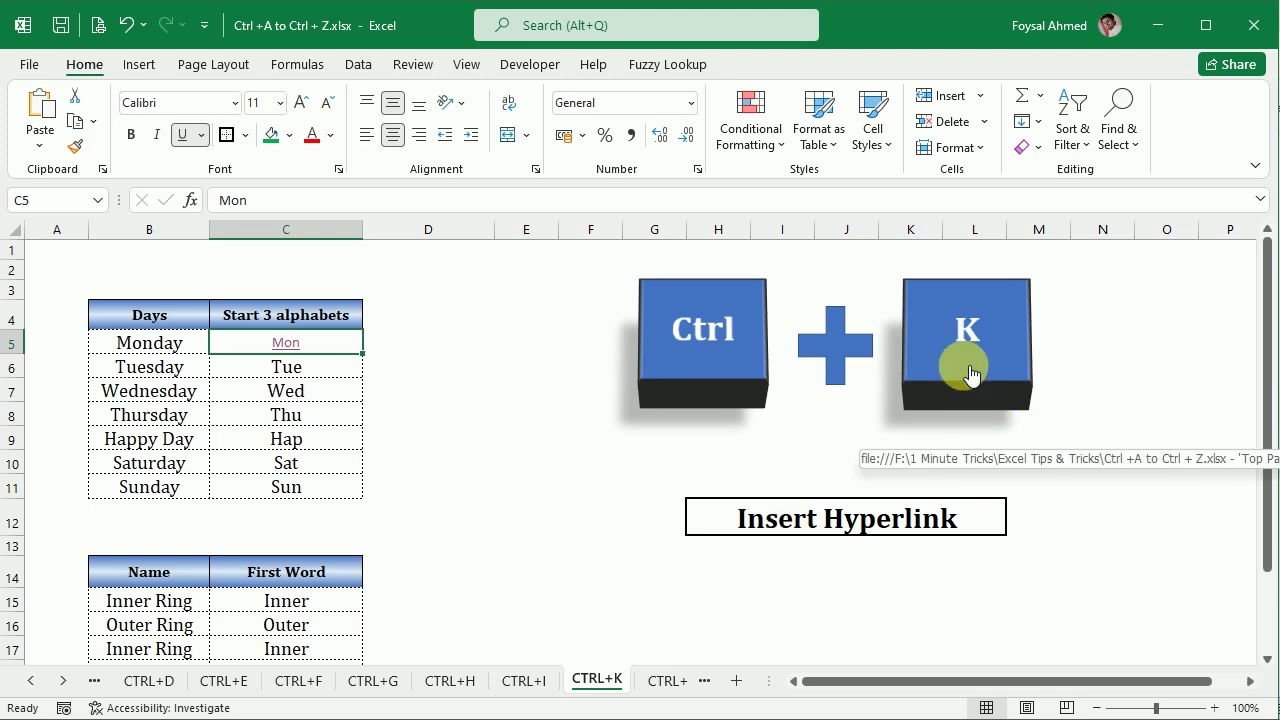
{"action": "left_click", "coordinate": [970, 374]}
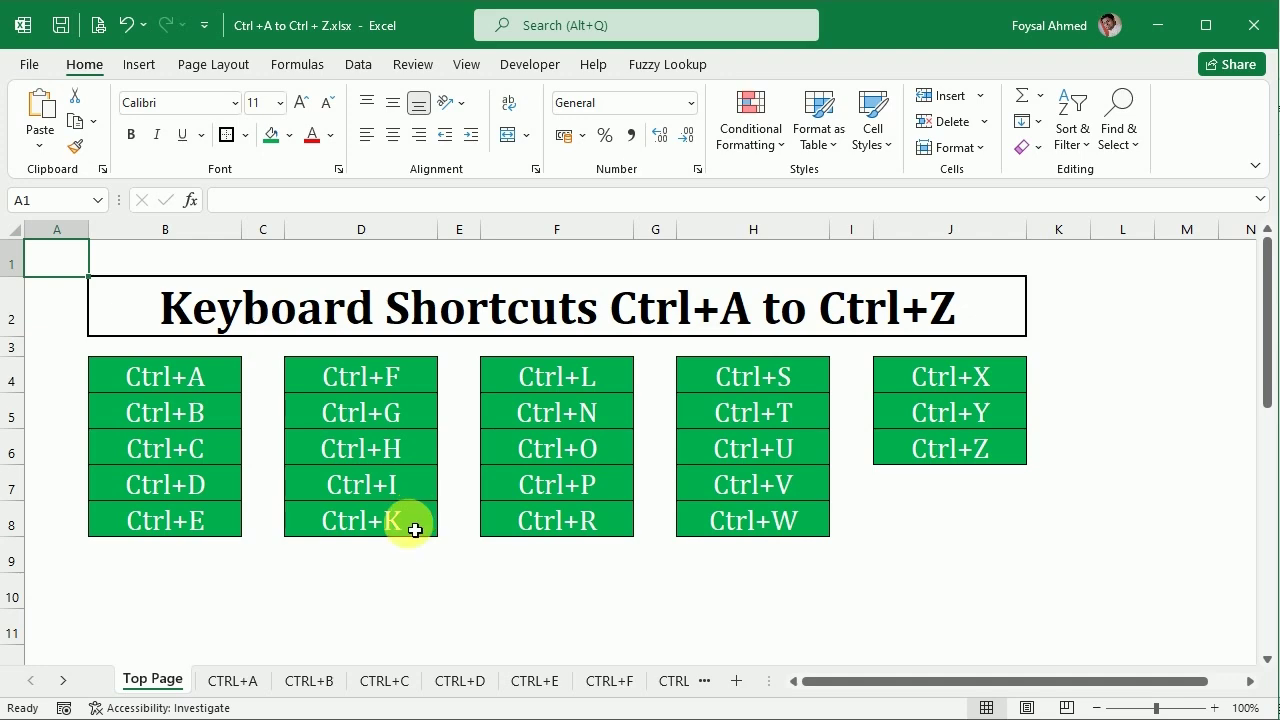
{"action": "left_click", "coordinate": [345, 528]}
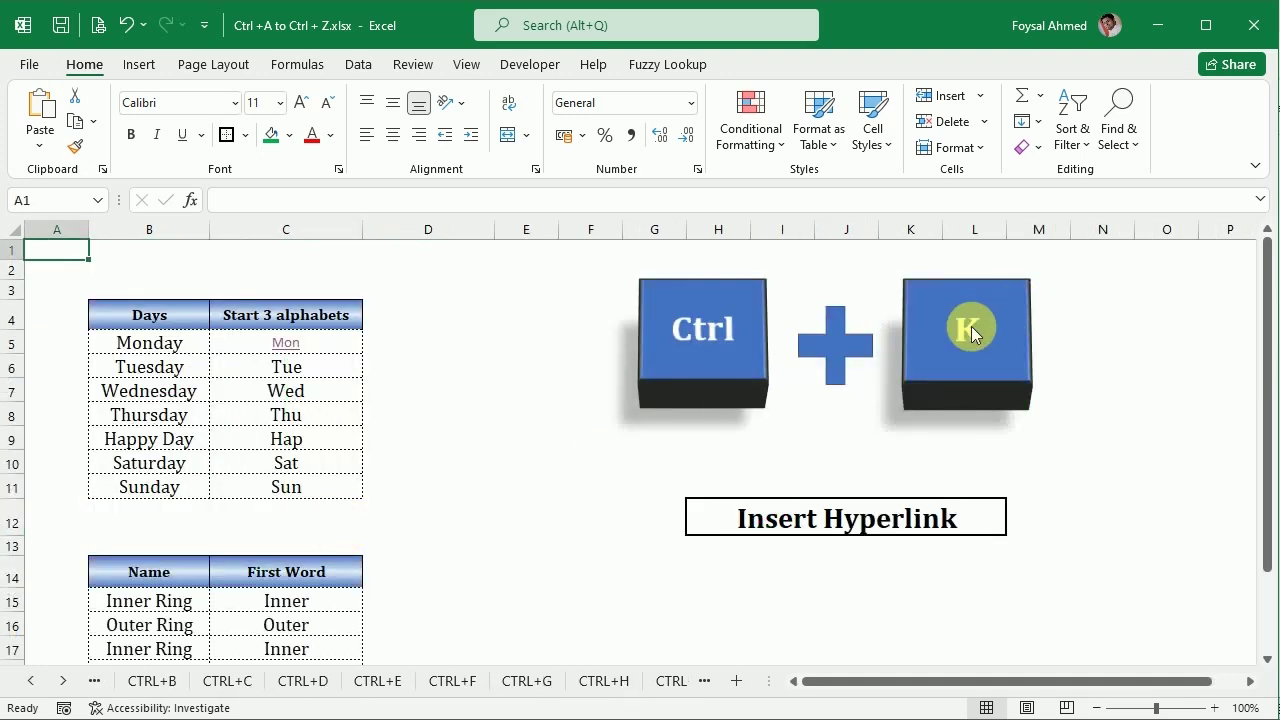
Open the CTRL+L sheet through the Top Page
{"action": "left_click", "coordinate": [971, 326]}
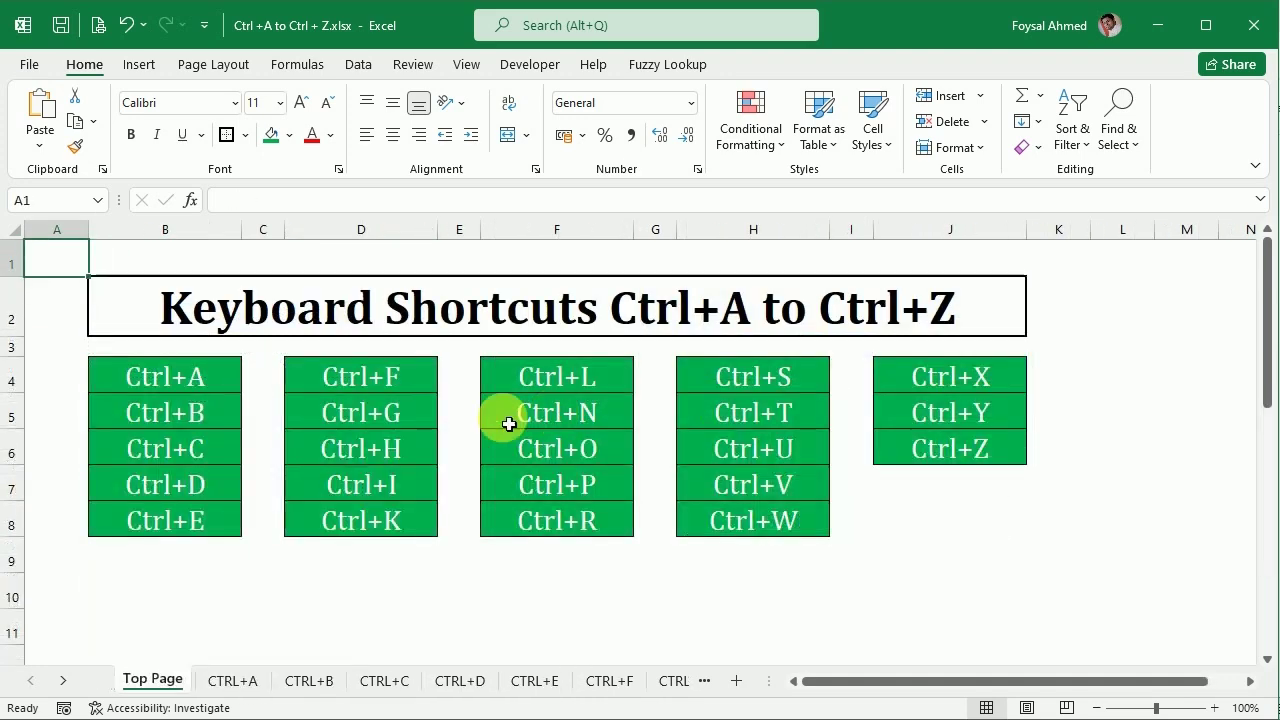
{"action": "left_click", "coordinate": [566, 386]}
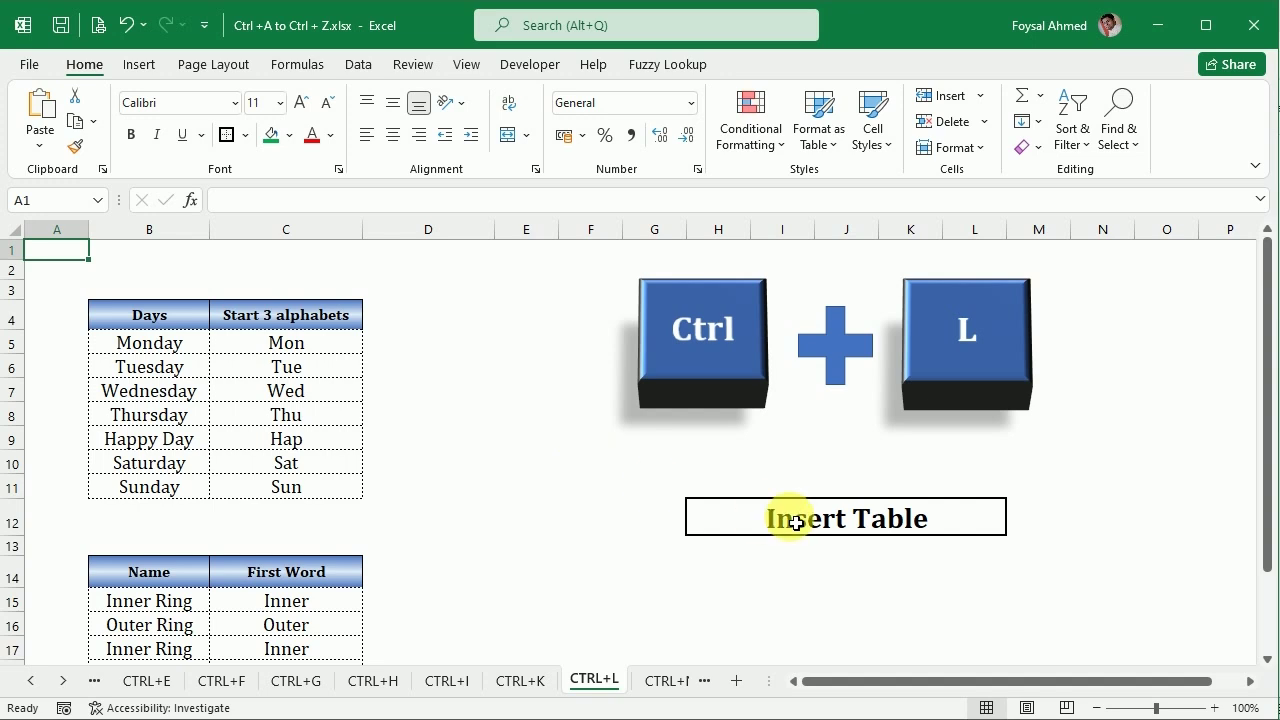
{"action": "left_click_drag", "start_coordinate": [175, 318], "coordinate": [317, 490]}
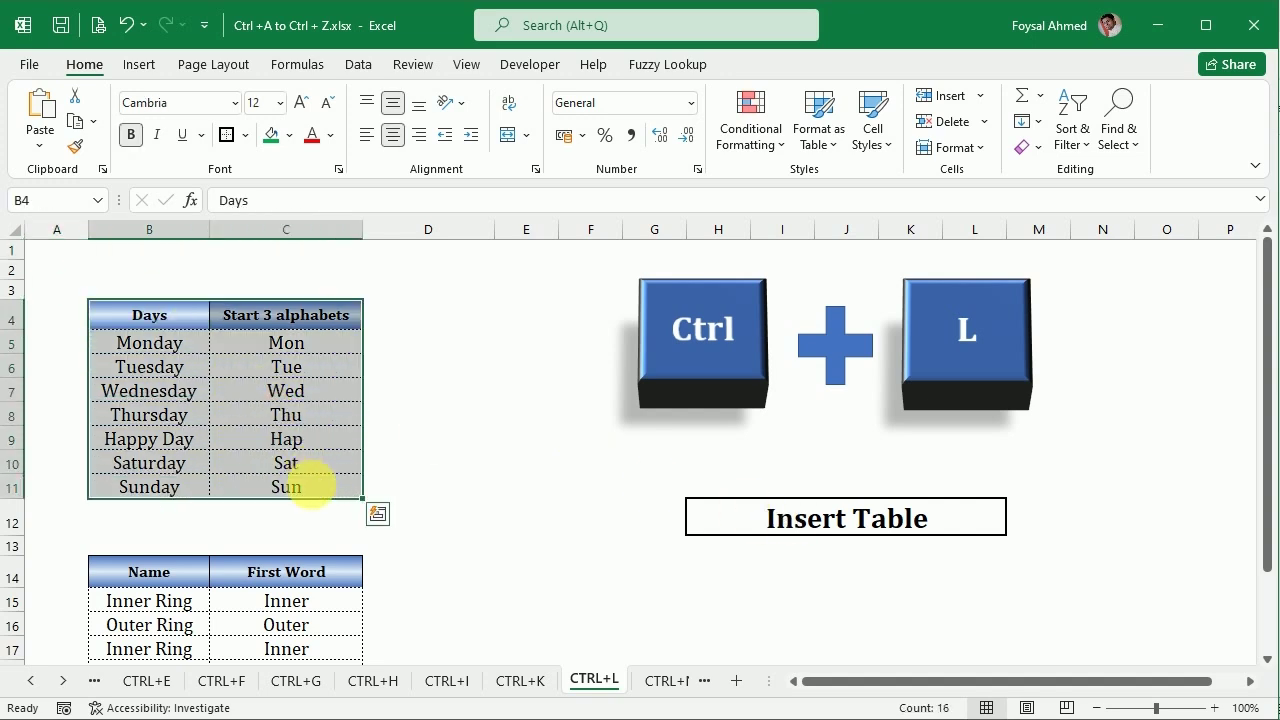
{"action": "key", "text": "ctrl+l"}
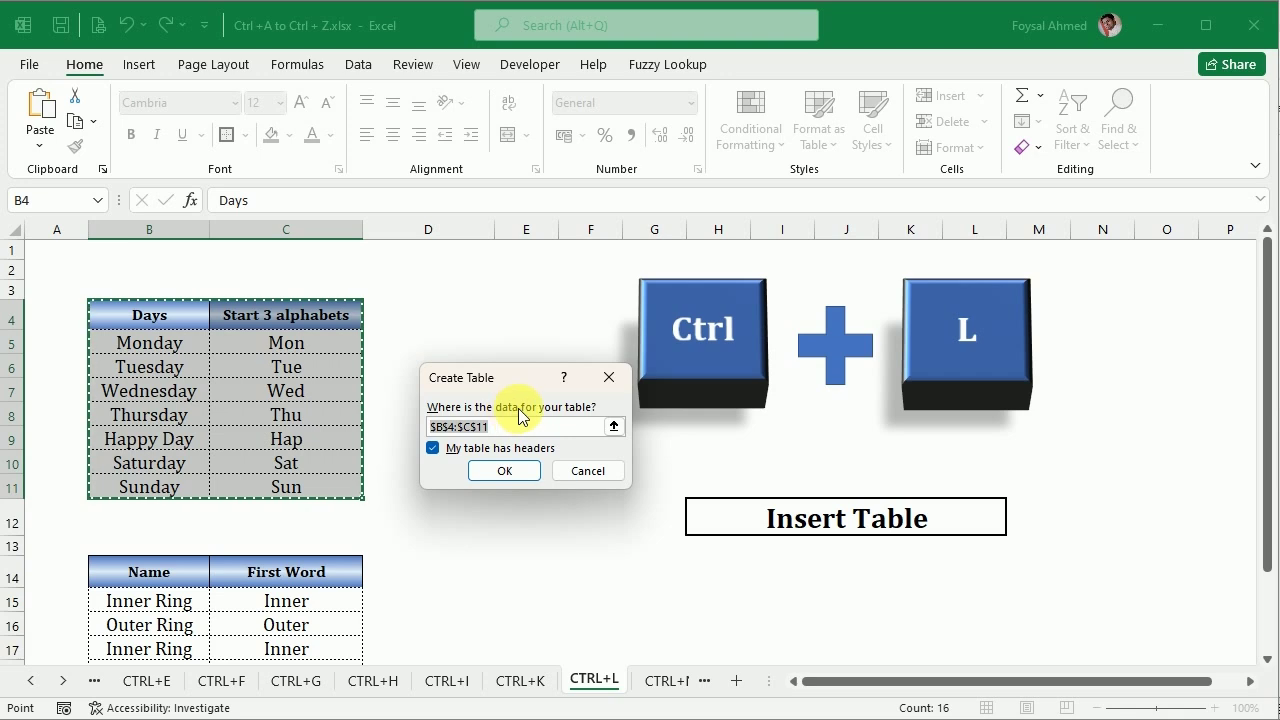
{"action": "left_click", "coordinate": [605, 383]}
Convert the Name and First Word range B14:C21 into a table with headers
{"action": "scroll", "coordinate": [366, 486], "scroll_direction": "down", "scroll_amount": 3}
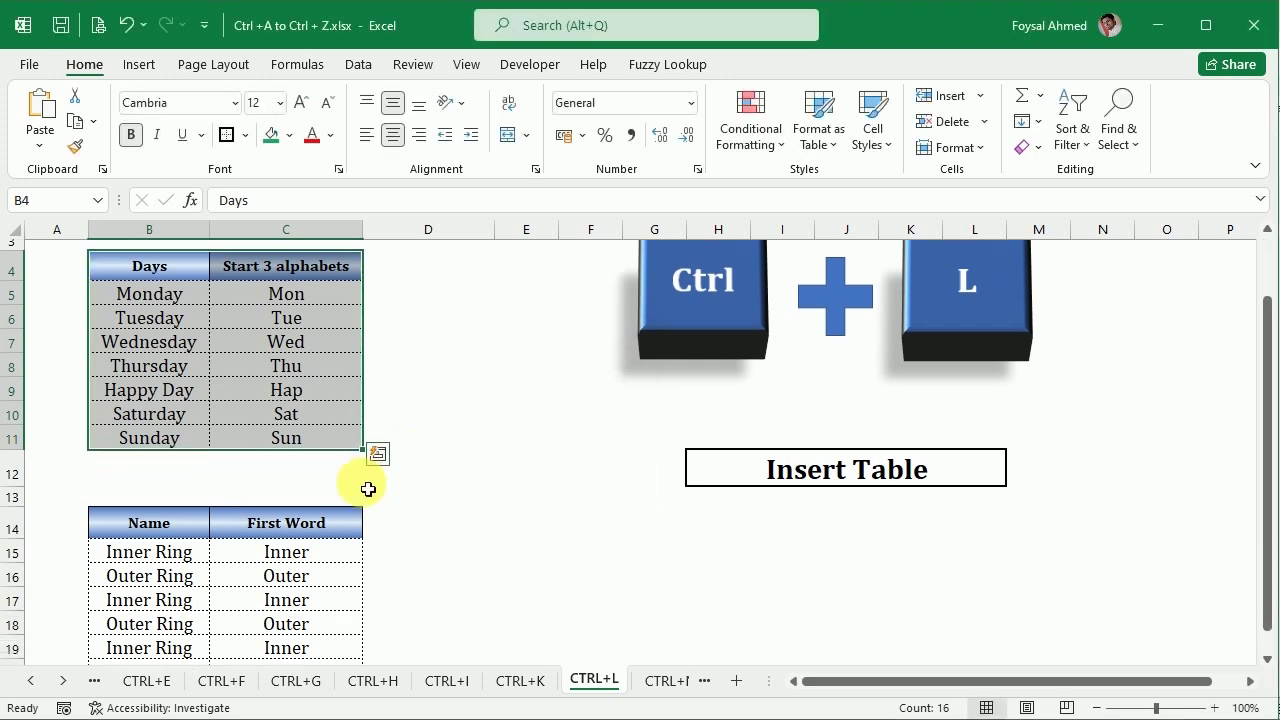
{"action": "left_click", "coordinate": [115, 515]}
{"action": "left_click_drag", "start_coordinate": [247, 554], "coordinate": [295, 641]}
{"action": "key", "text": "ctrl+l"}
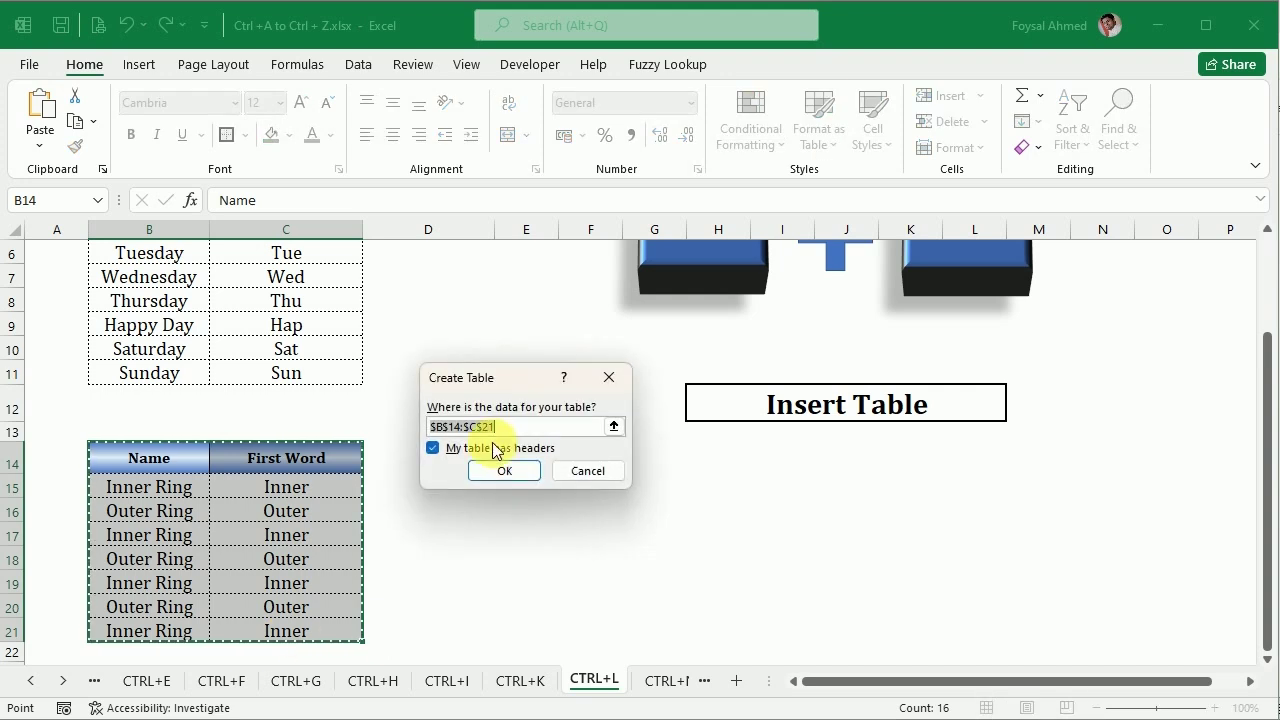
{"action": "left_click", "coordinate": [510, 470]}
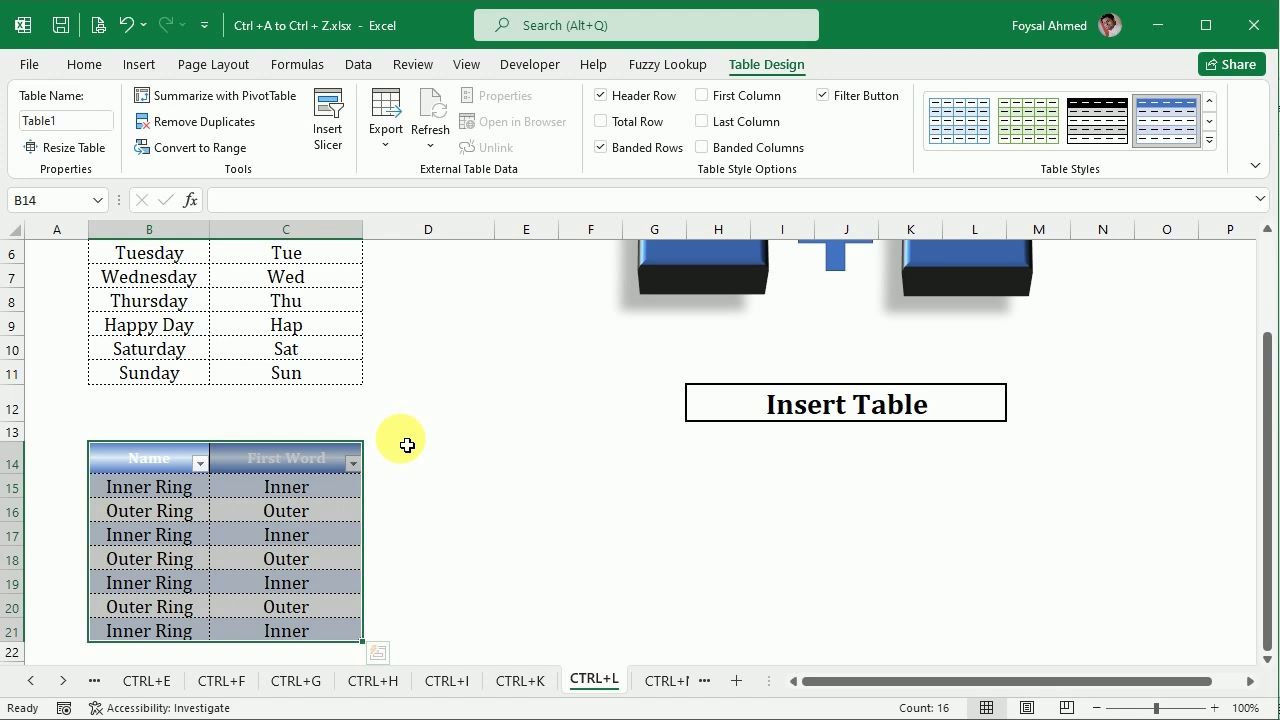
{"action": "scroll", "coordinate": [407, 445], "scroll_direction": "up", "scroll_amount": 2}
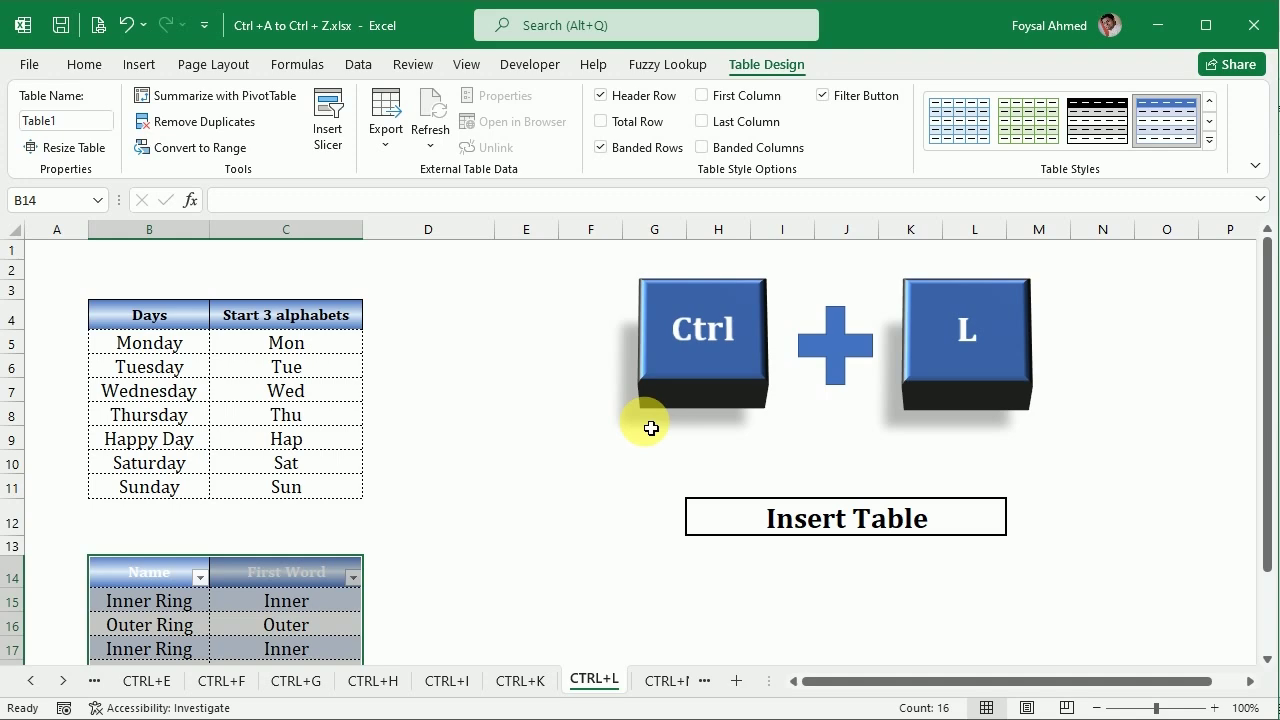
Open the CTRL+N sheet through the Top Page and create a new blank workbook, returning to the practice workbook
{"action": "left_click", "coordinate": [1000, 371]}
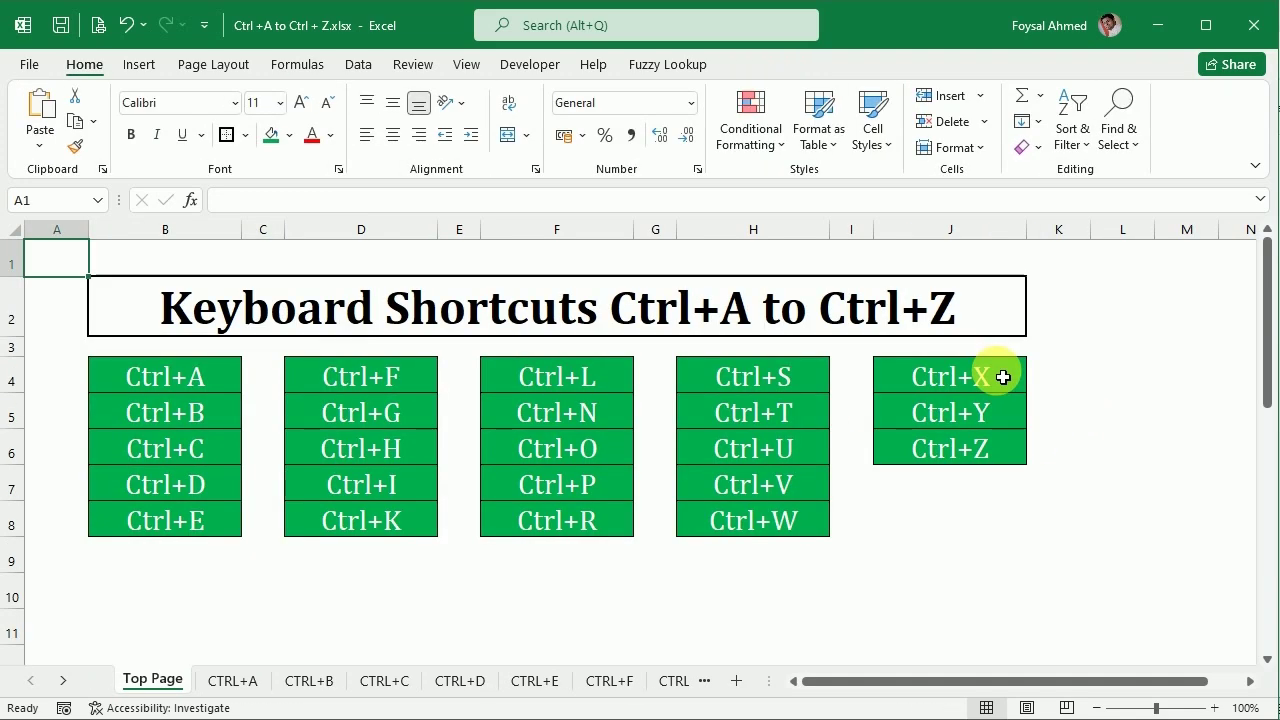
{"action": "left_click", "coordinate": [580, 416]}
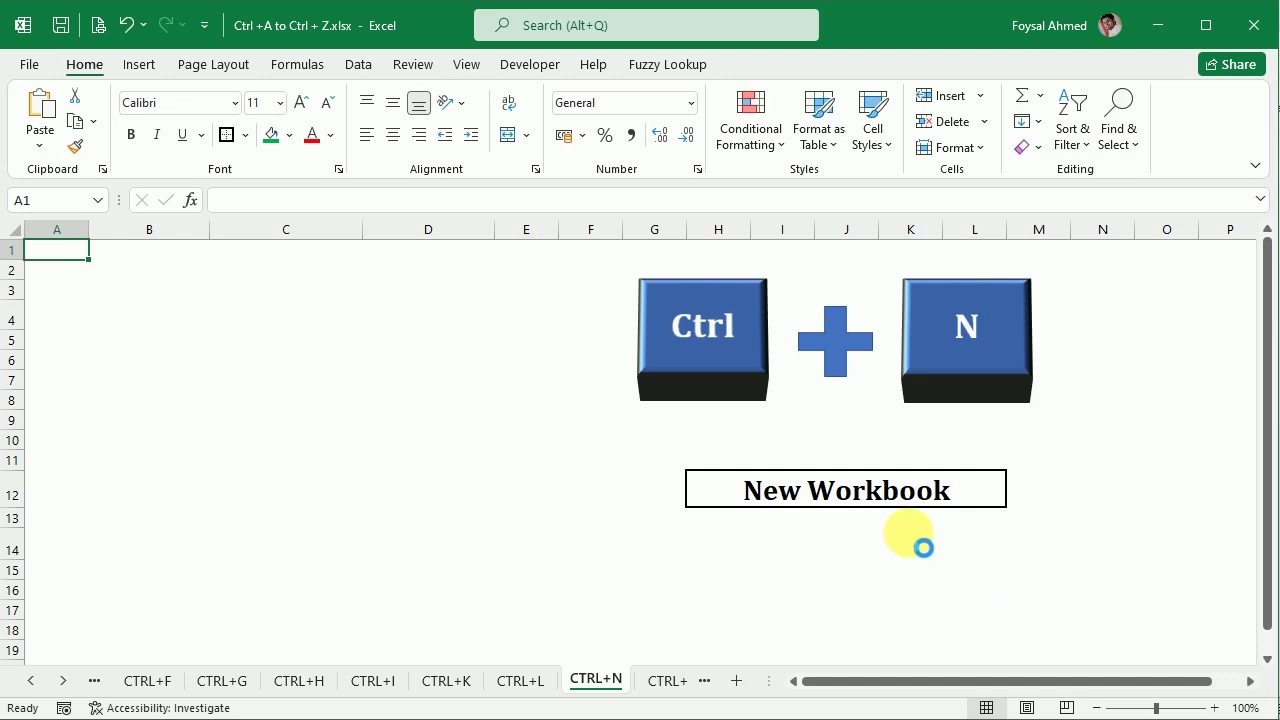
{"action": "key", "text": "ctrl+n"}
{"action": "left_click", "coordinate": [1185, 14]}
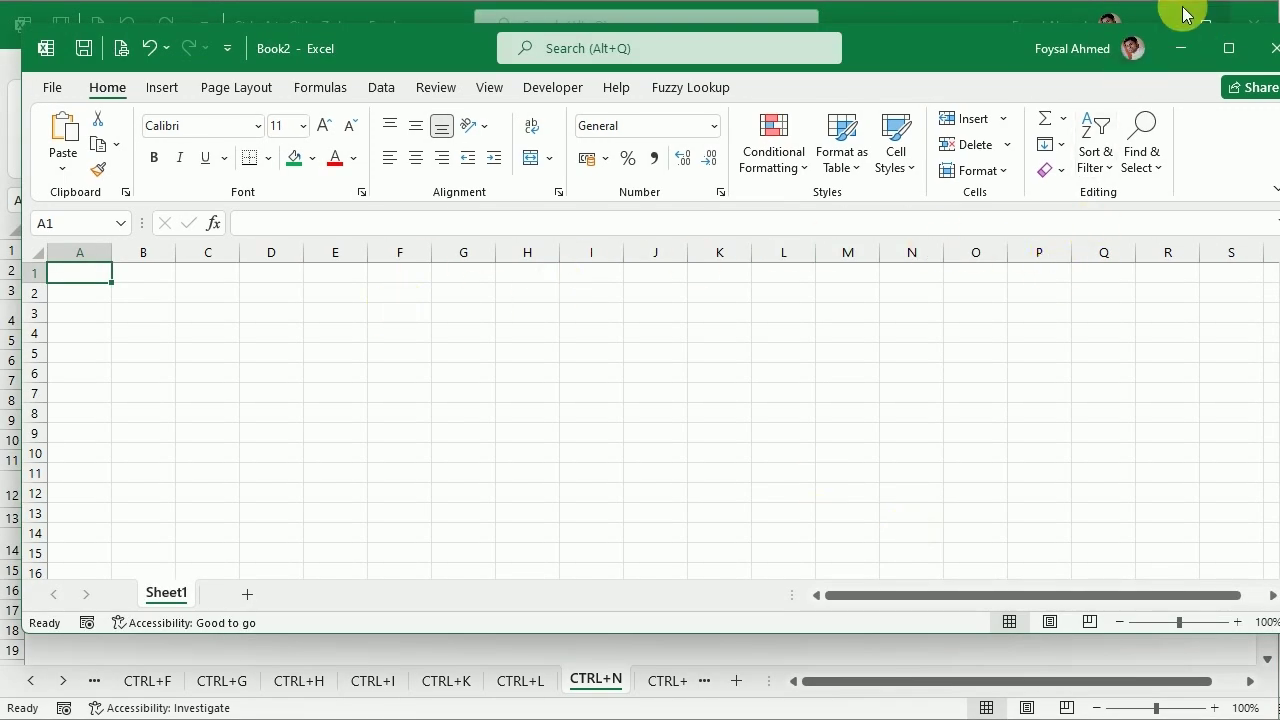
{"action": "left_click", "coordinate": [1230, 52]}
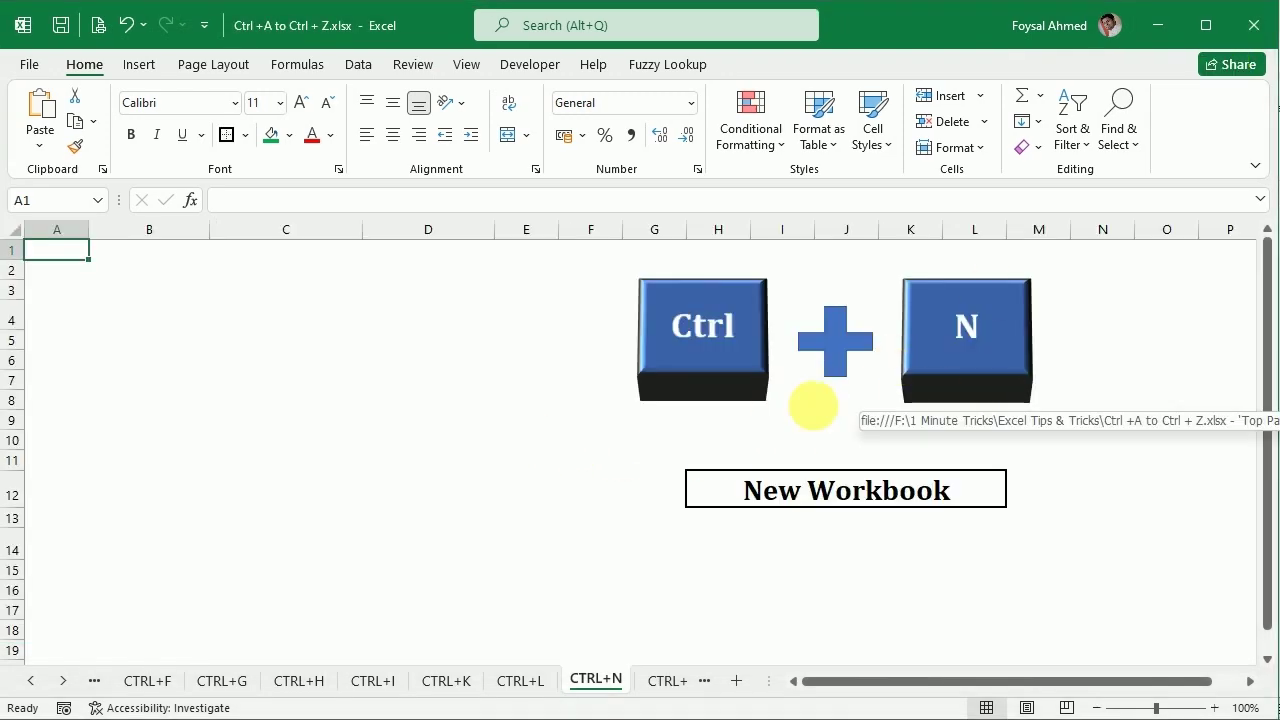
Open the CTRL+O sheet through the Top Page and view the page for opening recent workbooks, returning to the sheet
{"action": "left_click", "coordinate": [943, 362]}
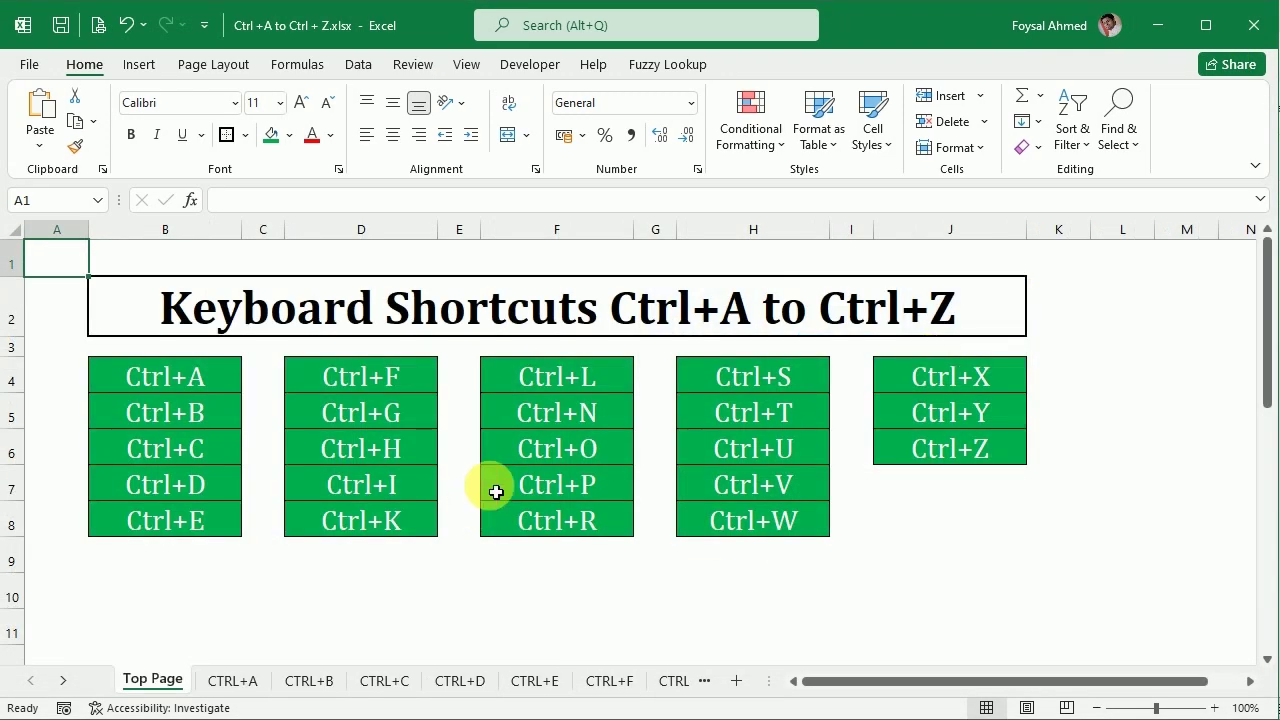
{"action": "left_click", "coordinate": [549, 449]}
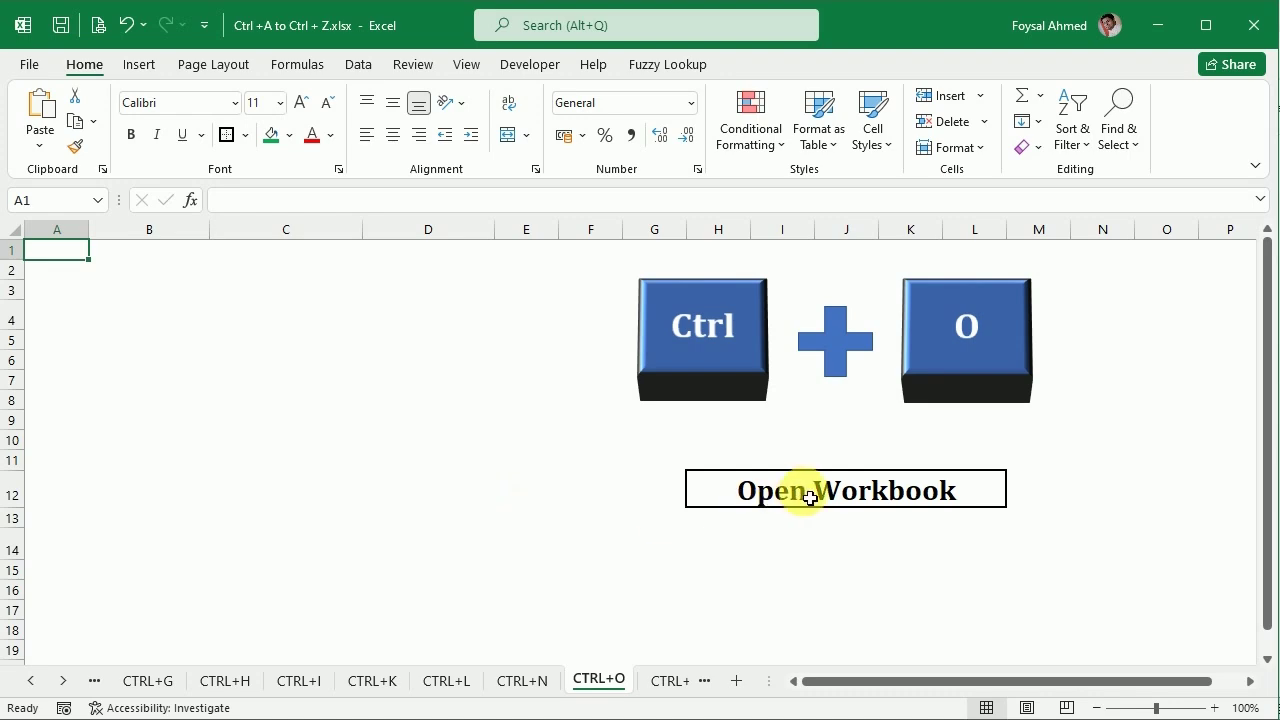
{"action": "key", "text": "ctrl+o"}
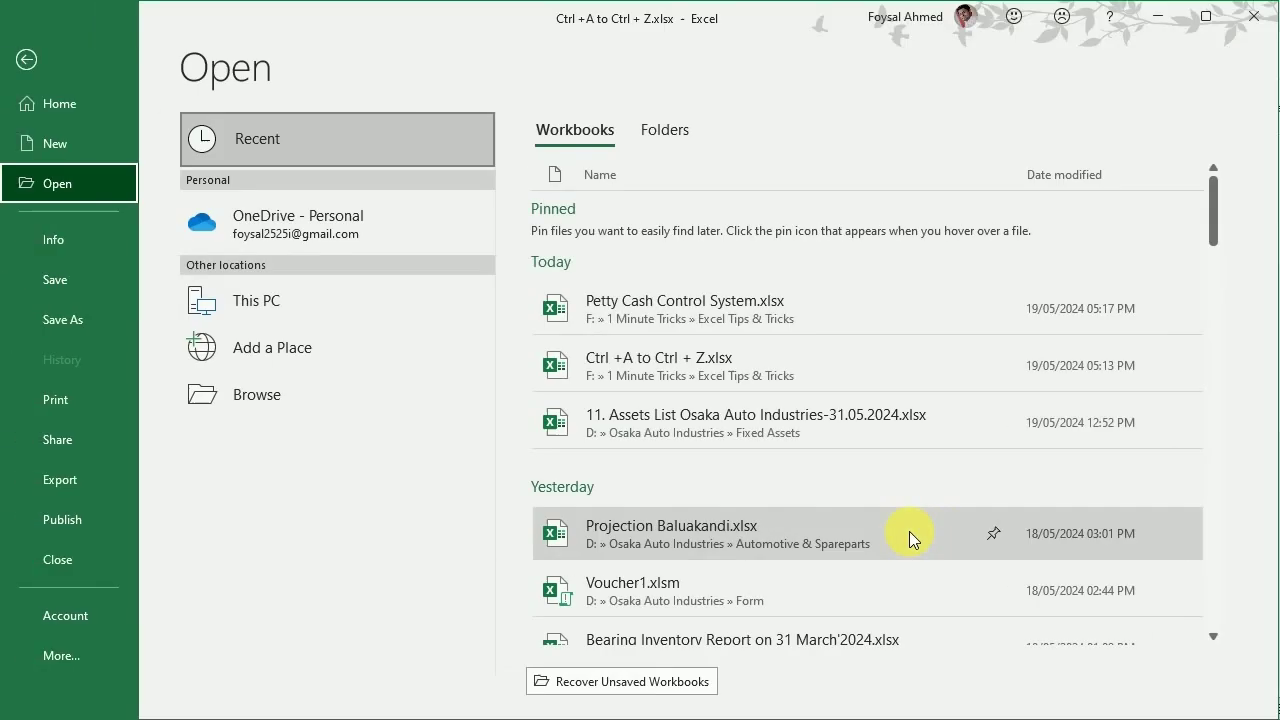
{"action": "left_click", "coordinate": [62, 185]}
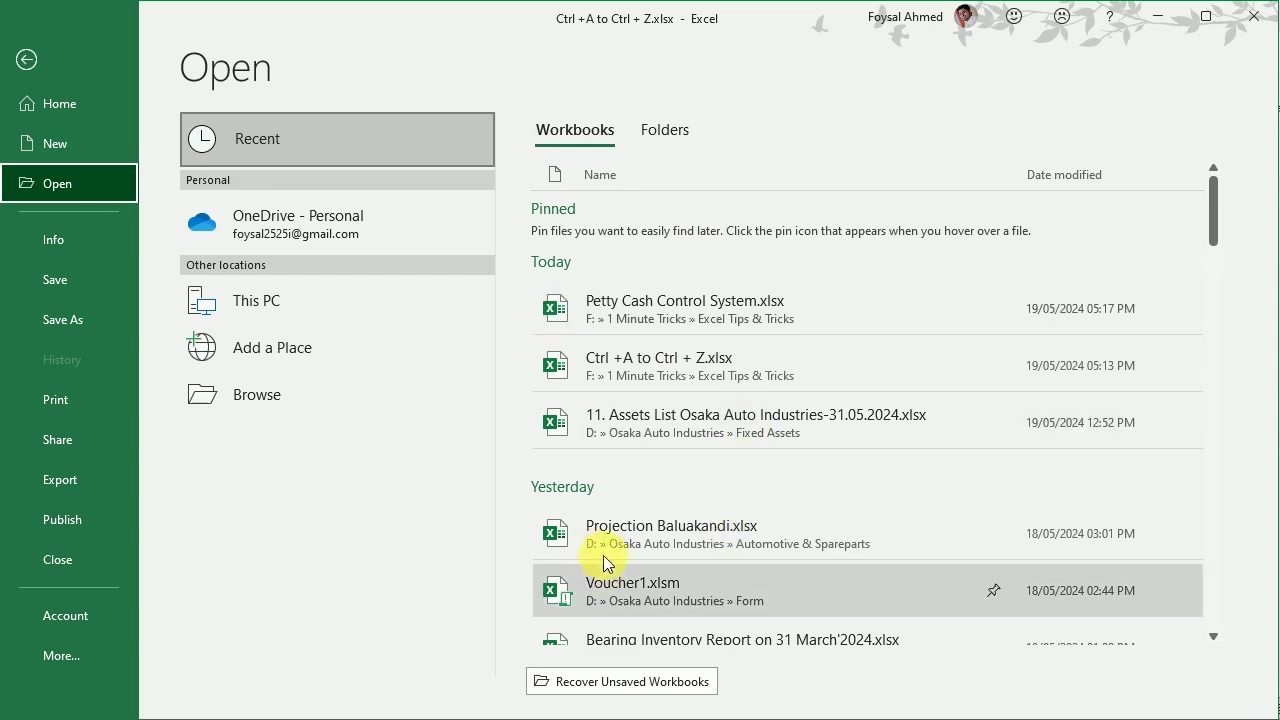
{"action": "left_click", "coordinate": [28, 60]}
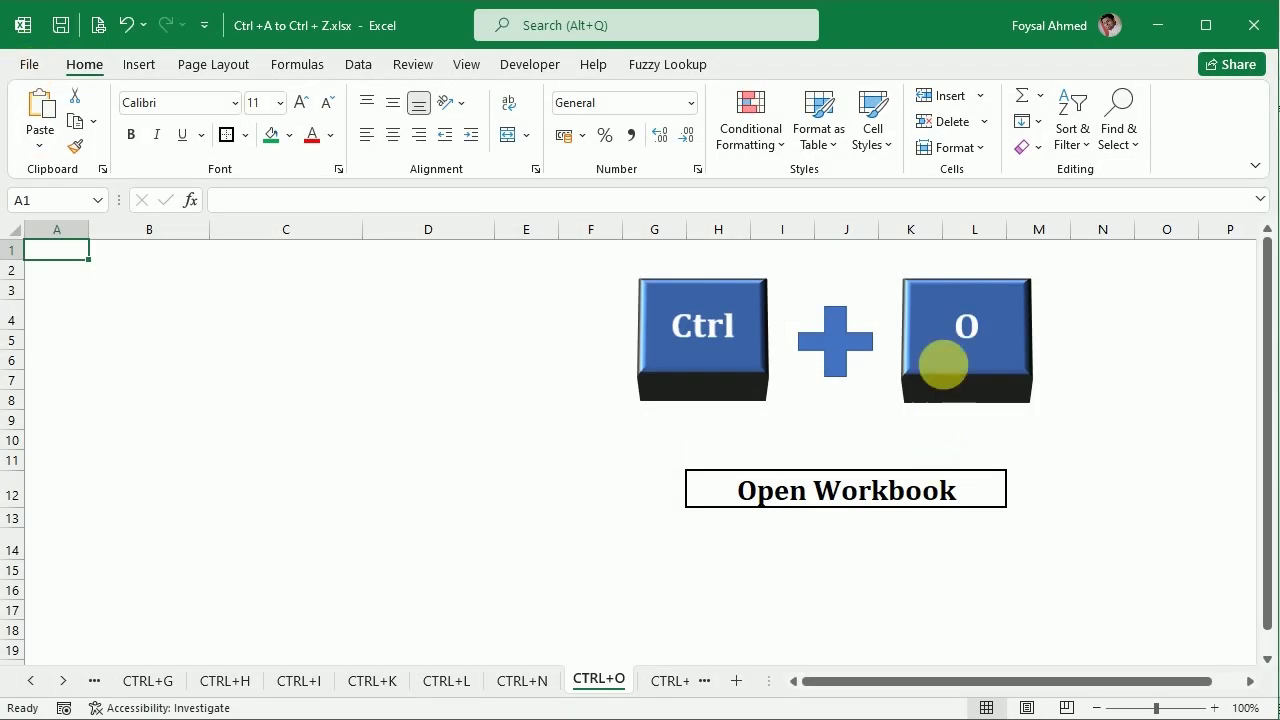
Open the CTRL+P sheet through the Top Page and view its print settings and preview, returning without printing
{"action": "left_click", "coordinate": [962, 340]}
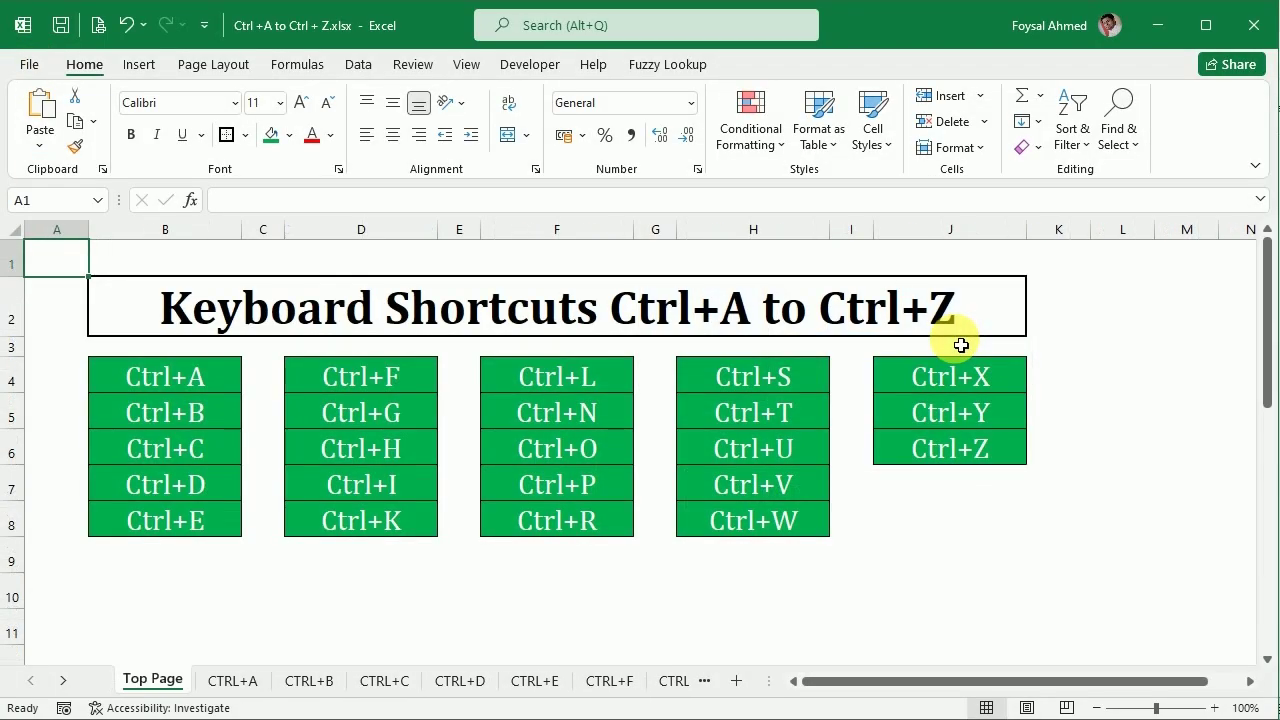
{"action": "left_click", "coordinate": [580, 486]}
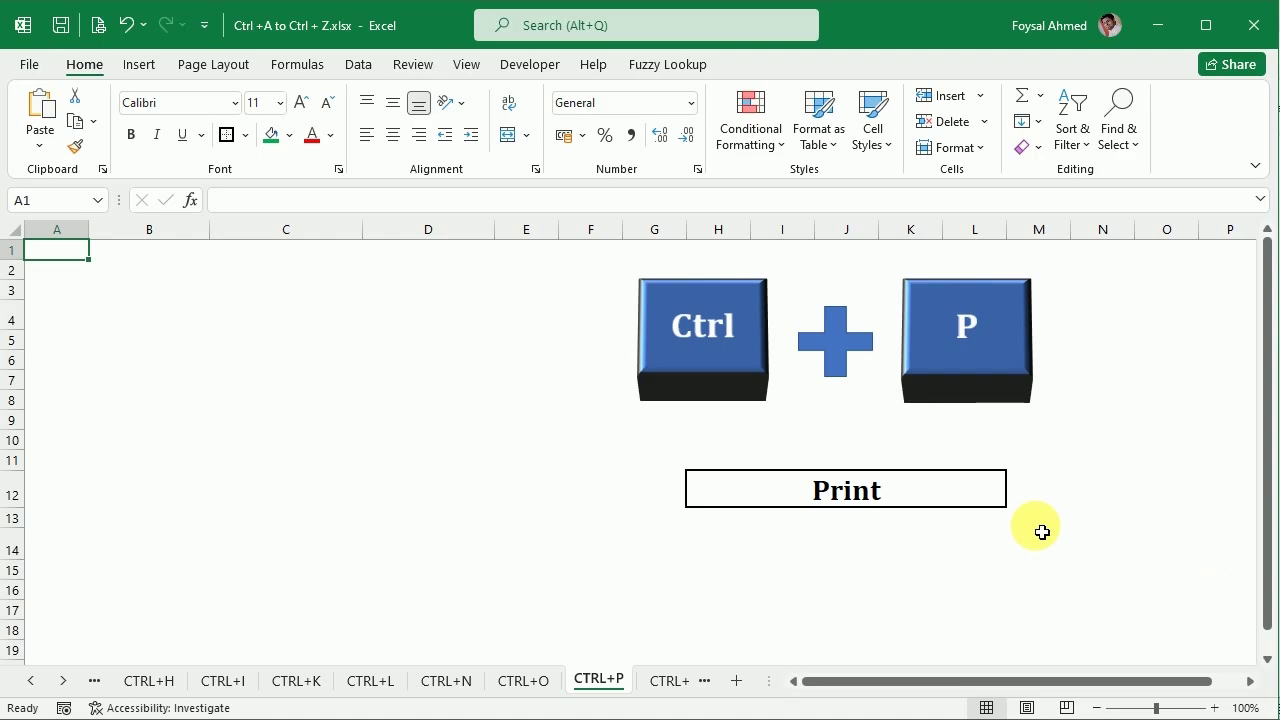
{"action": "key", "text": "ctrl+p"}
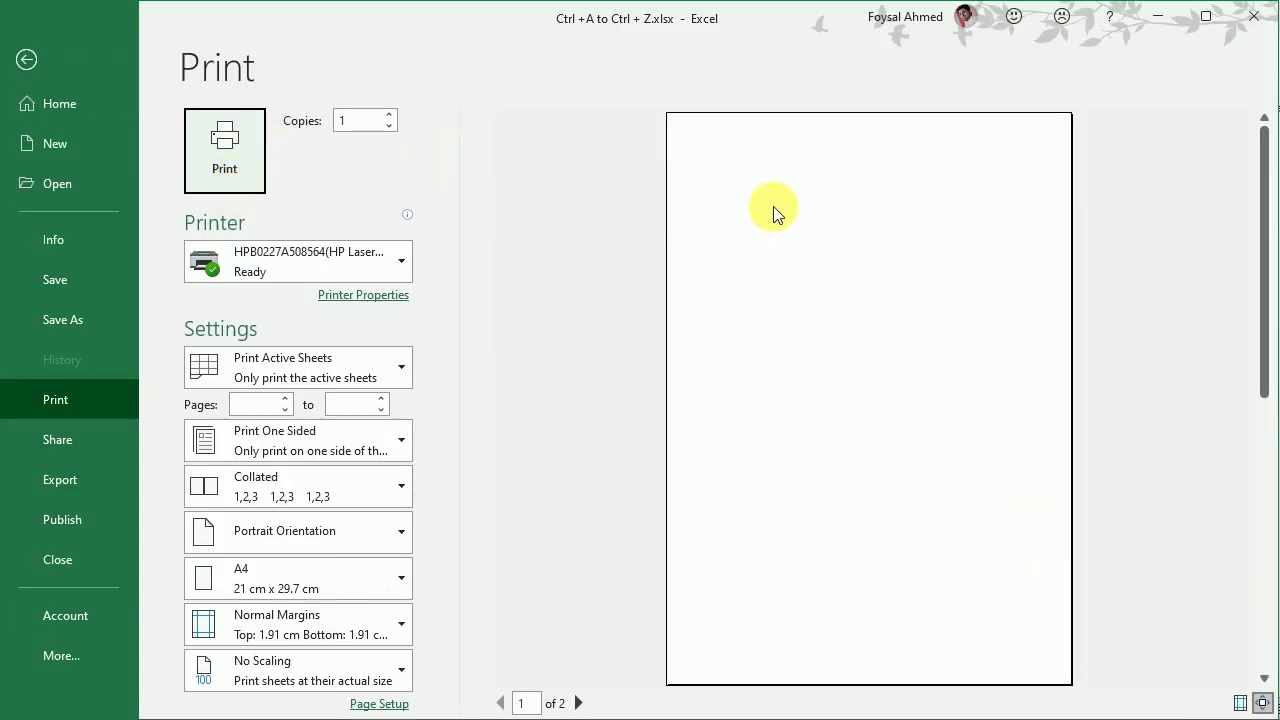
{"action": "left_click", "coordinate": [25, 60]}
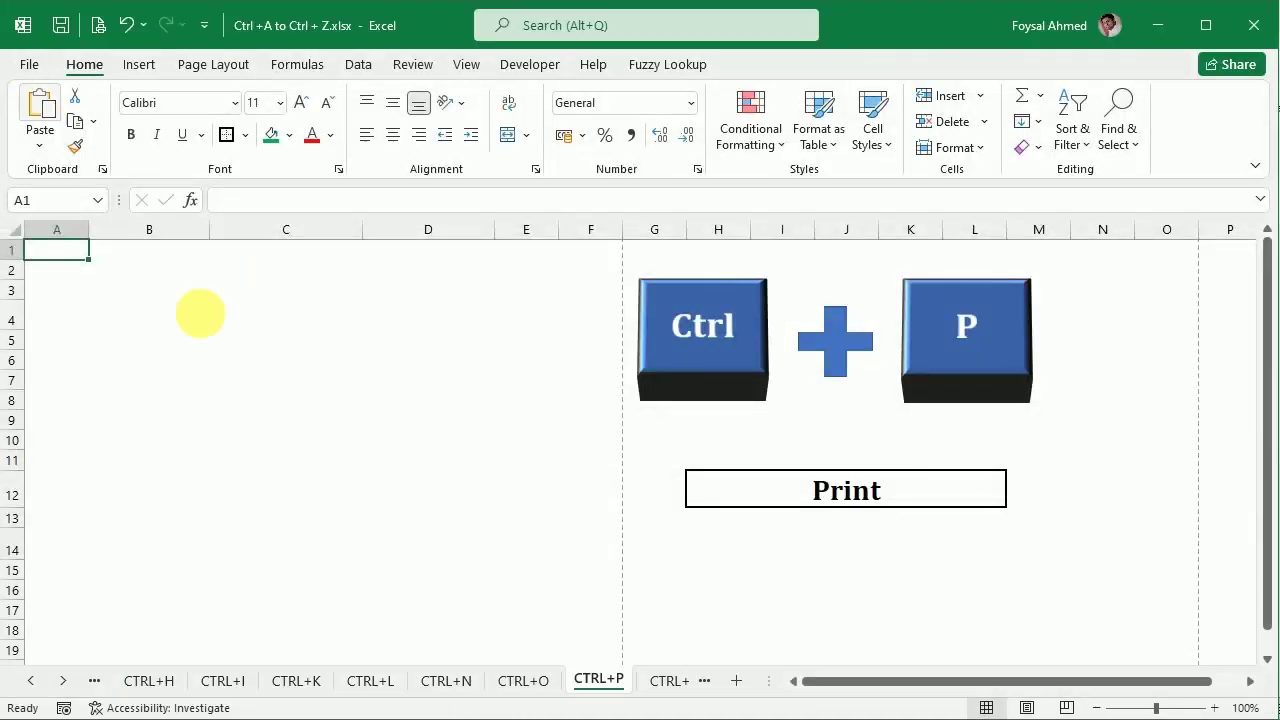
Open the CTRL+R sheet through the Top Page and total the January values B5:B8 in B9 with AutoSum
{"action": "left_click", "coordinate": [950, 360]}
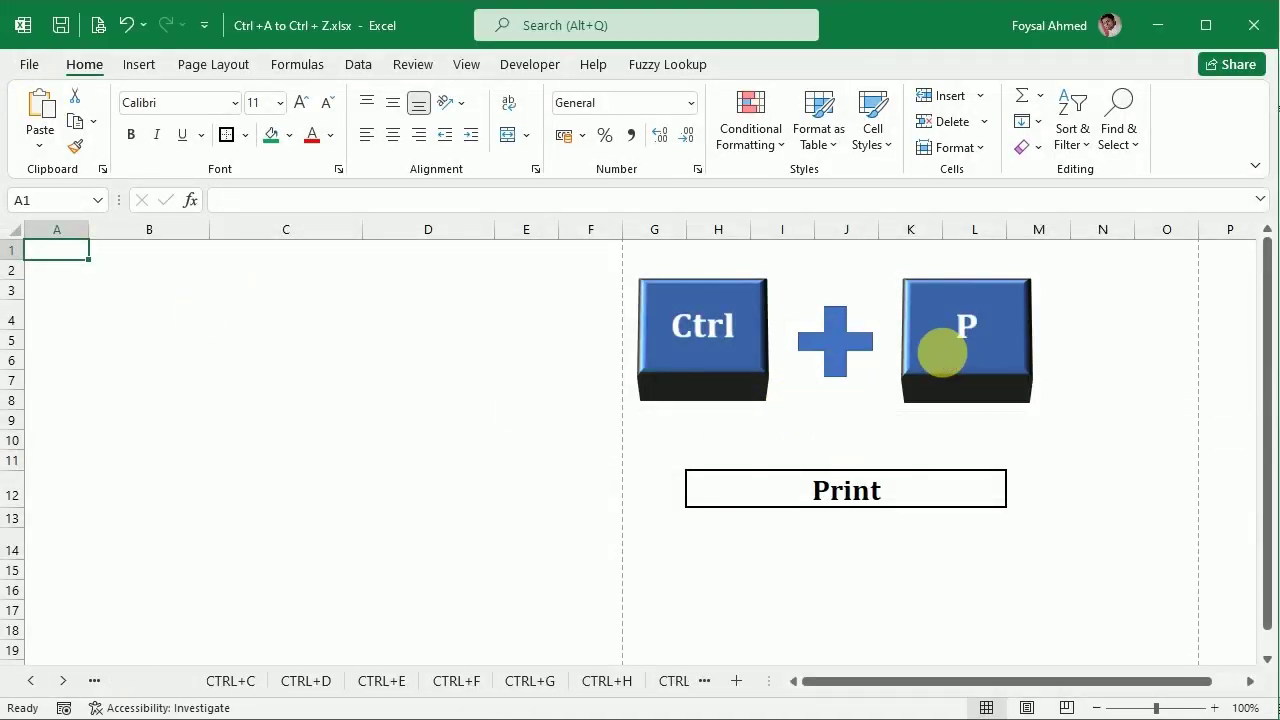
{"action": "left_click", "coordinate": [585, 527]}
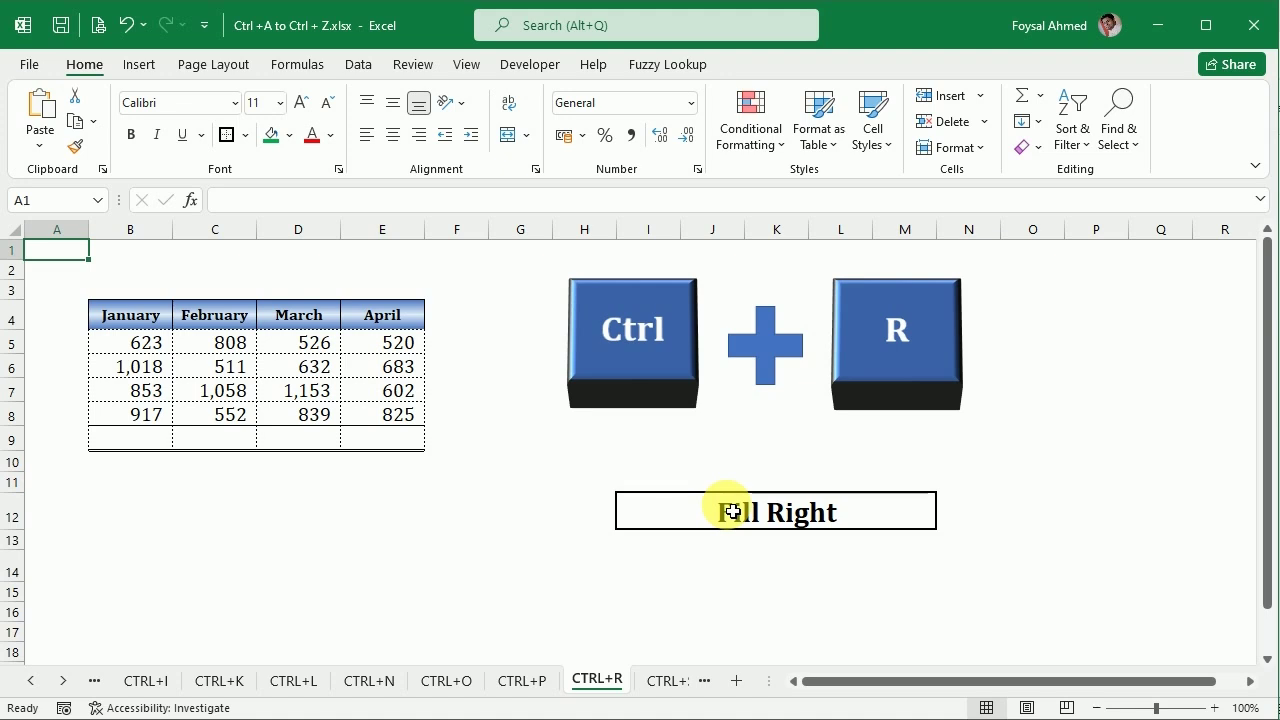
{"action": "left_click_drag", "start_coordinate": [139, 345], "coordinate": [142, 441]}
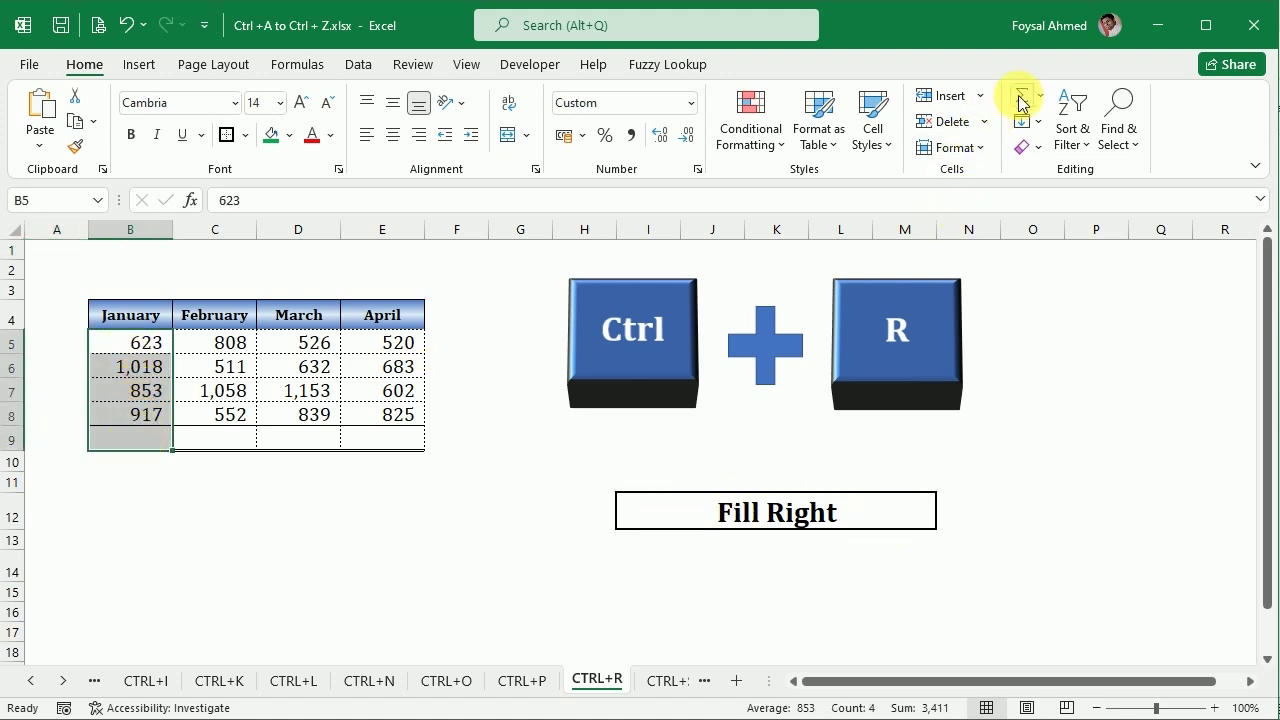
{"action": "left_click", "coordinate": [283, 568]}
Fill the SUM formula from B9 right through E9 and check the copied formulas in C9 and E9
{"action": "left_click_drag", "start_coordinate": [160, 440], "coordinate": [370, 440]}
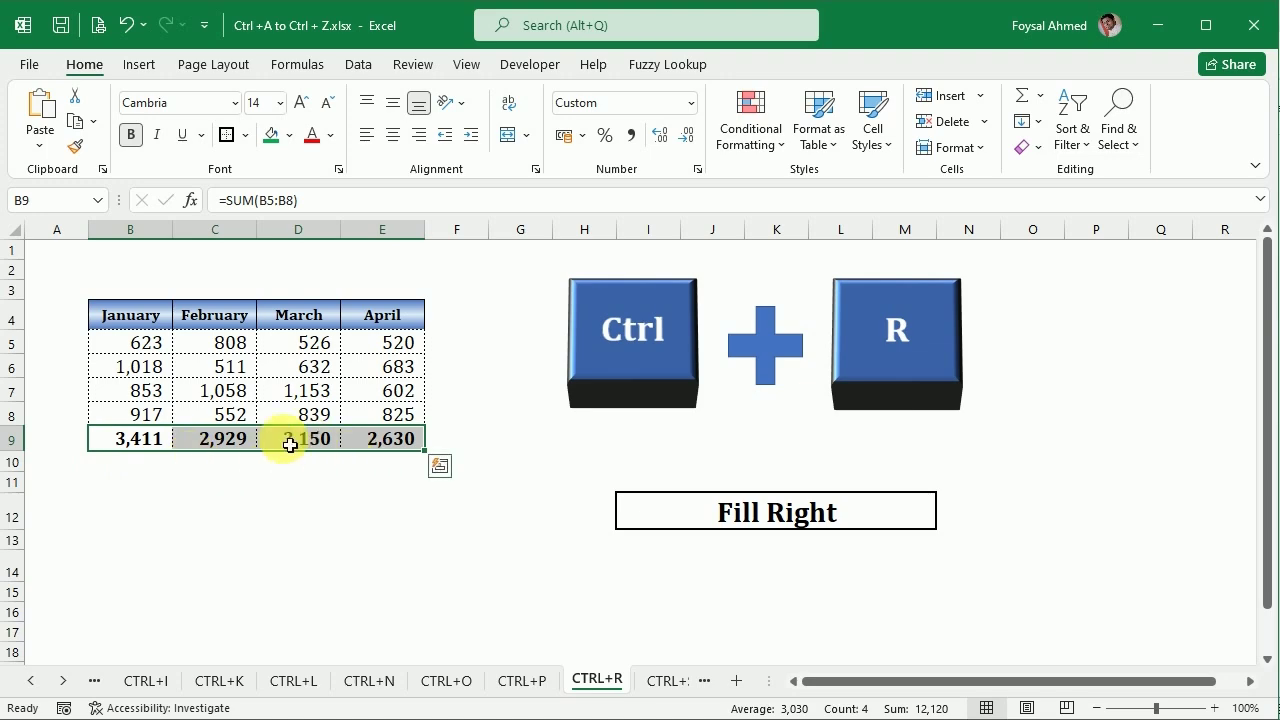
{"action": "left_click", "coordinate": [223, 436]}
{"action": "double_click", "coordinate": [223, 438]}
{"action": "key", "text": "Return"}
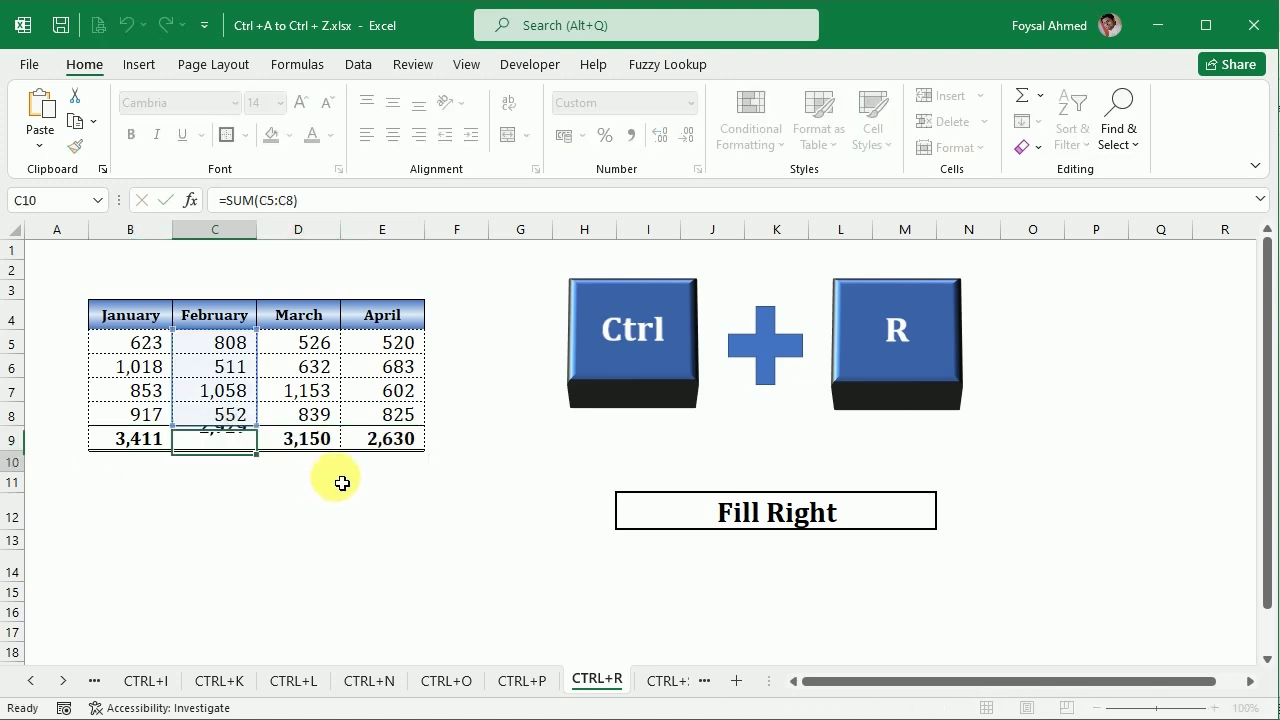
{"action": "left_click", "coordinate": [380, 440]}
{"action": "double_click", "coordinate": [380, 440]}
{"action": "key", "text": "Return"}
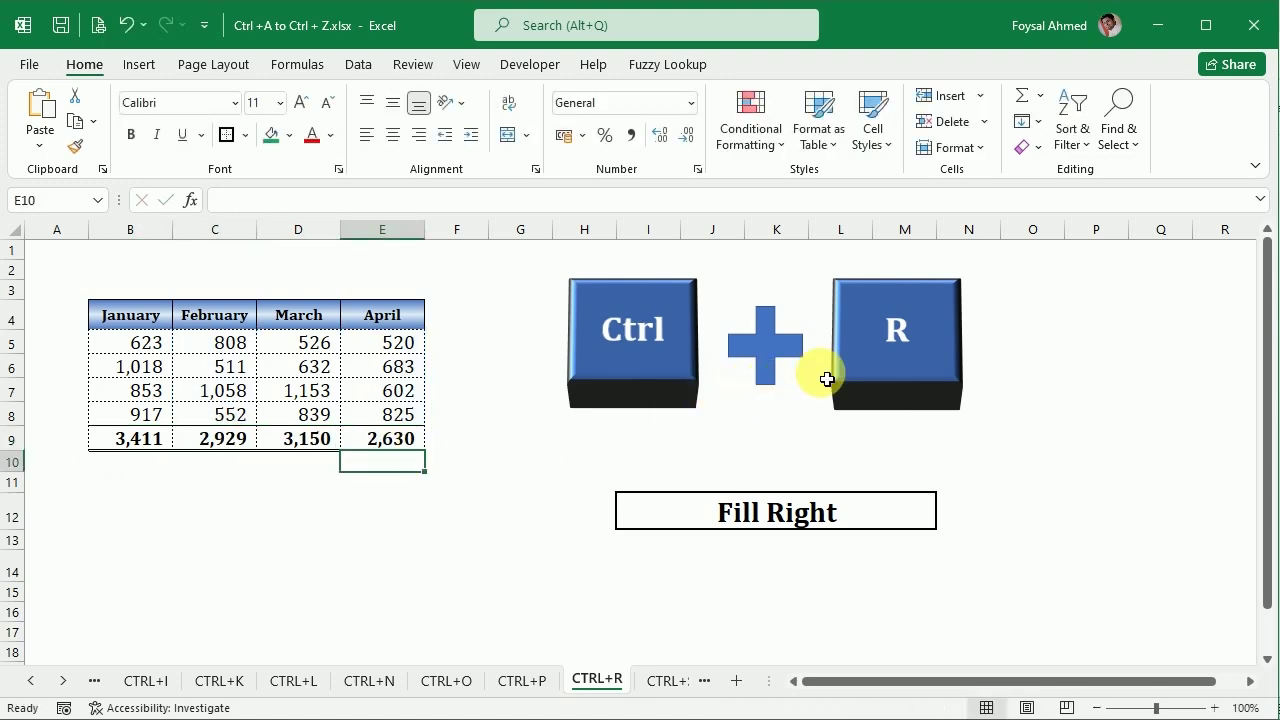
Open the CTRL+S sheet through the Top Page and save the workbook
{"action": "left_click", "coordinate": [884, 378]}
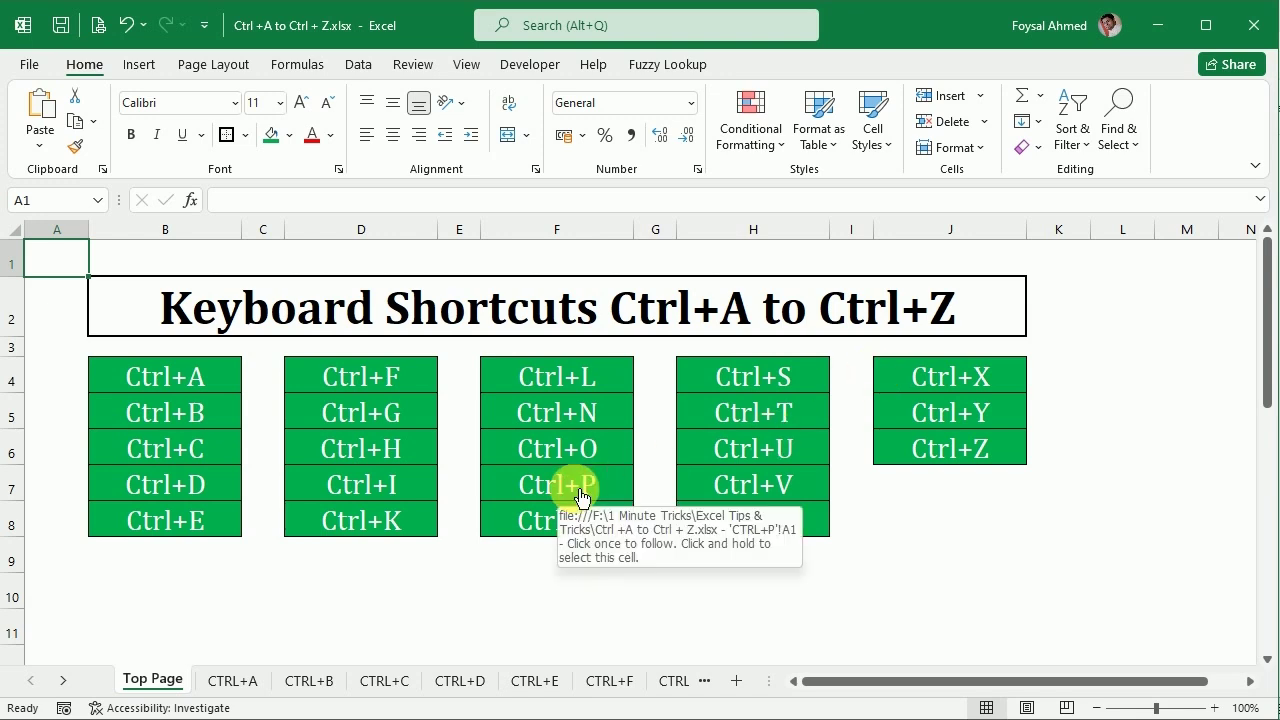
{"action": "left_click", "coordinate": [750, 376]}
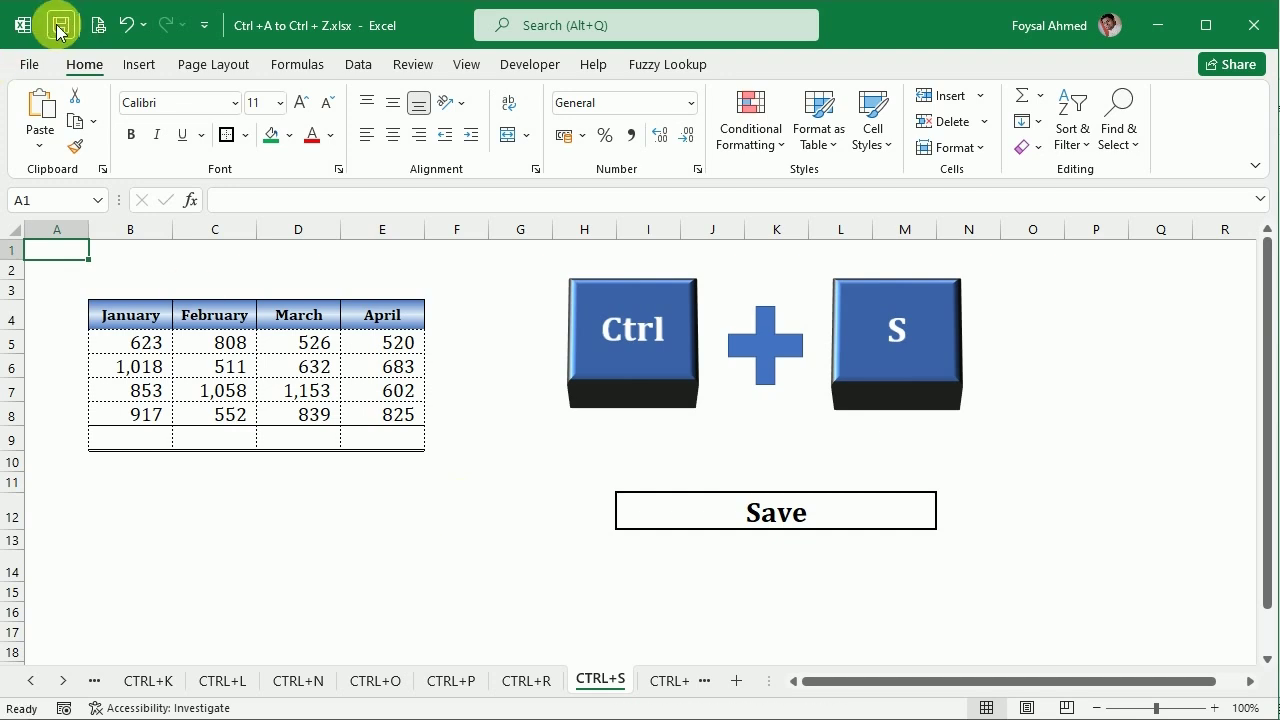
{"action": "left_click", "coordinate": [25, 65]}
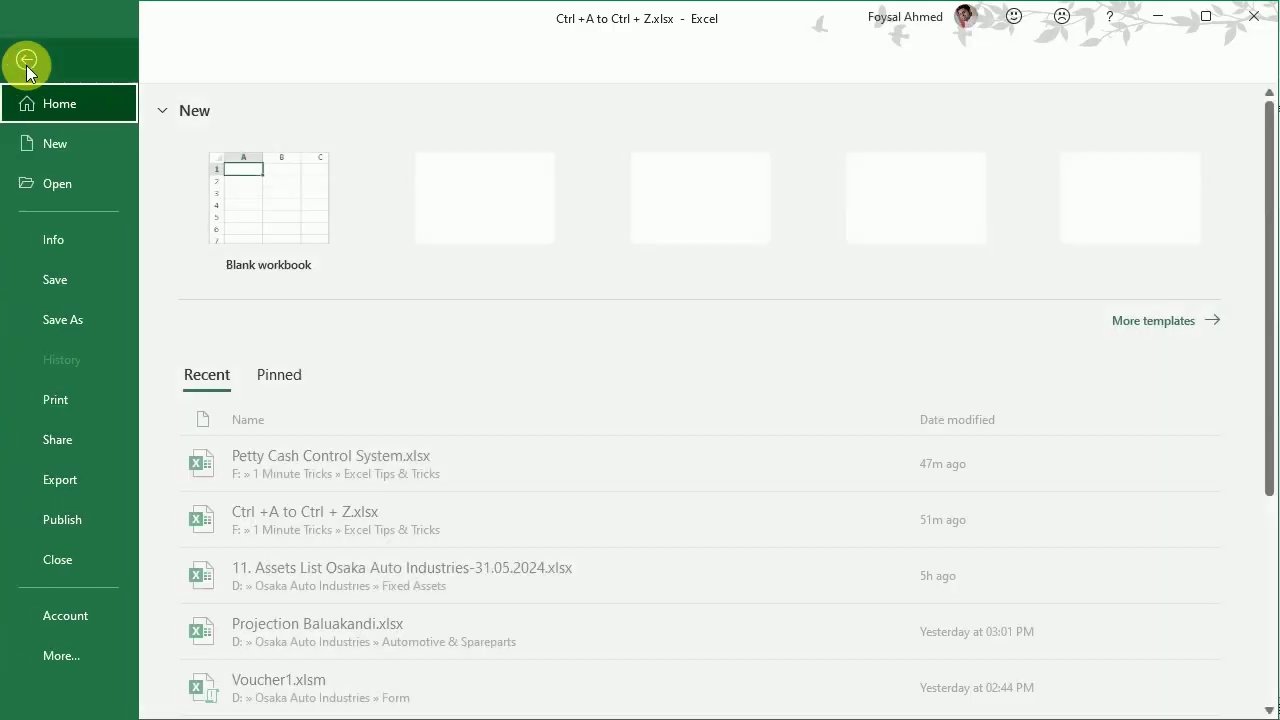
{"action": "left_click", "coordinate": [45, 284]}
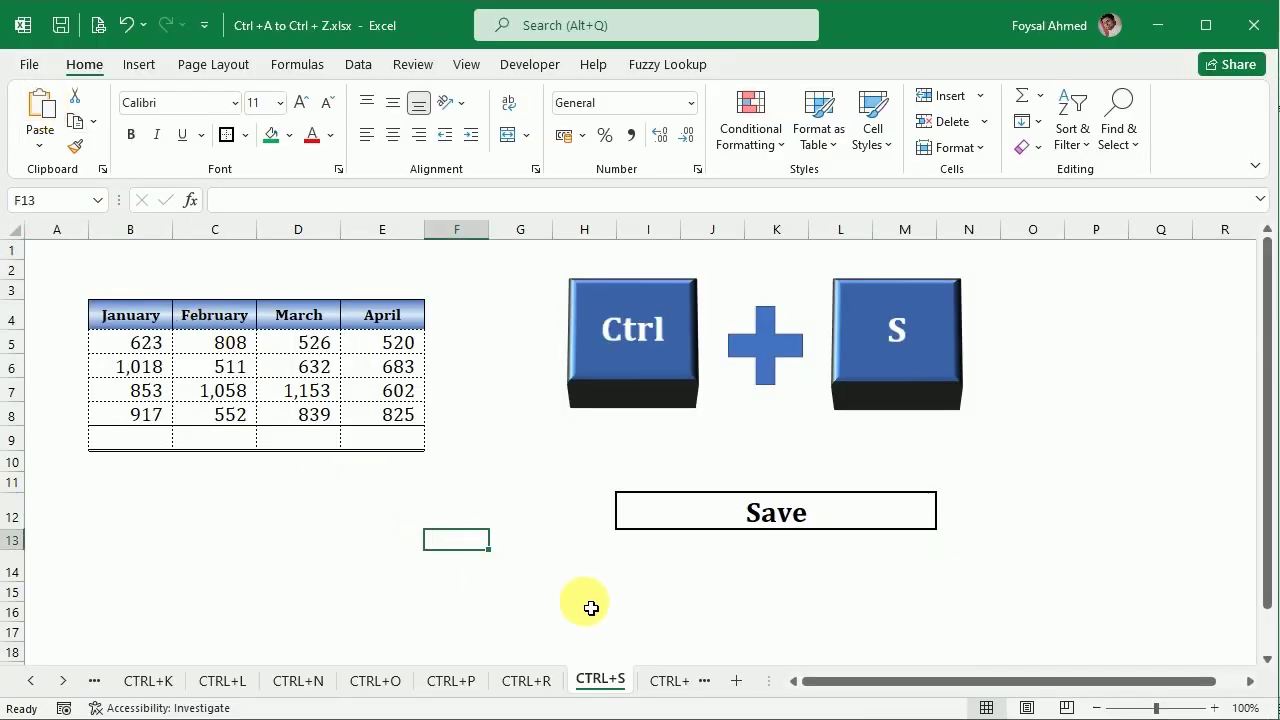
Open the CTRL+T sheet through the Top Page and bring up Create Table for B4:E9, closing it without creating a table
{"action": "left_click", "coordinate": [880, 372]}
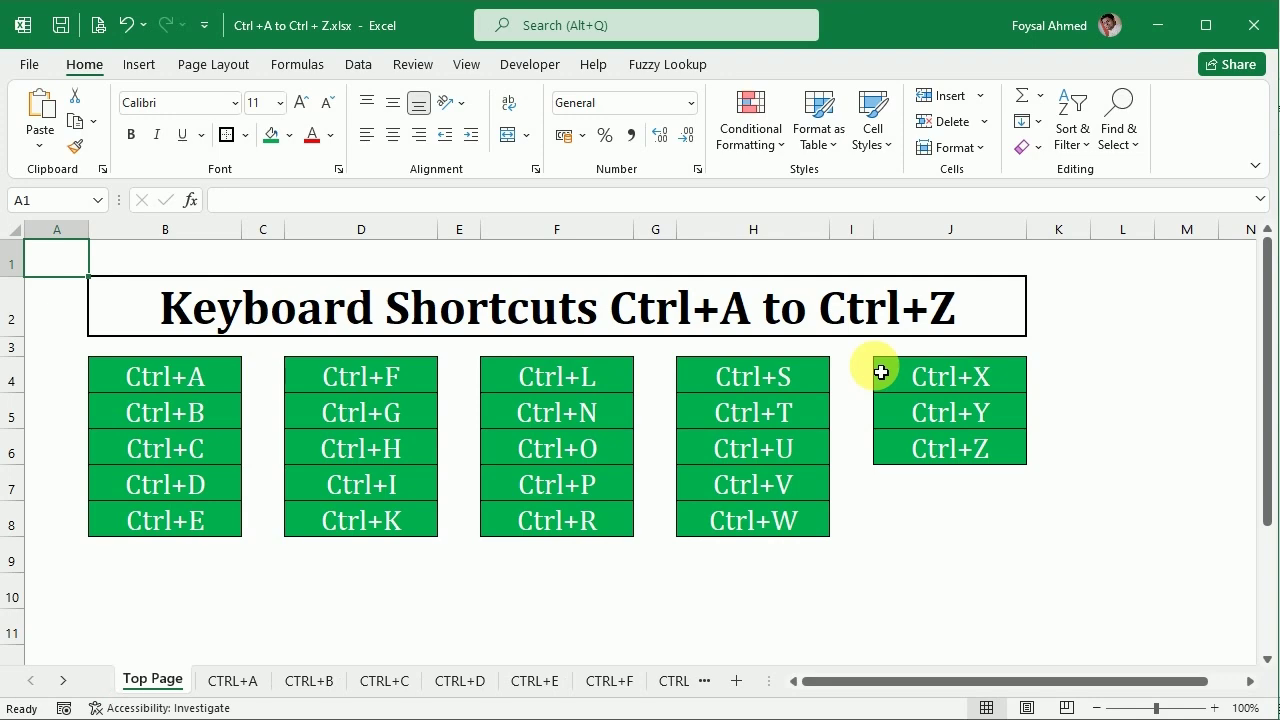
{"action": "left_click", "coordinate": [773, 416]}
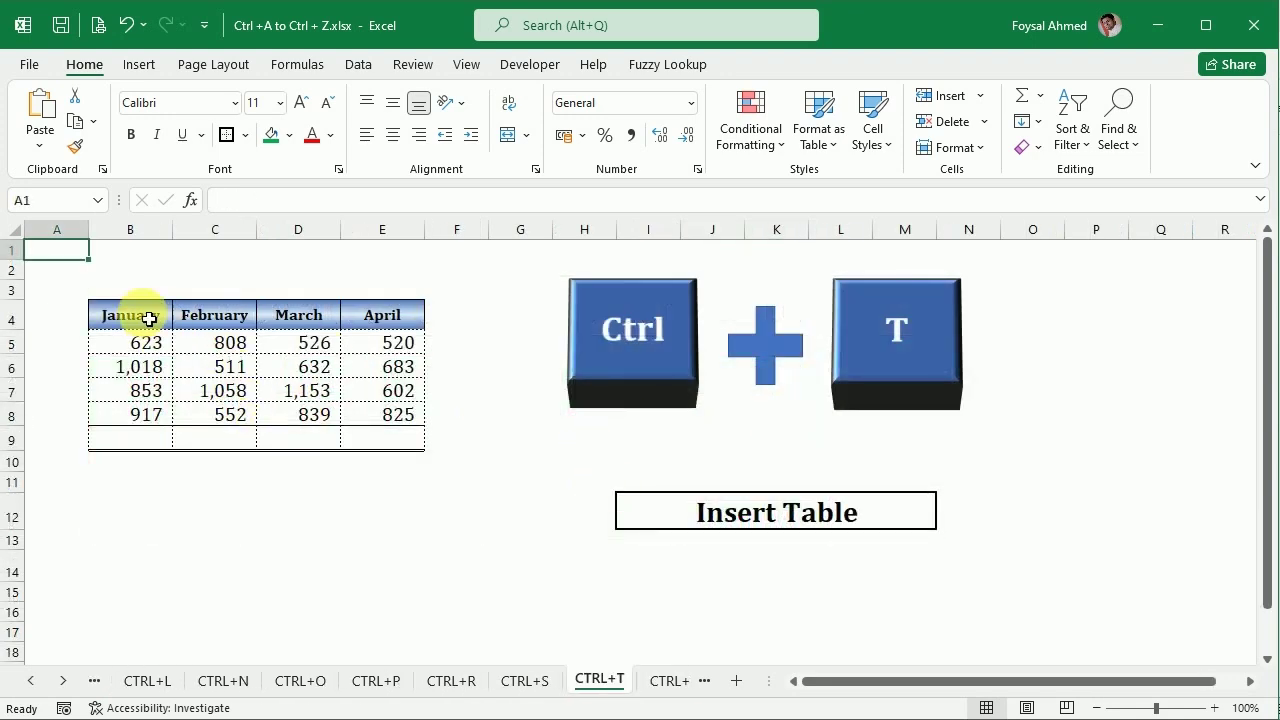
{"action": "left_click_drag", "start_coordinate": [145, 314], "coordinate": [366, 445]}
{"action": "key", "text": "ctrl+t"}
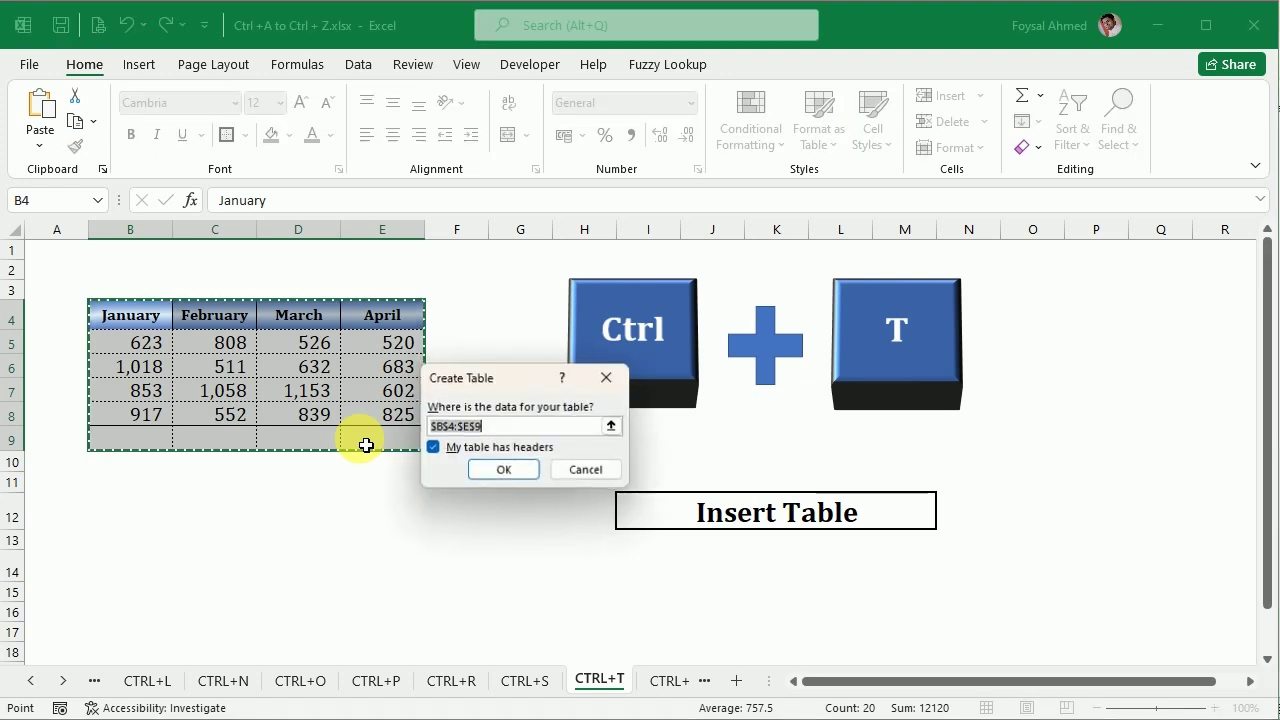
{"action": "left_click", "coordinate": [612, 378]}
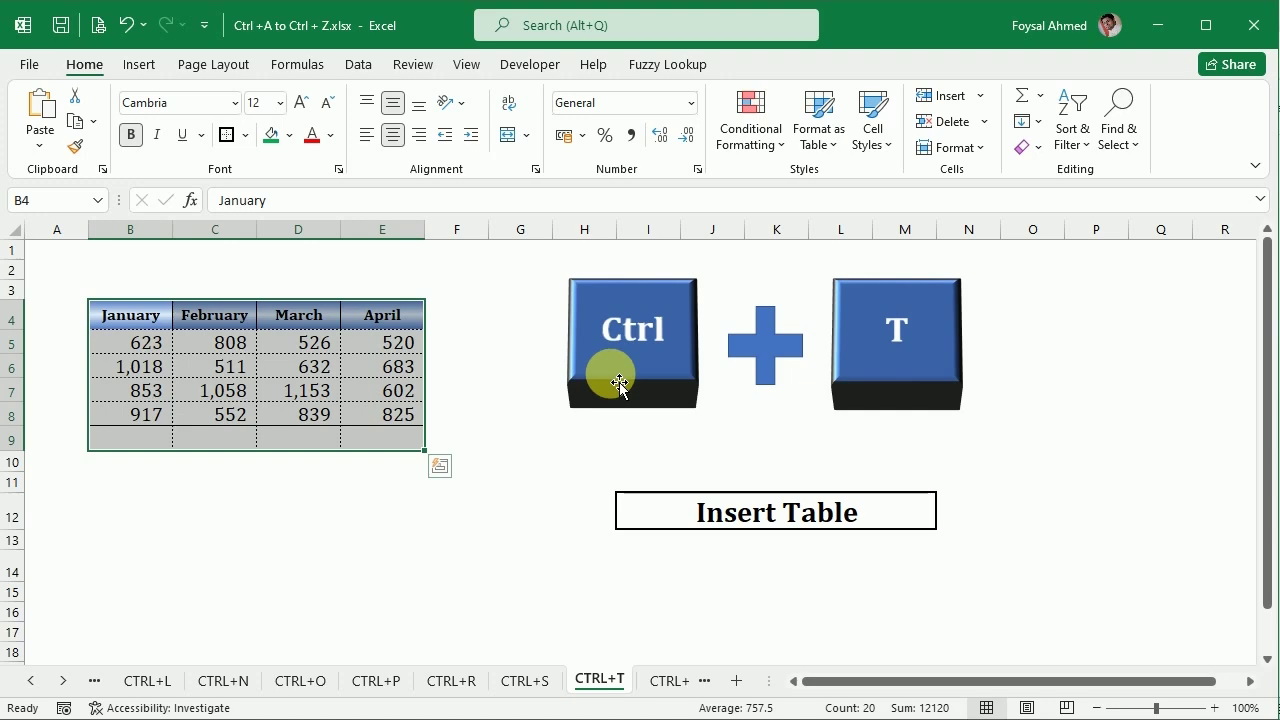
Open the CTRL+U sheet through the Top Page and underline the monthly totals in B9:E9
{"action": "left_click", "coordinate": [870, 367]}
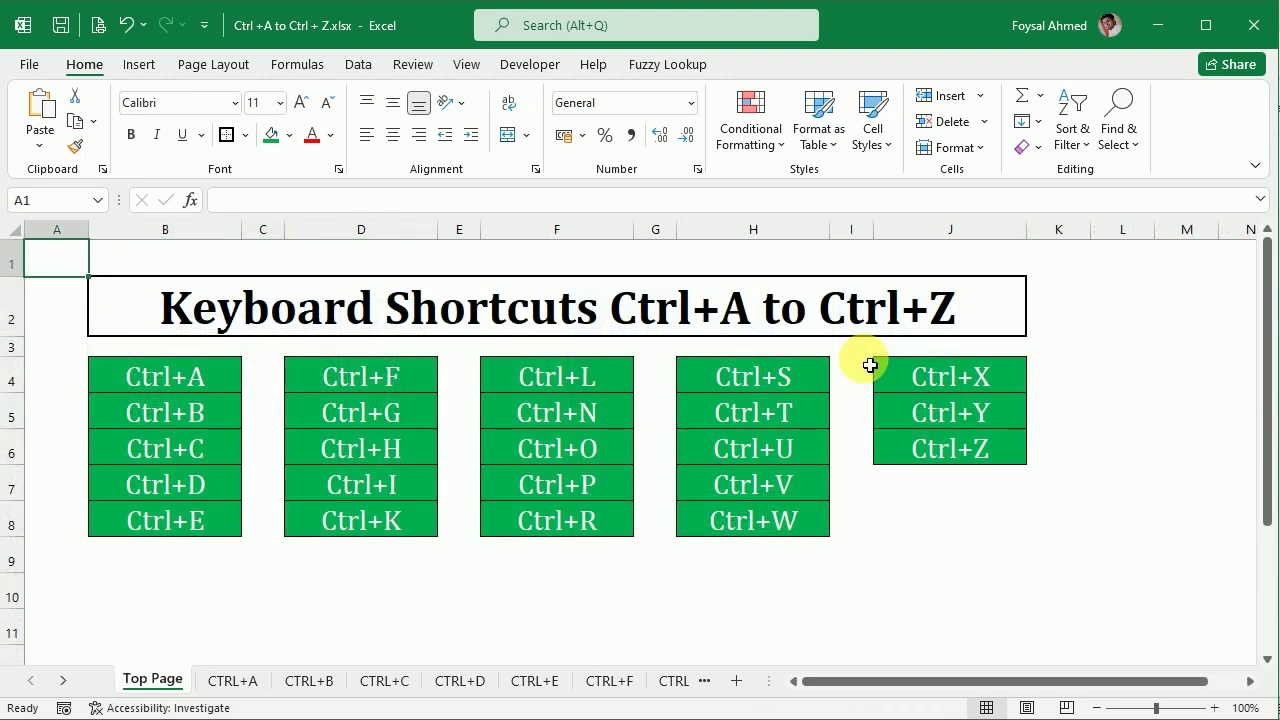
{"action": "left_click", "coordinate": [751, 445]}
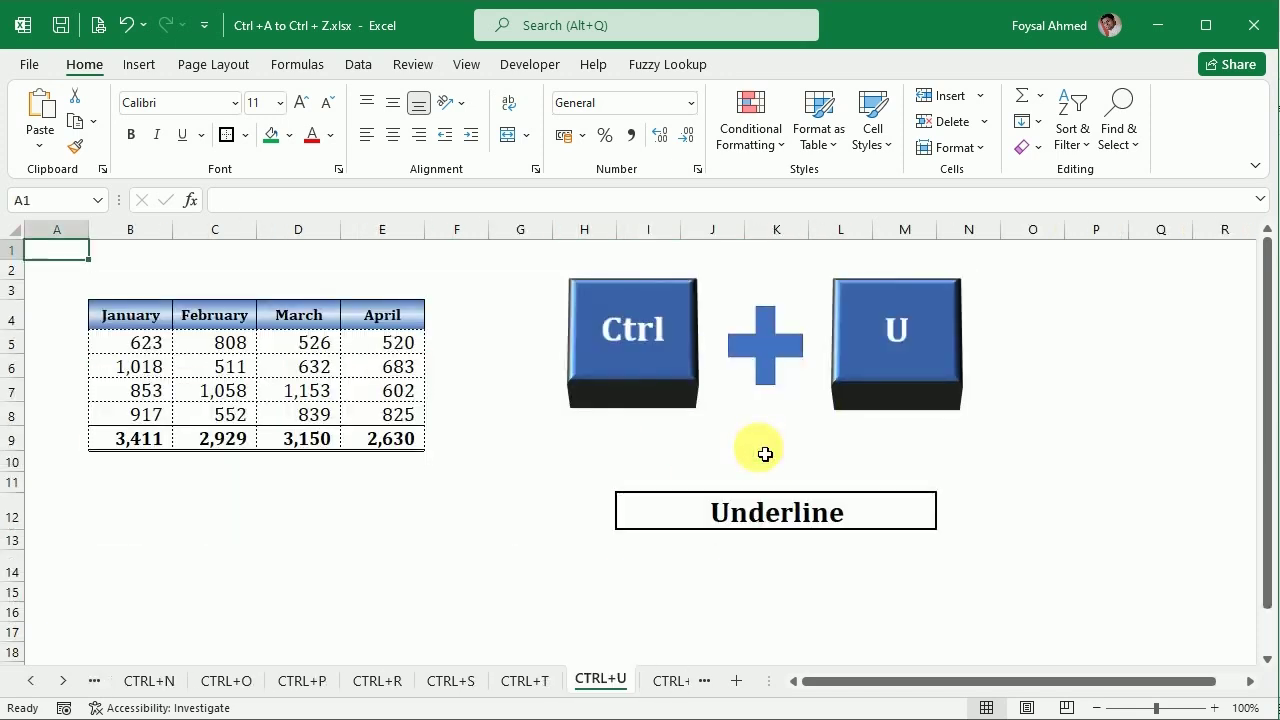
{"action": "left_click_drag", "start_coordinate": [135, 437], "coordinate": [418, 448]}
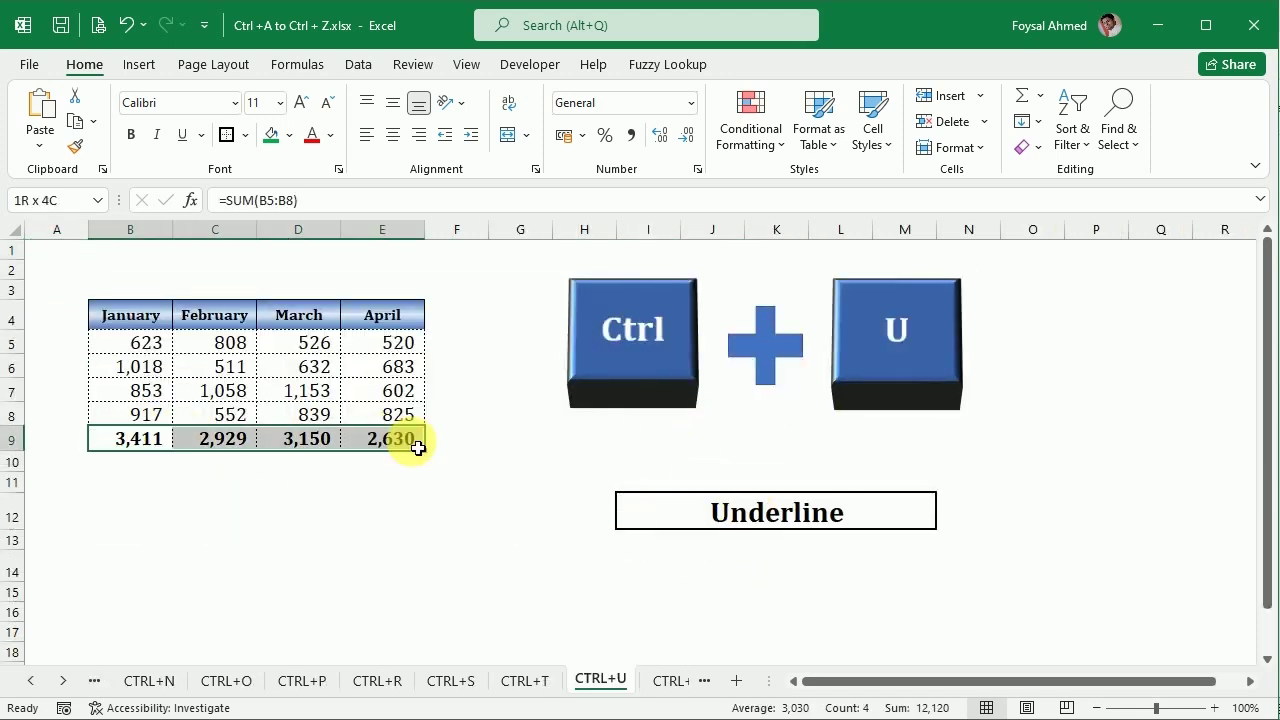
{"action": "left_click", "coordinate": [180, 136]}
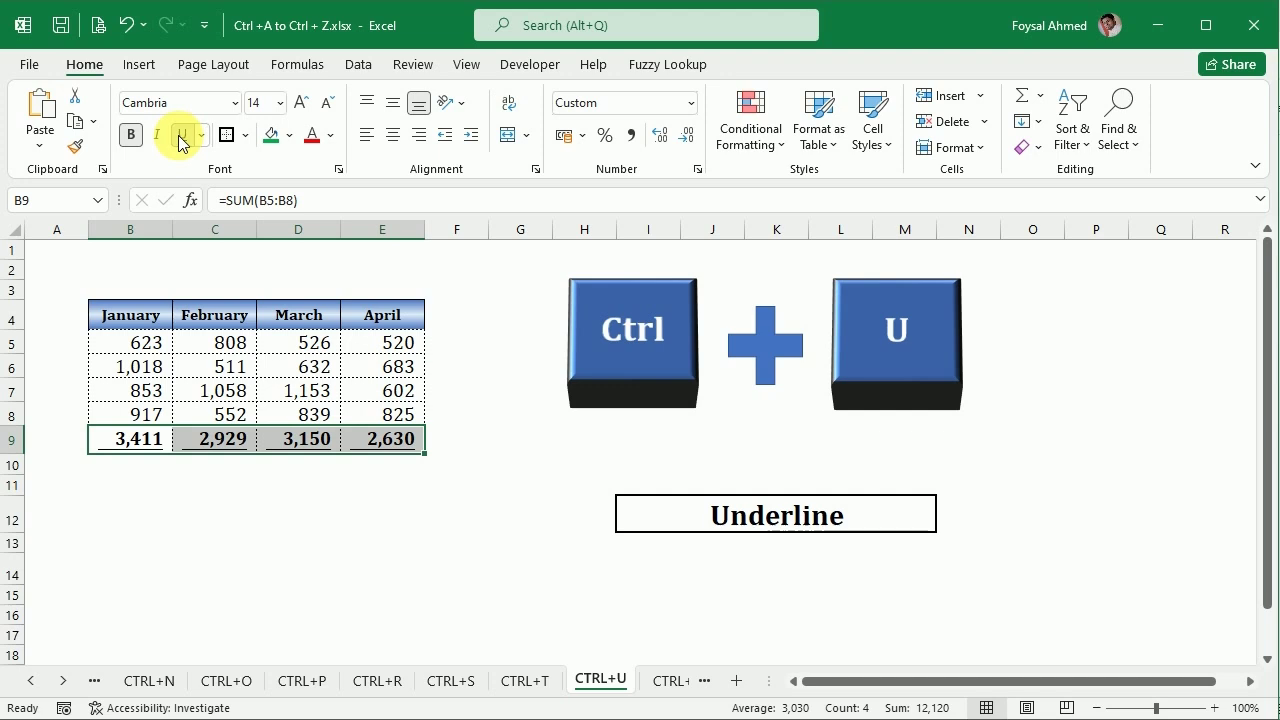
{"action": "left_click", "coordinate": [180, 140]}
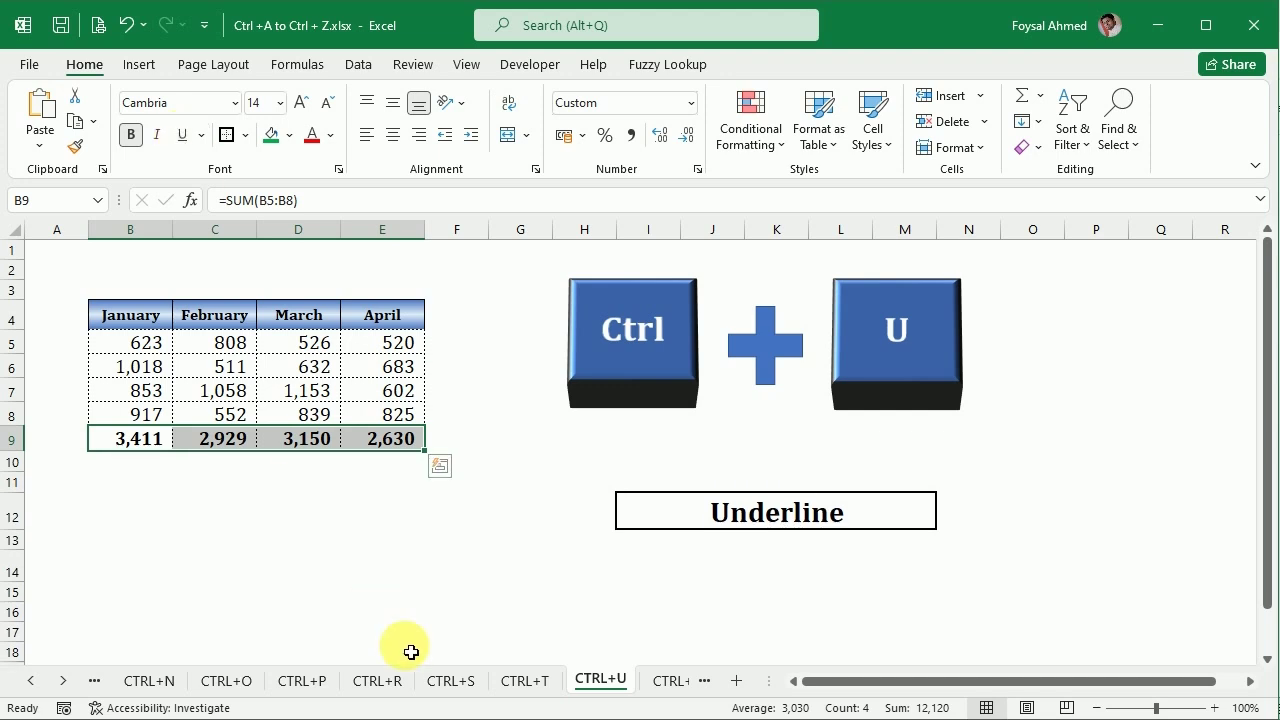
{"action": "key", "text": "ctrl+u"}
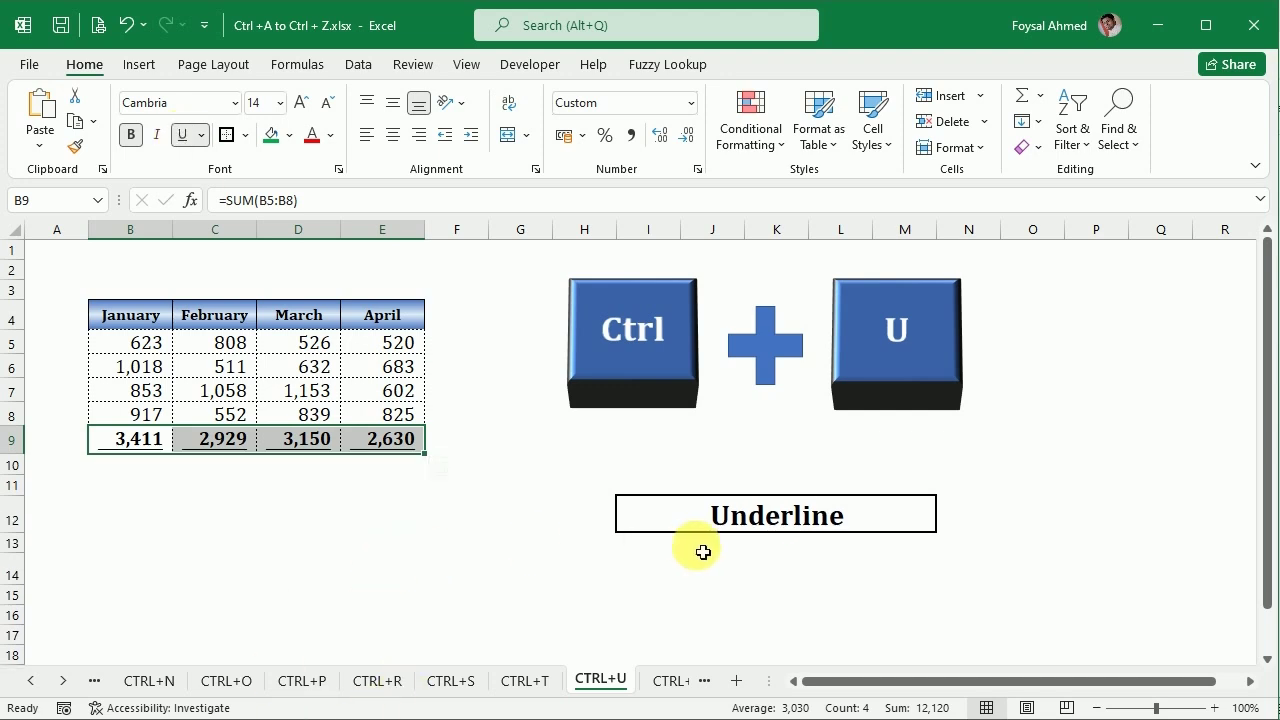
{"action": "left_click", "coordinate": [410, 634]}
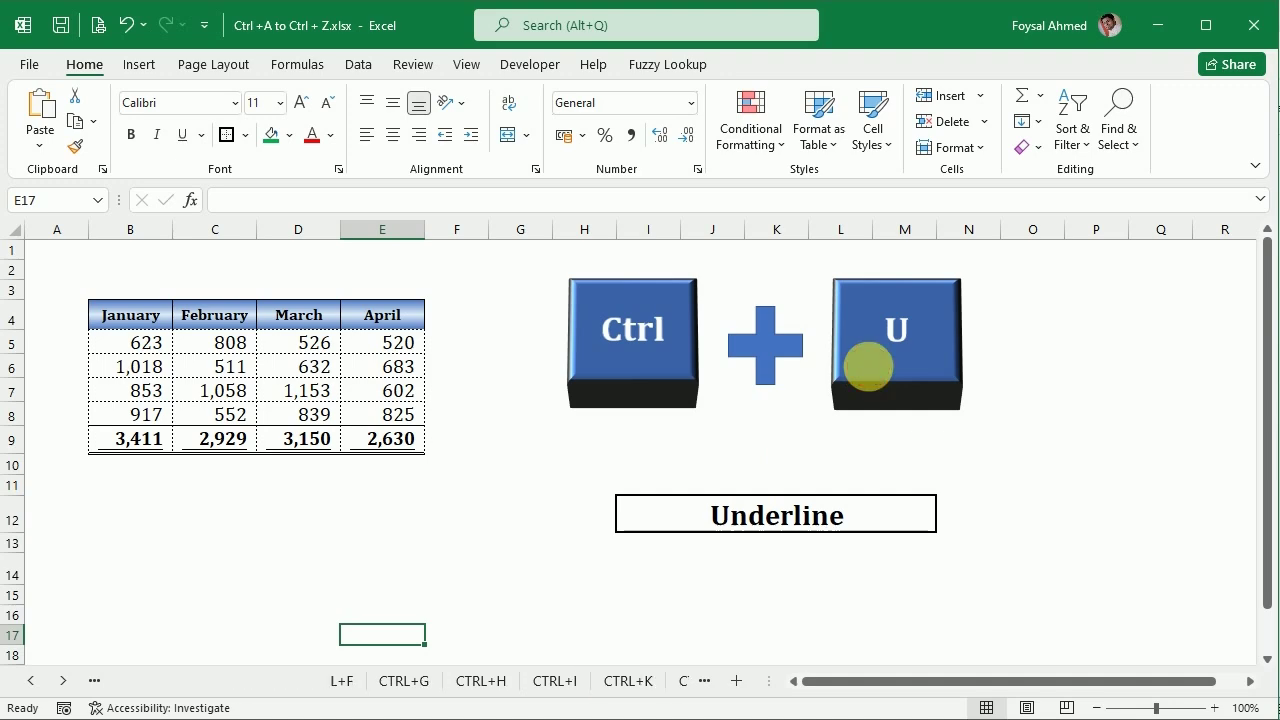
Open the CTRL+V sheet through the Top Page and replace the caption text in I12 with "Paste"
{"action": "left_click", "coordinate": [868, 367]}
{"action": "left_click", "coordinate": [753, 484]}
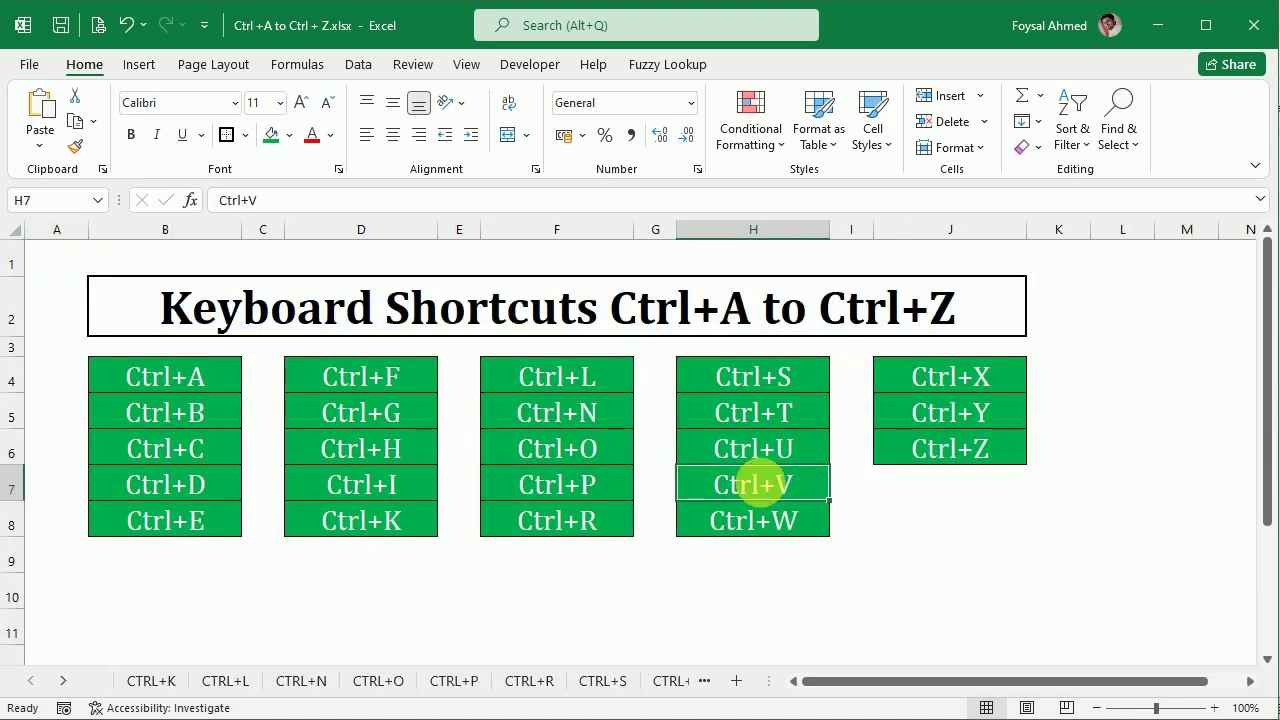
{"action": "left_click", "coordinate": [753, 484]}
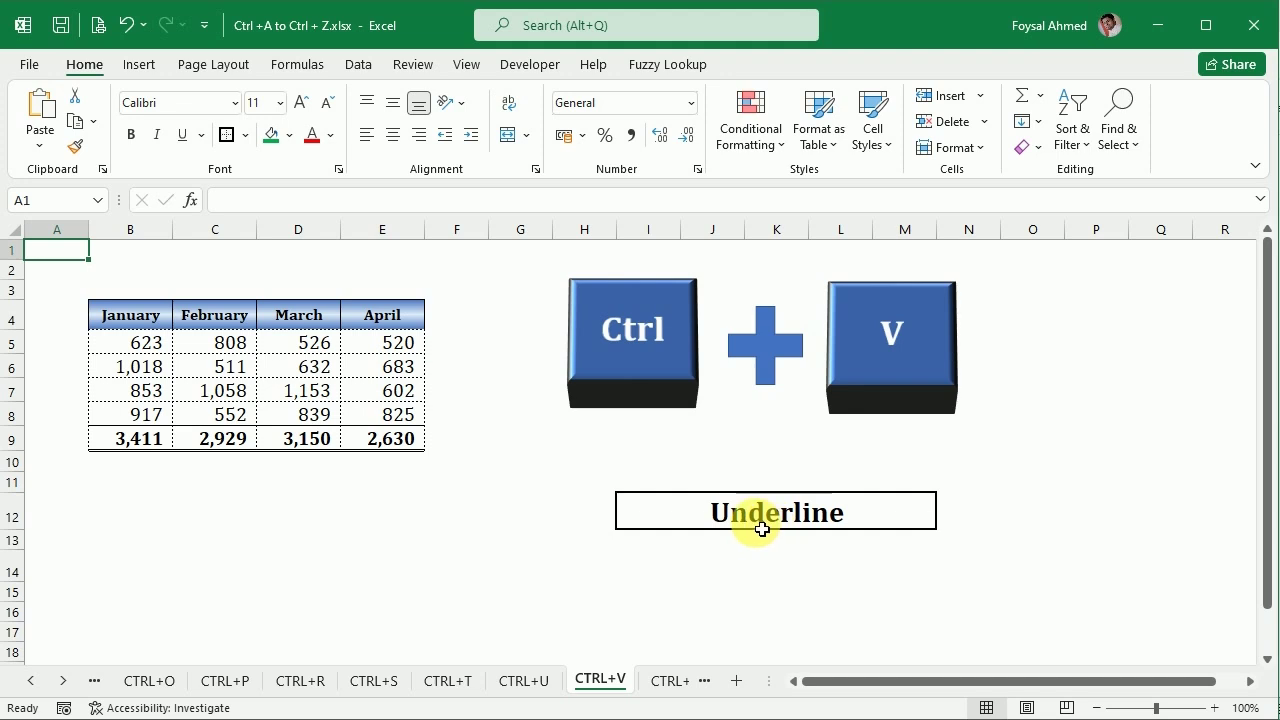
{"action": "double_click", "coordinate": [757, 528]}
{"action": "left_click_drag", "start_coordinate": [723, 514], "coordinate": [971, 543]}
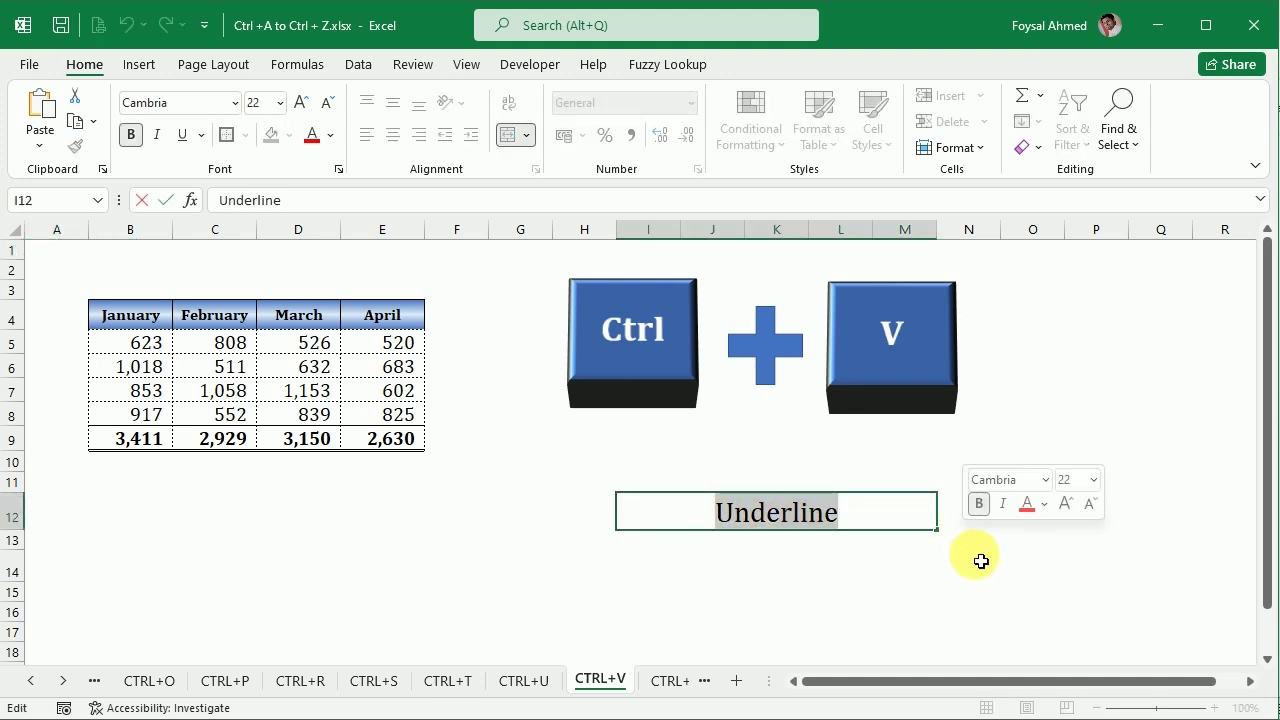
{"action": "type", "text": "Paste"}
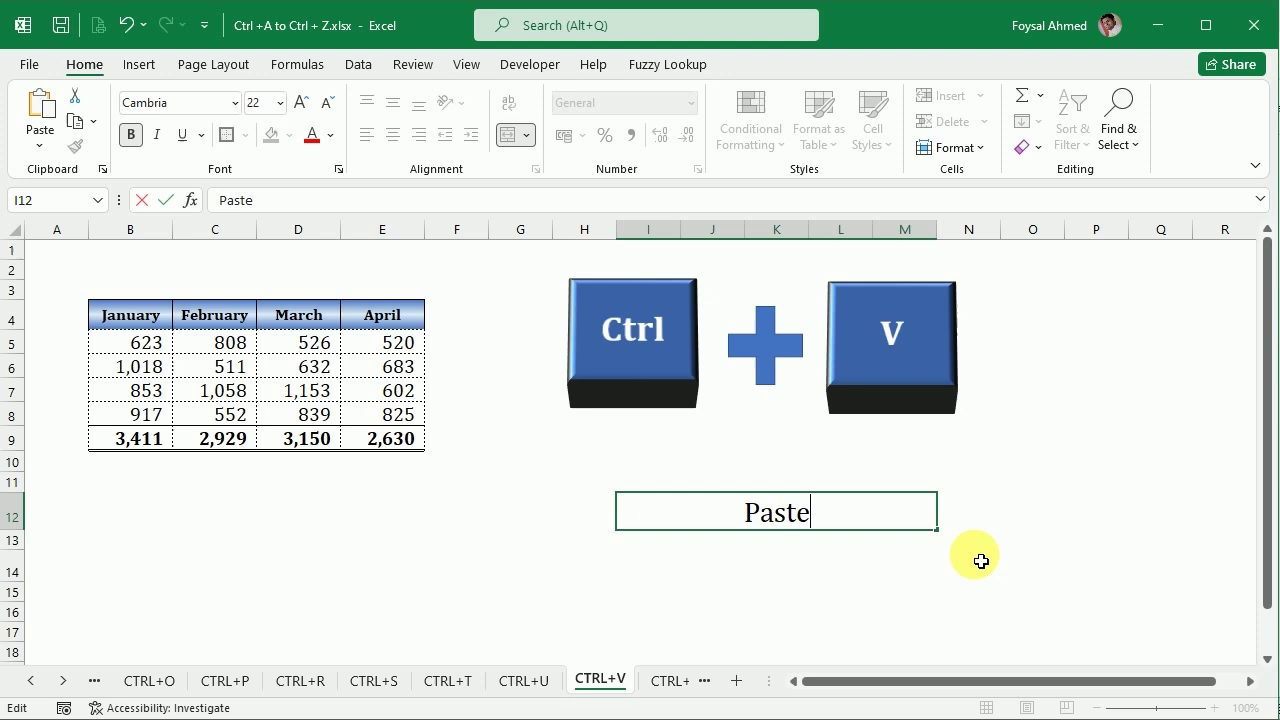
{"action": "key", "text": "Return"}
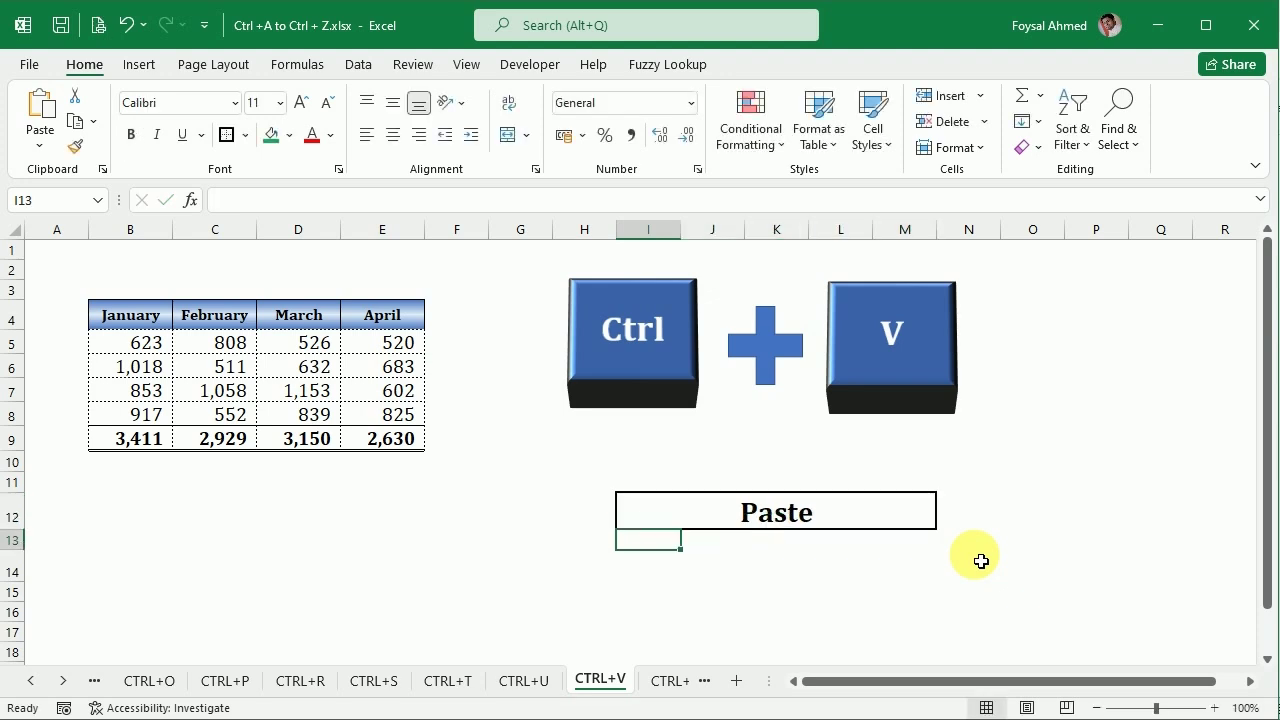
{"action": "left_click", "coordinate": [545, 680]}
{"action": "left_click", "coordinate": [597, 680]}
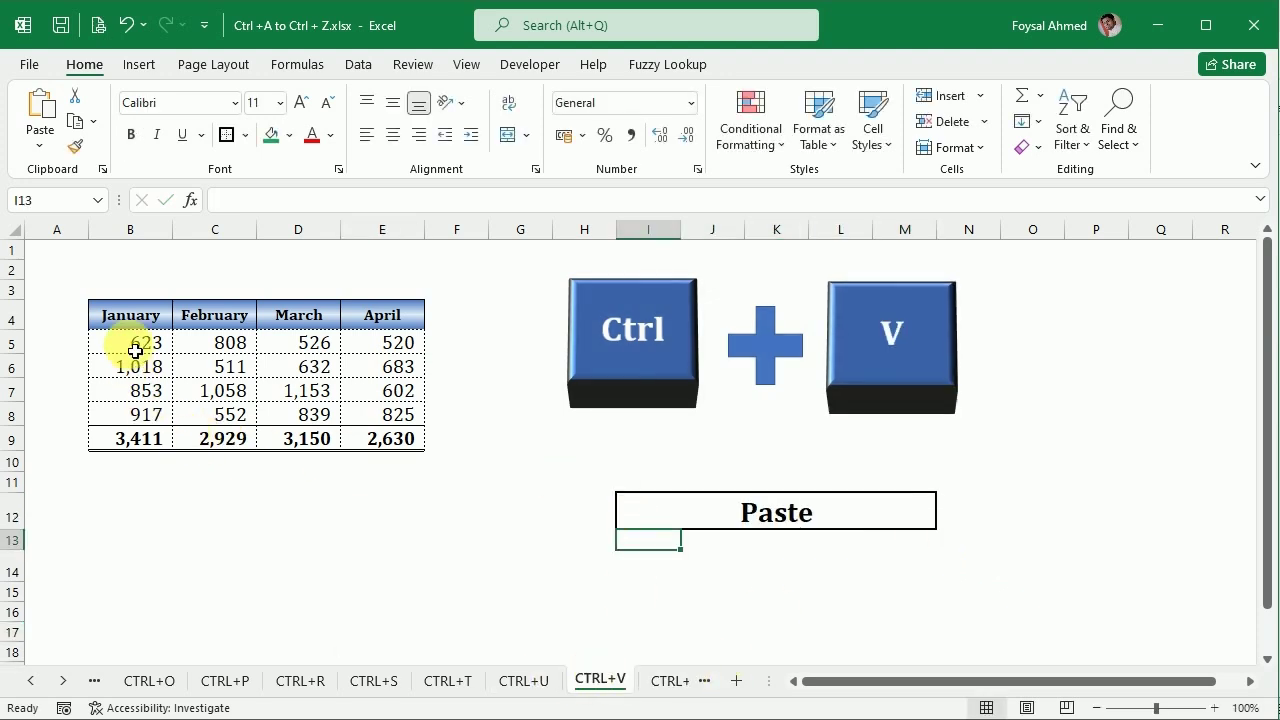
Copy the January column B4:B9, paste it starting at D13, and check the pasted cells
{"action": "left_click_drag", "start_coordinate": [133, 316], "coordinate": [147, 455]}
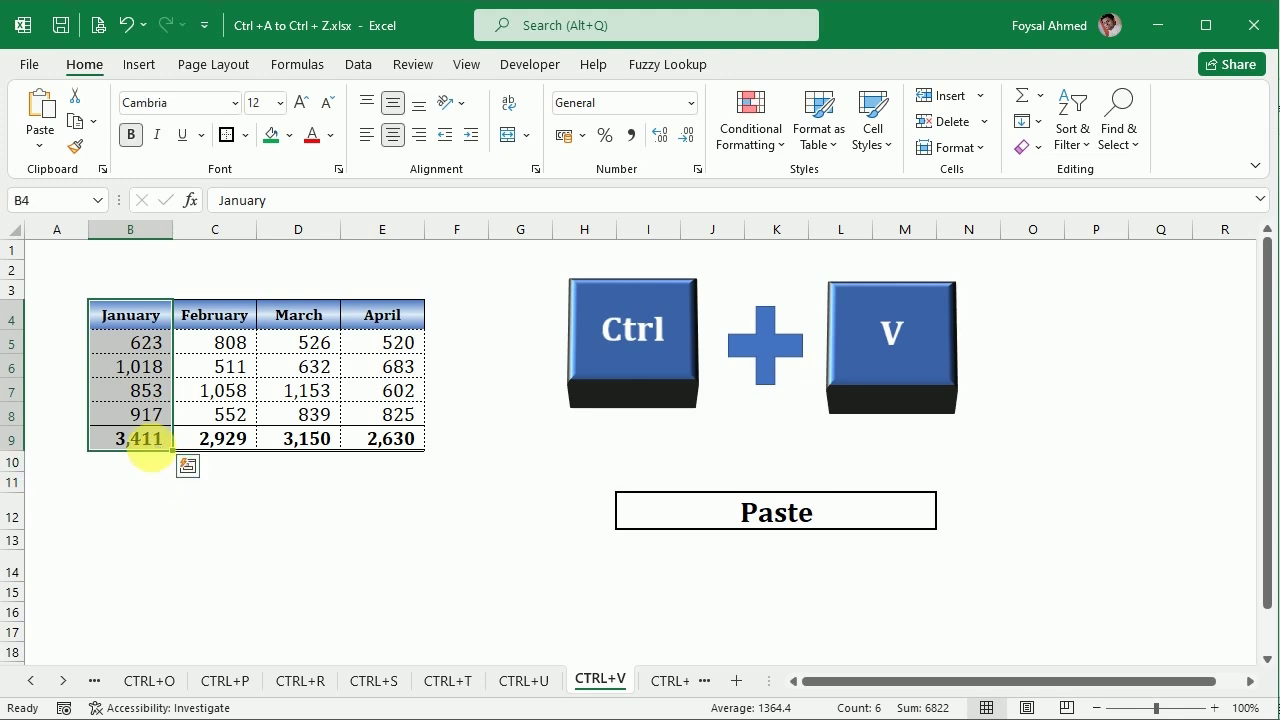
{"action": "key", "text": "ctrl+c"}
{"action": "left_click", "coordinate": [330, 539]}
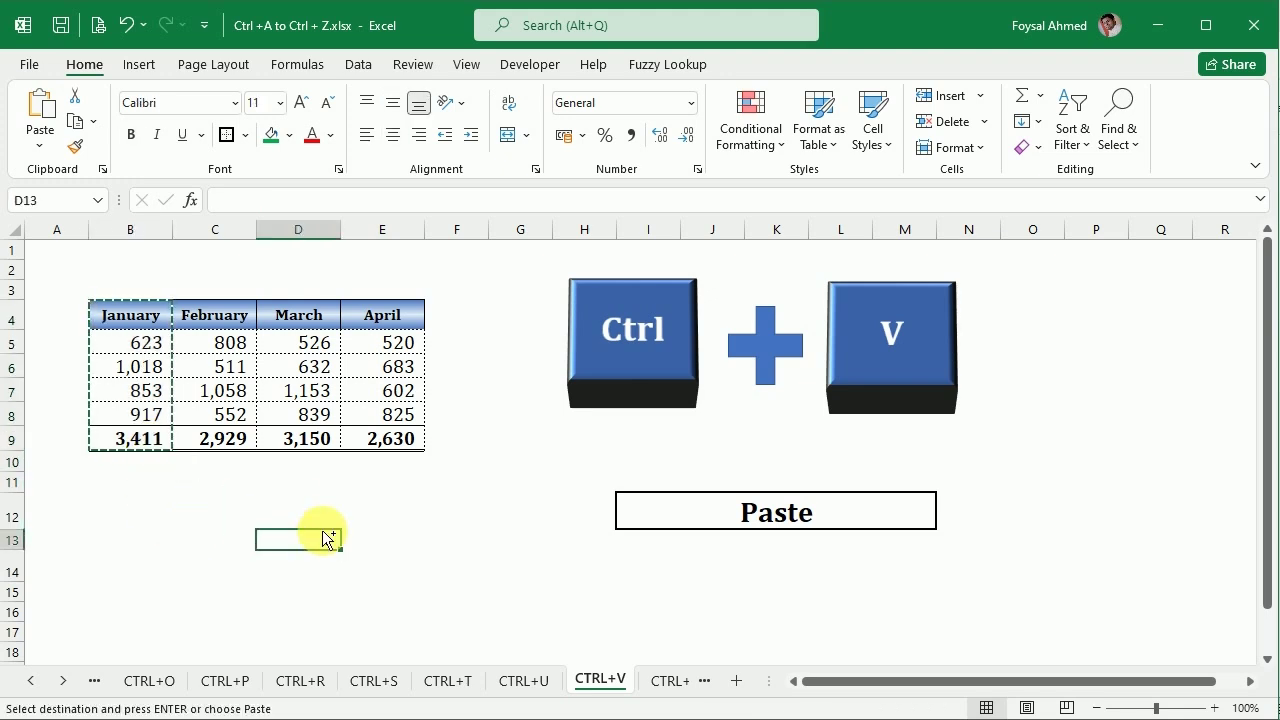
{"action": "key", "text": "ctrl+v"}
{"action": "scroll", "coordinate": [409, 540], "scroll_direction": "down", "scroll_amount": 2}
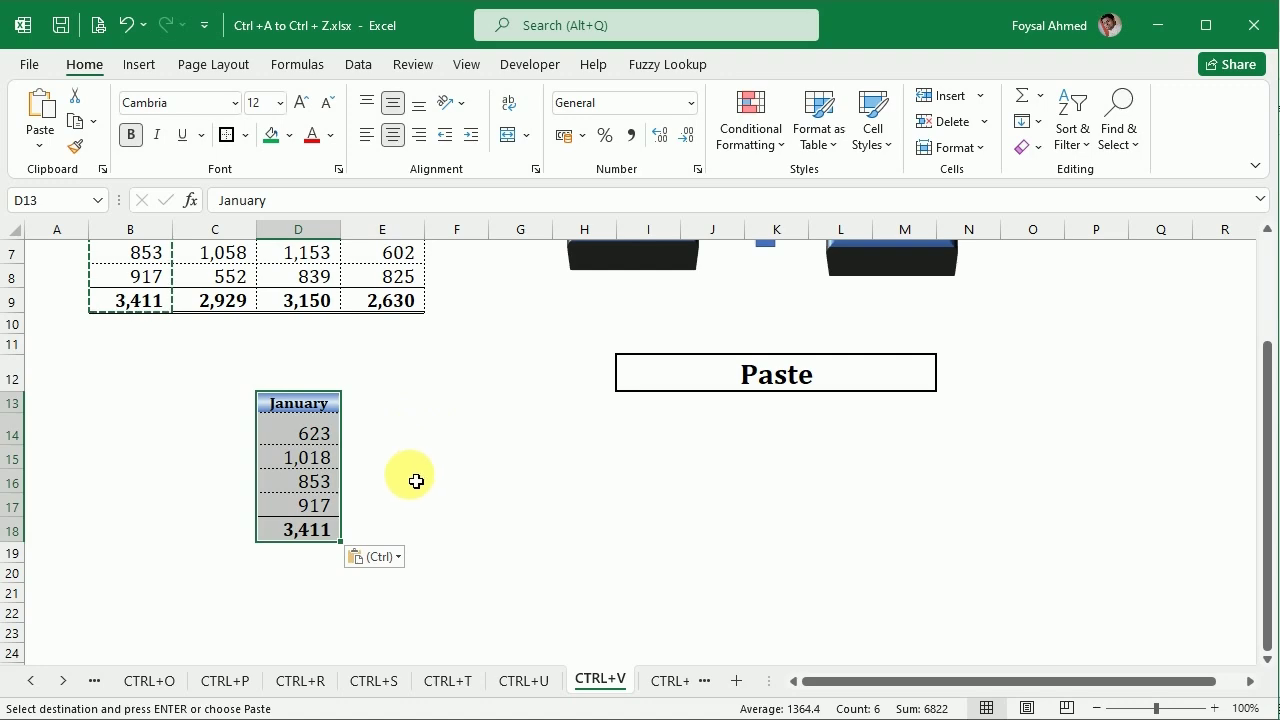
{"action": "scroll", "coordinate": [408, 500], "scroll_direction": "up", "scroll_amount": 2}
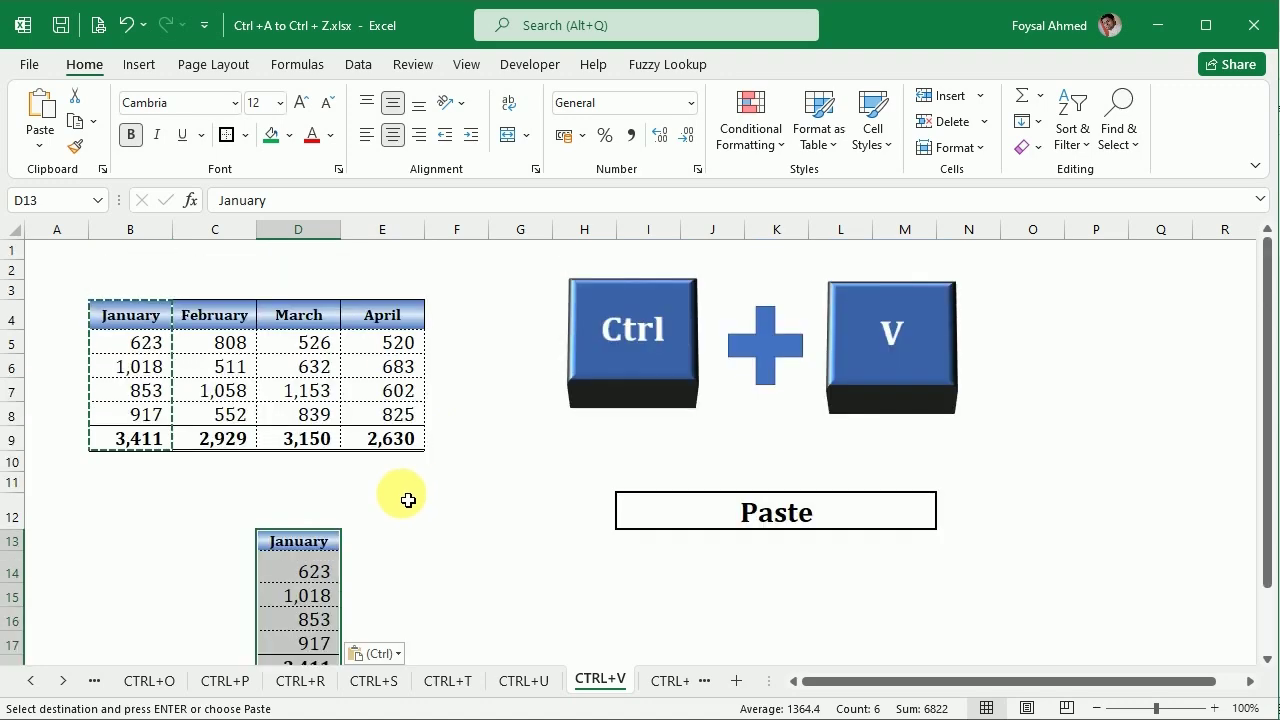
Open the CTRL+W sheet through the Top Page and start closing the workbook, cancelling at the save prompt
{"action": "left_click", "coordinate": [875, 370]}
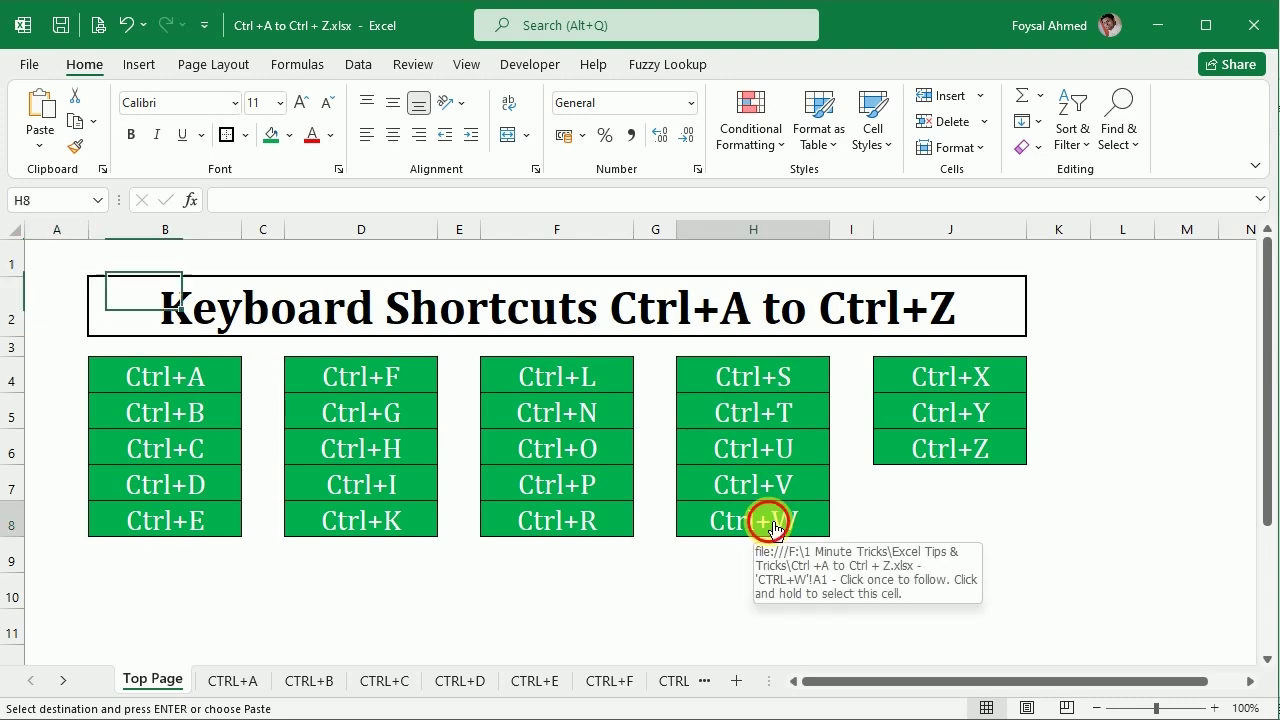
{"action": "left_click", "coordinate": [766, 521]}
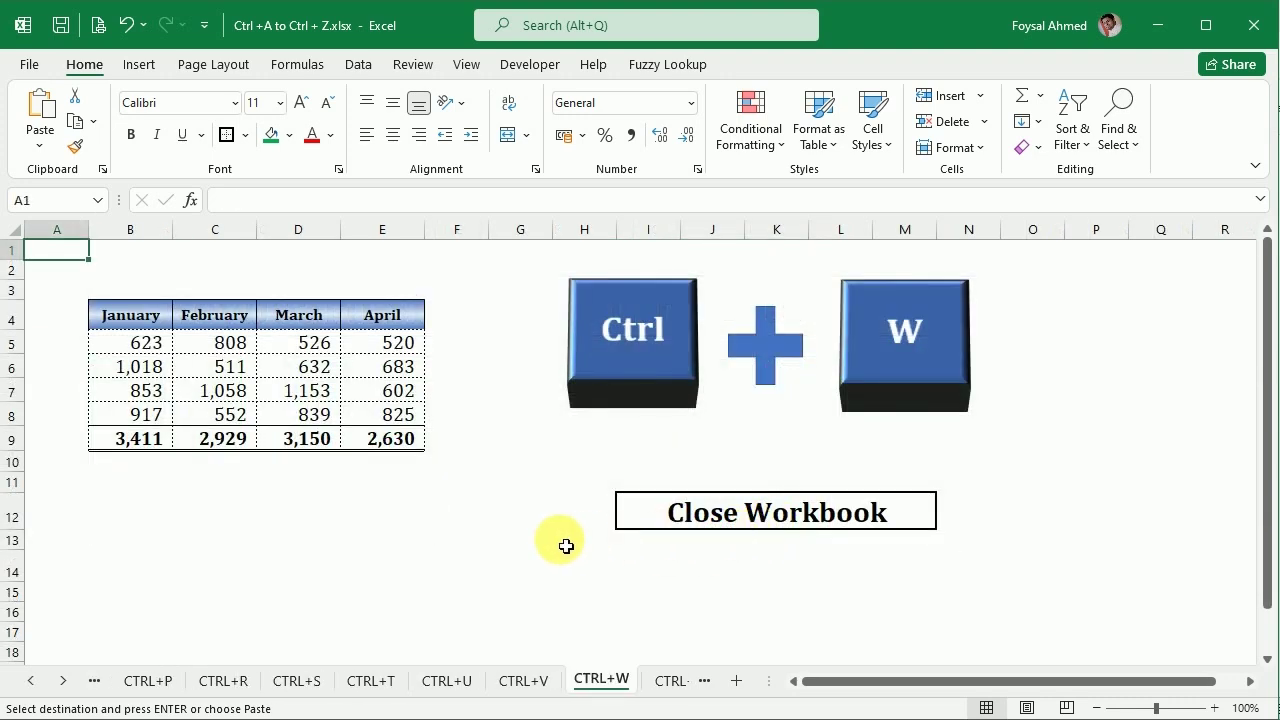
{"action": "key", "text": "ctrl+w"}
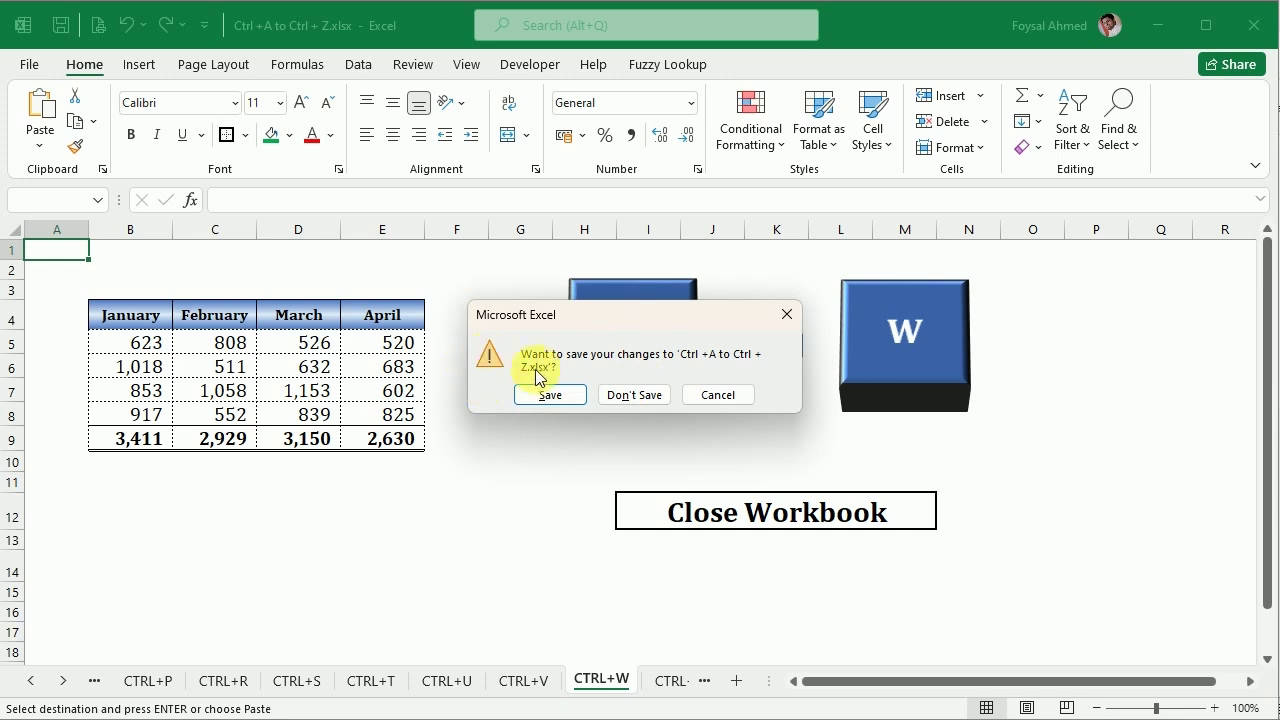
{"action": "left_click", "coordinate": [718, 395]}
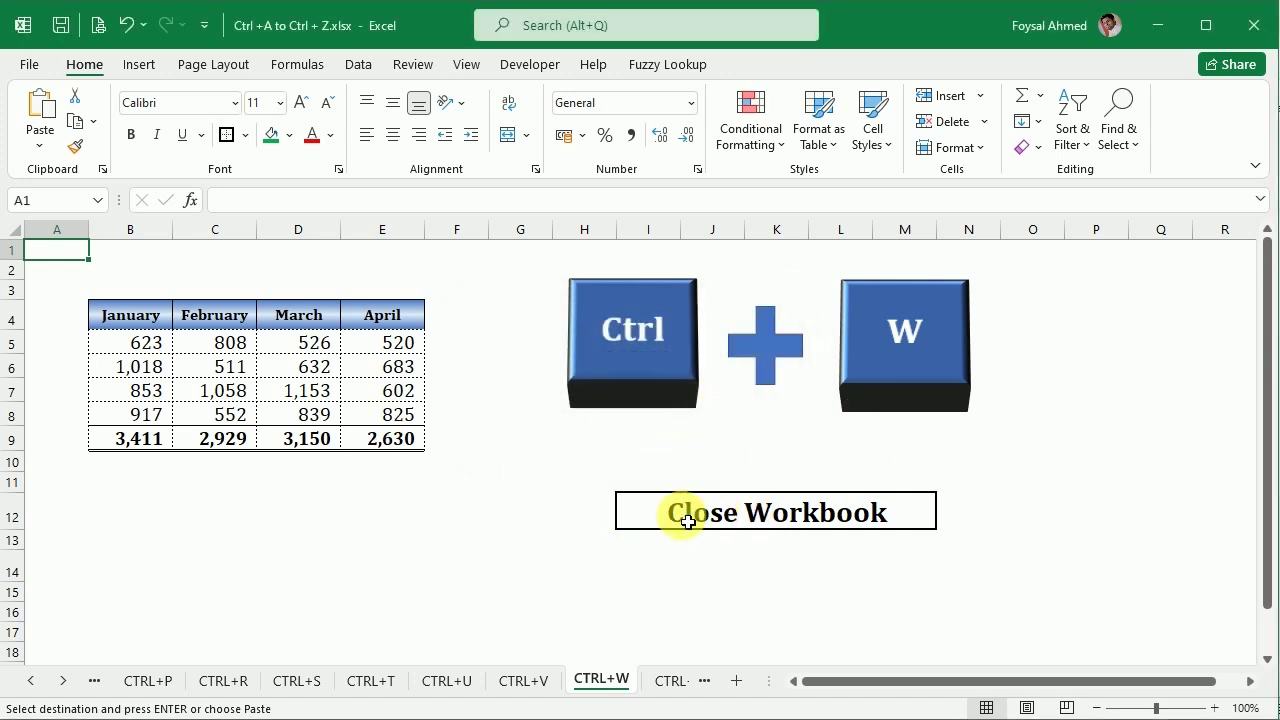
Open the CTRL+X sheet through the Top Page, cut the January column B4:B9 and paste it at C13, undoing the move
{"action": "left_click", "coordinate": [922, 348]}
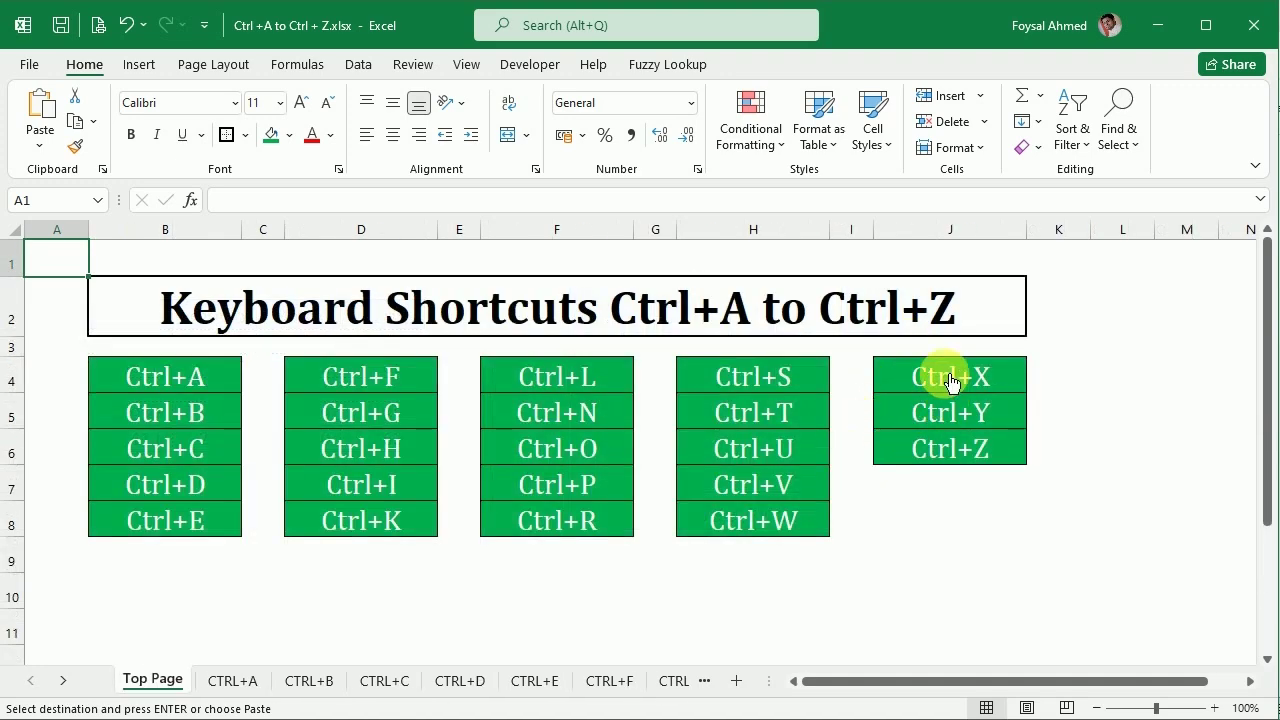
{"action": "left_click", "coordinate": [943, 375]}
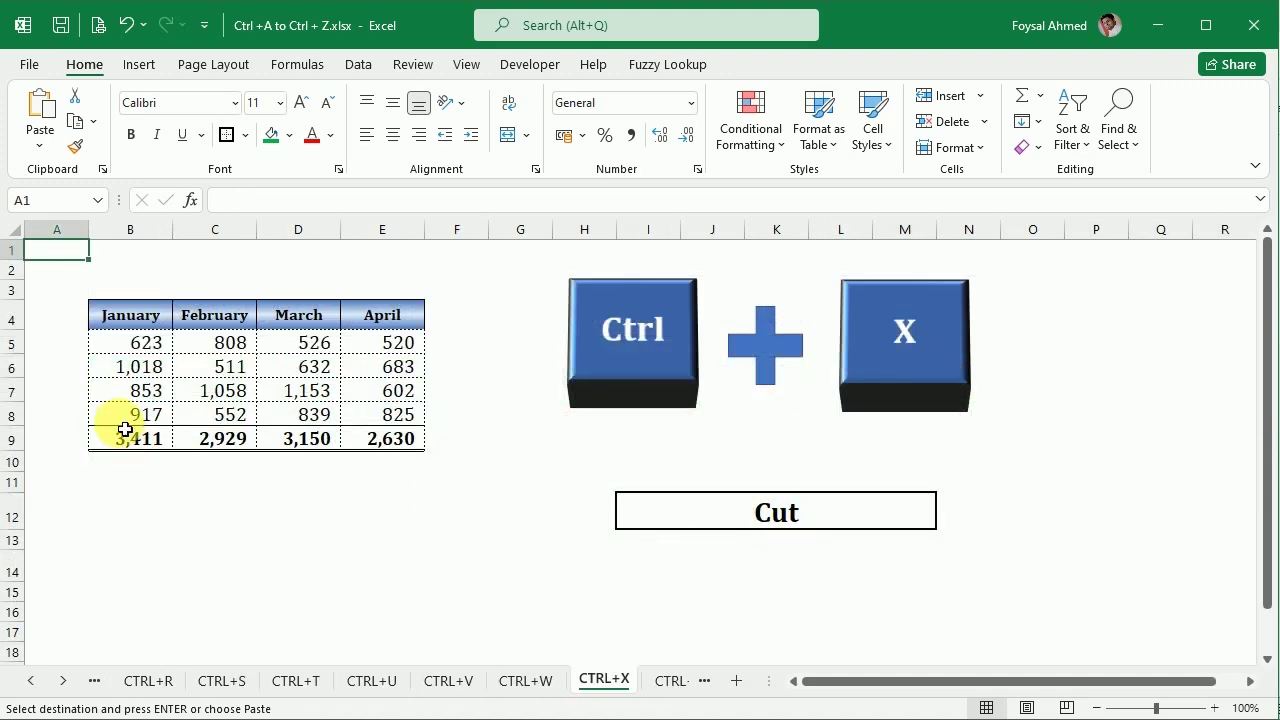
{"action": "left_click_drag", "start_coordinate": [143, 326], "coordinate": [145, 445]}
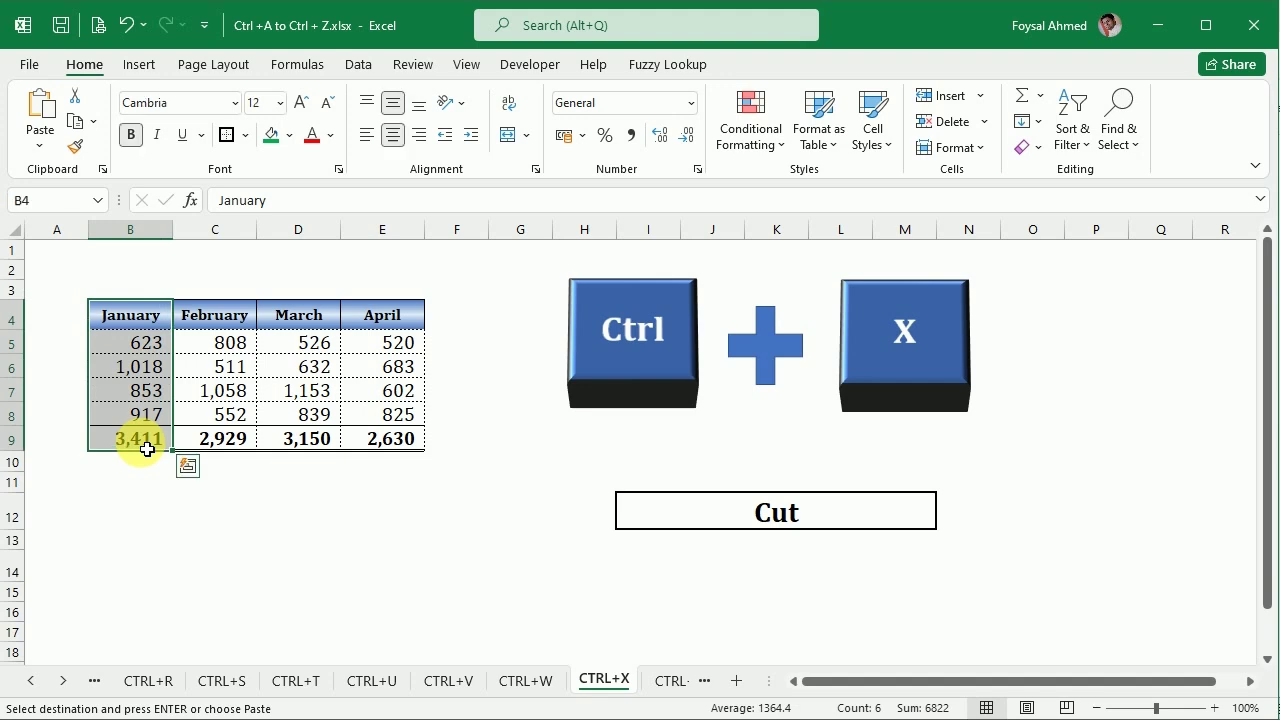
{"action": "left_click", "coordinate": [223, 540]}
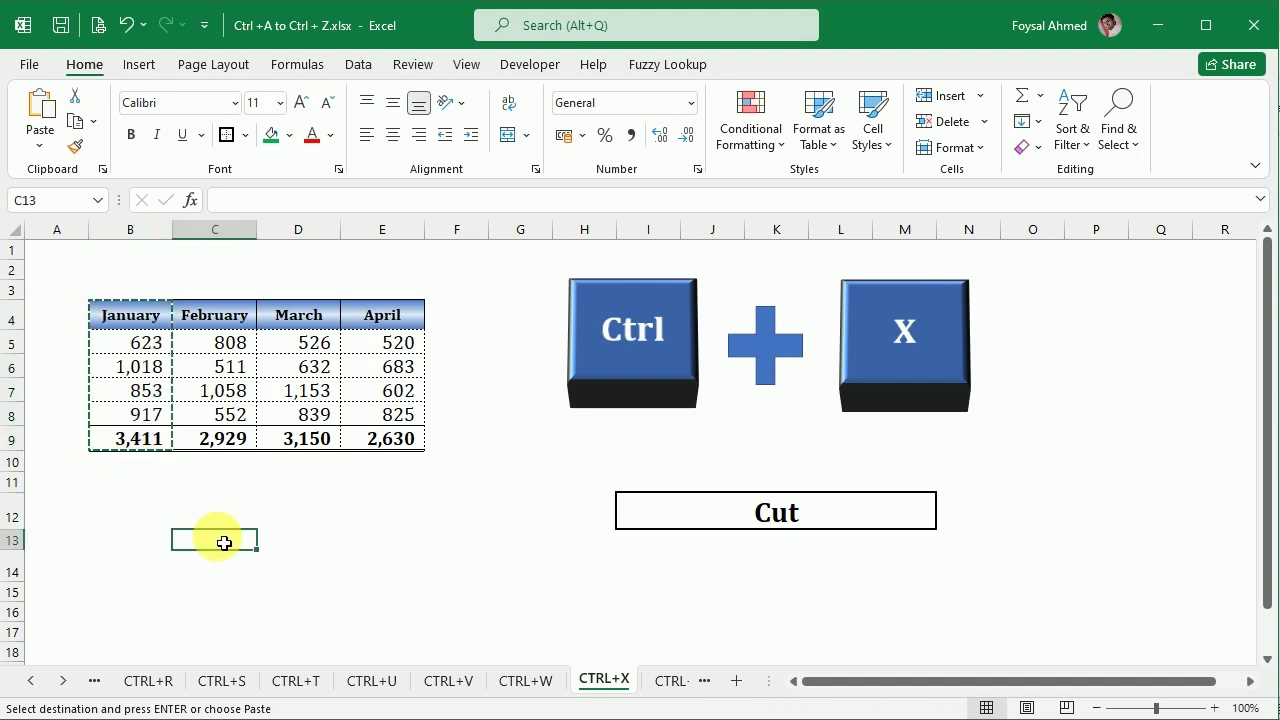
{"action": "key", "text": "ctrl+v"}
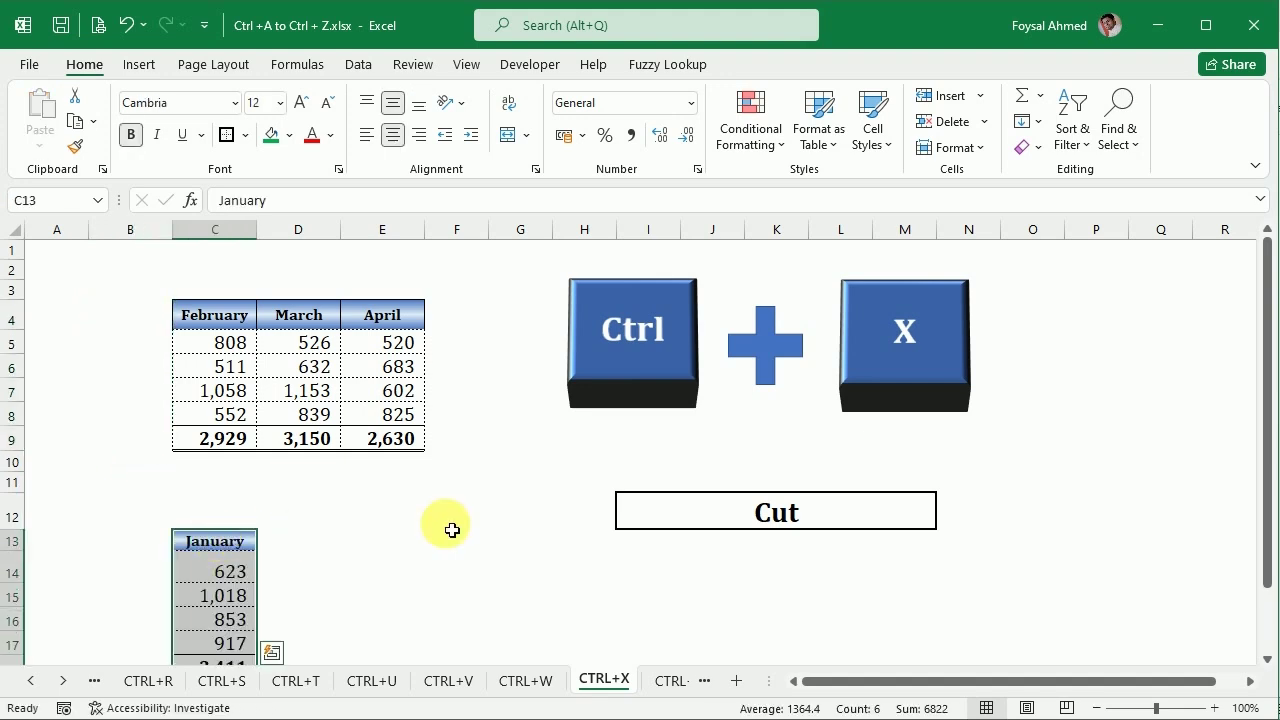
{"action": "key", "text": "ctrl+z"}
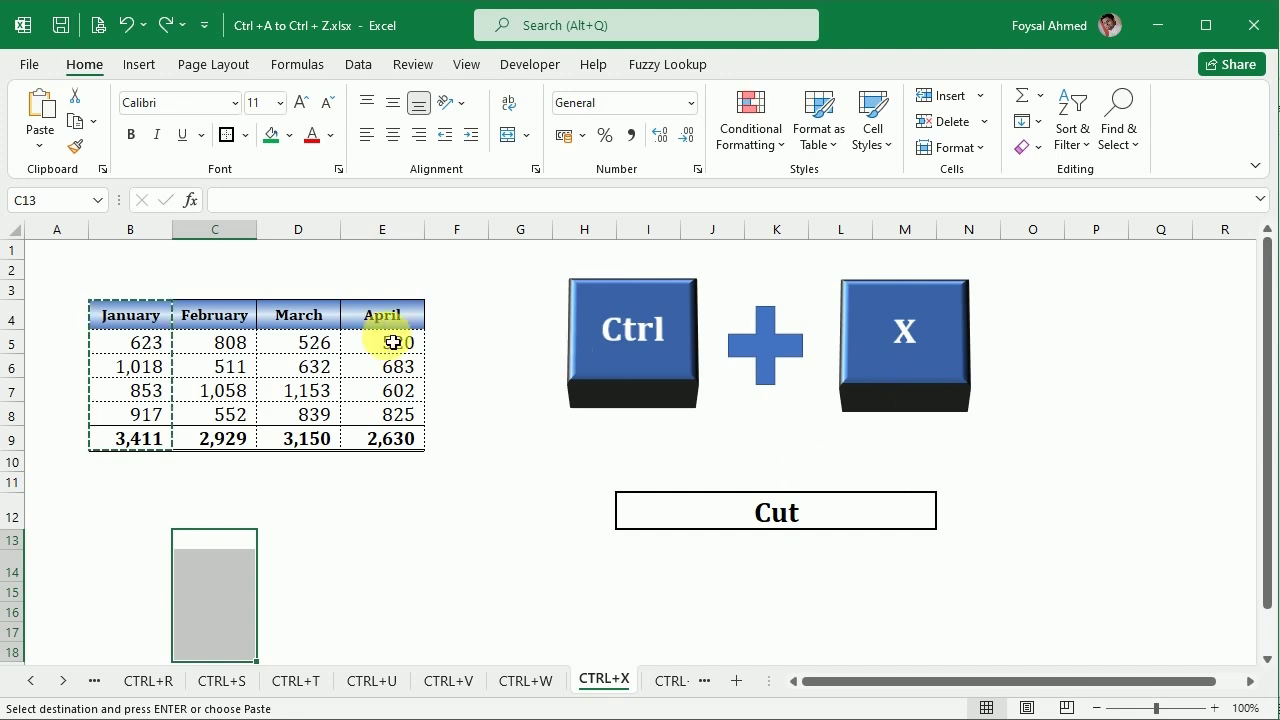
Open the CTRL+Y sheet through the Top Page and clear the totals in B9, D9, E9 and C9 by repeating the deletion
{"action": "left_click", "coordinate": [864, 367]}
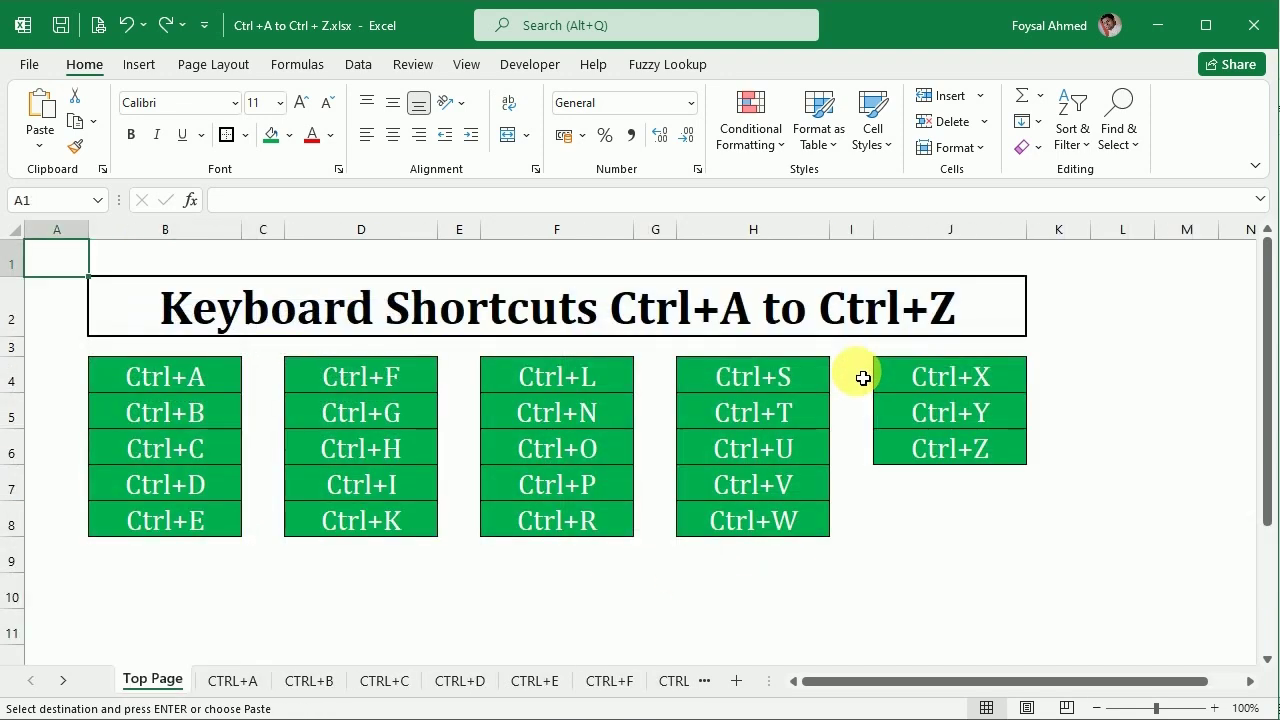
{"action": "left_click", "coordinate": [942, 428]}
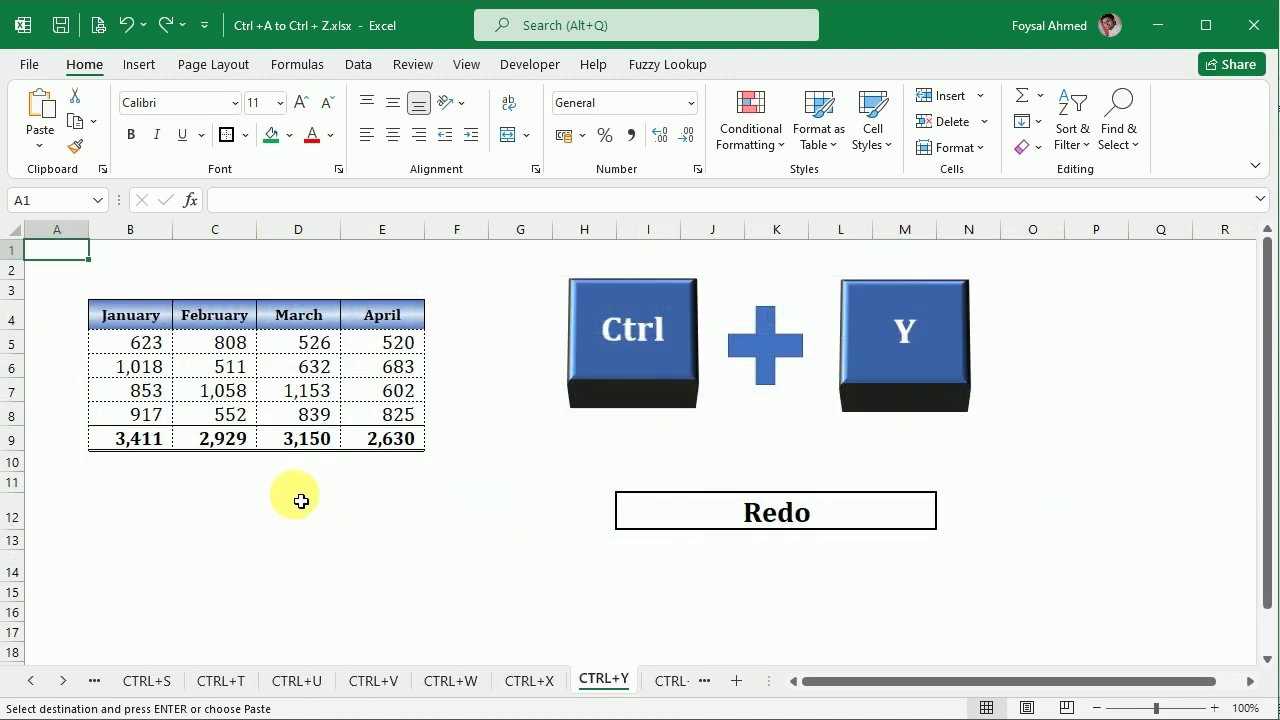
{"action": "left_click", "coordinate": [141, 436]}
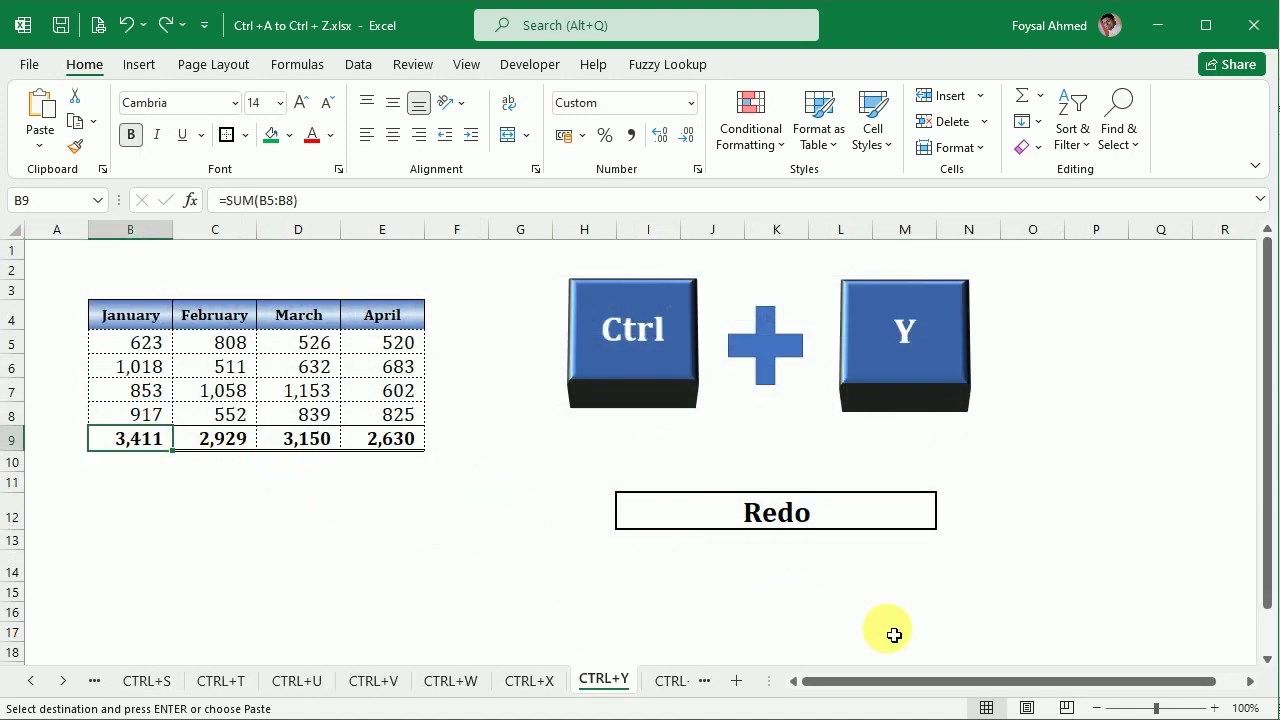
{"action": "key", "text": "Delete"}
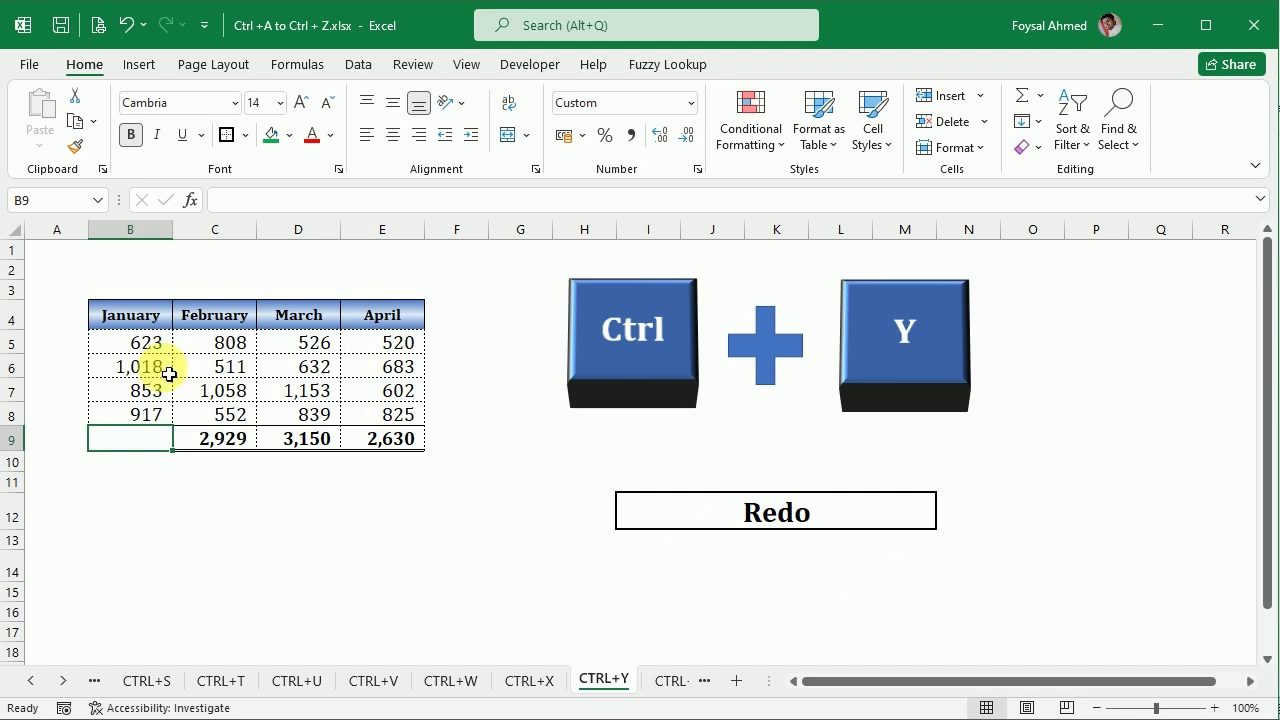
{"action": "left_click", "coordinate": [331, 448]}
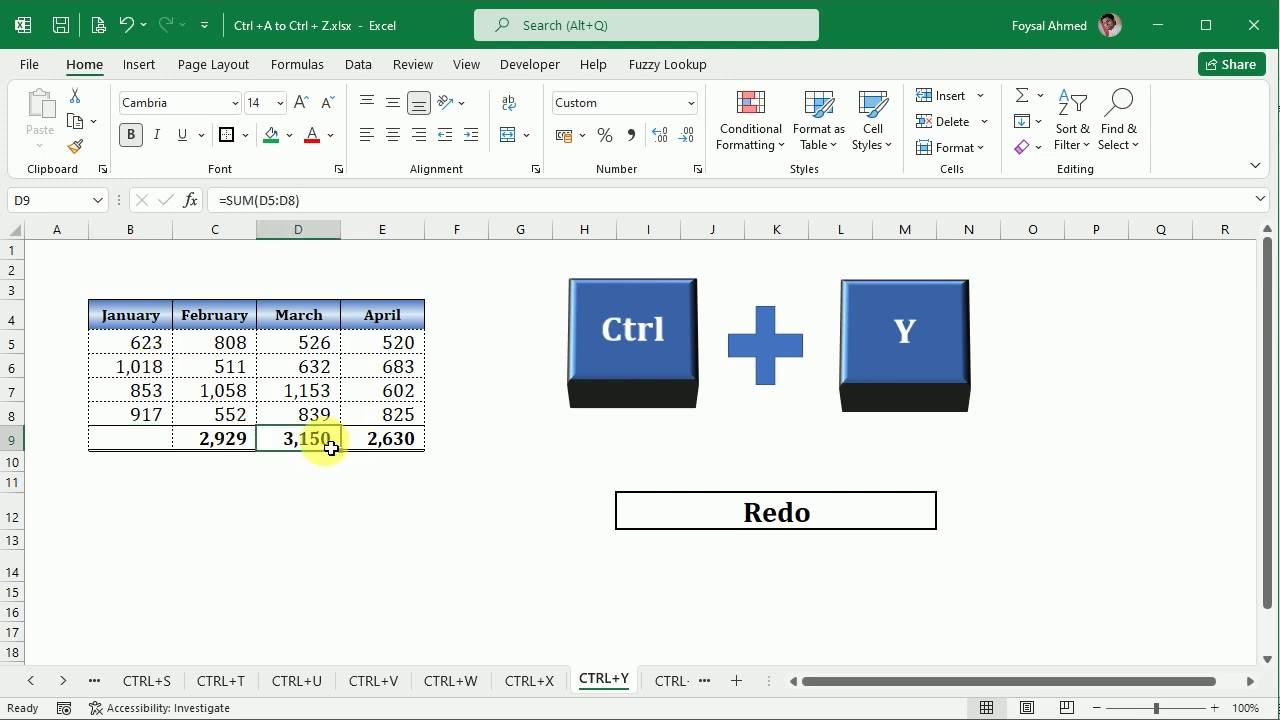
{"action": "key", "text": "Delete"}
{"action": "left_click", "coordinate": [416, 440]}
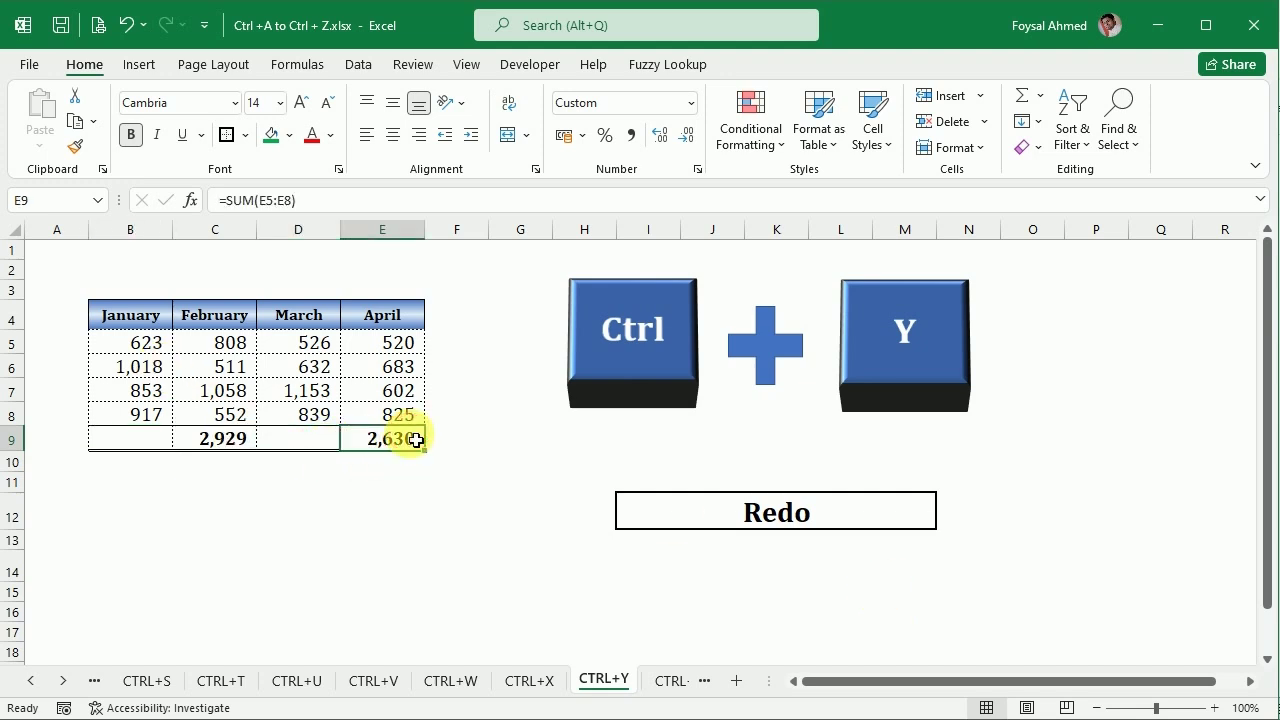
{"action": "left_click", "coordinate": [232, 447]}
{"action": "key", "text": "Delete"}
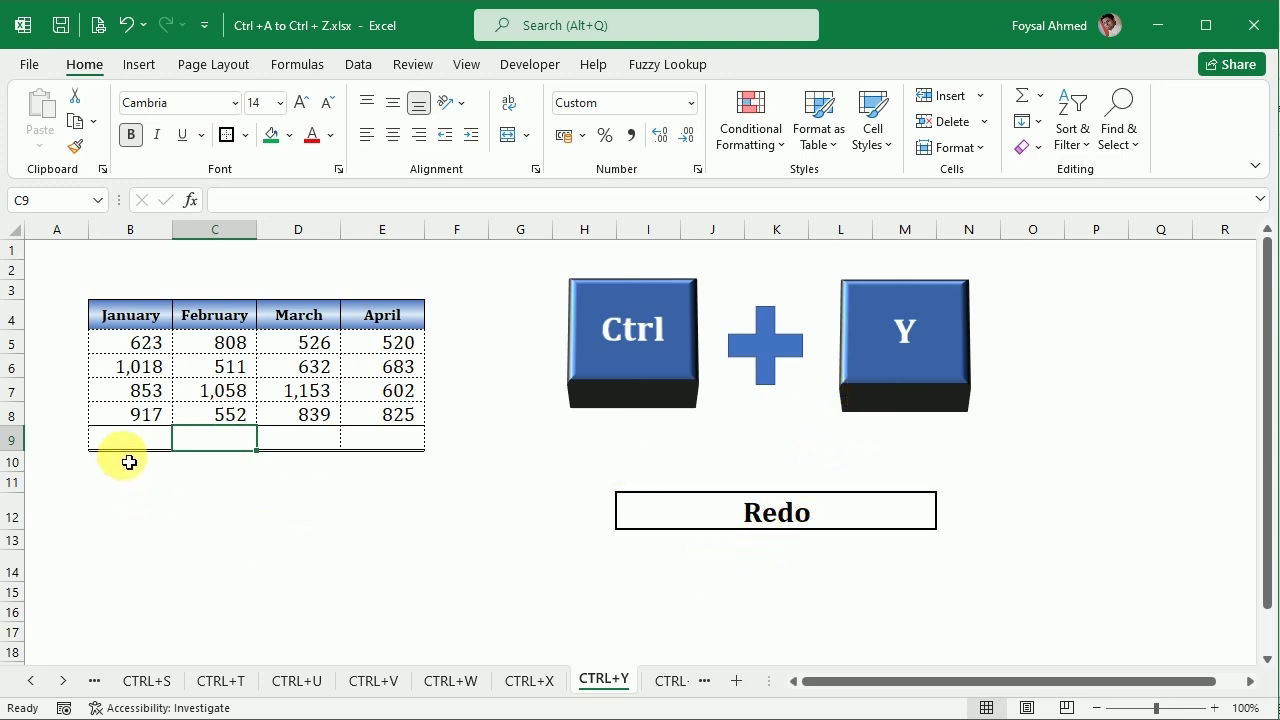
Open the CTRL+Z sheet through the Top Page and clear the monthly totals in B9 through E9
{"action": "left_click", "coordinate": [921, 338]}
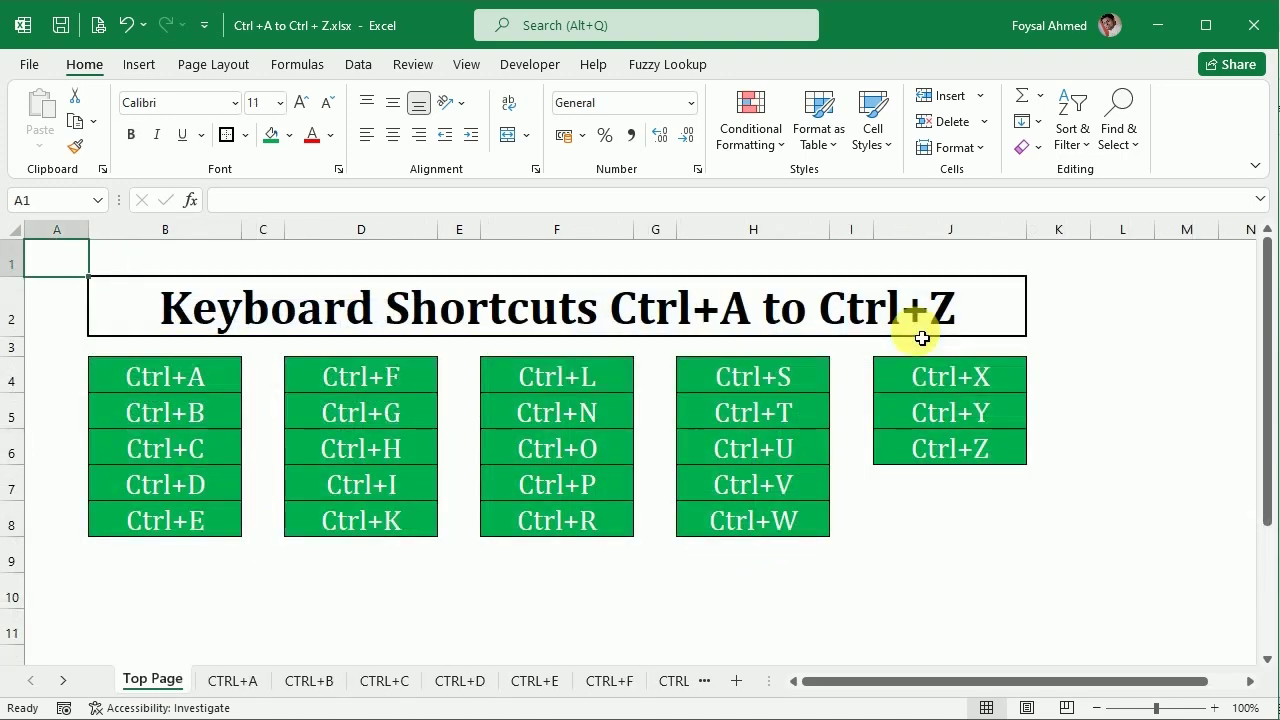
{"action": "left_click", "coordinate": [935, 445]}
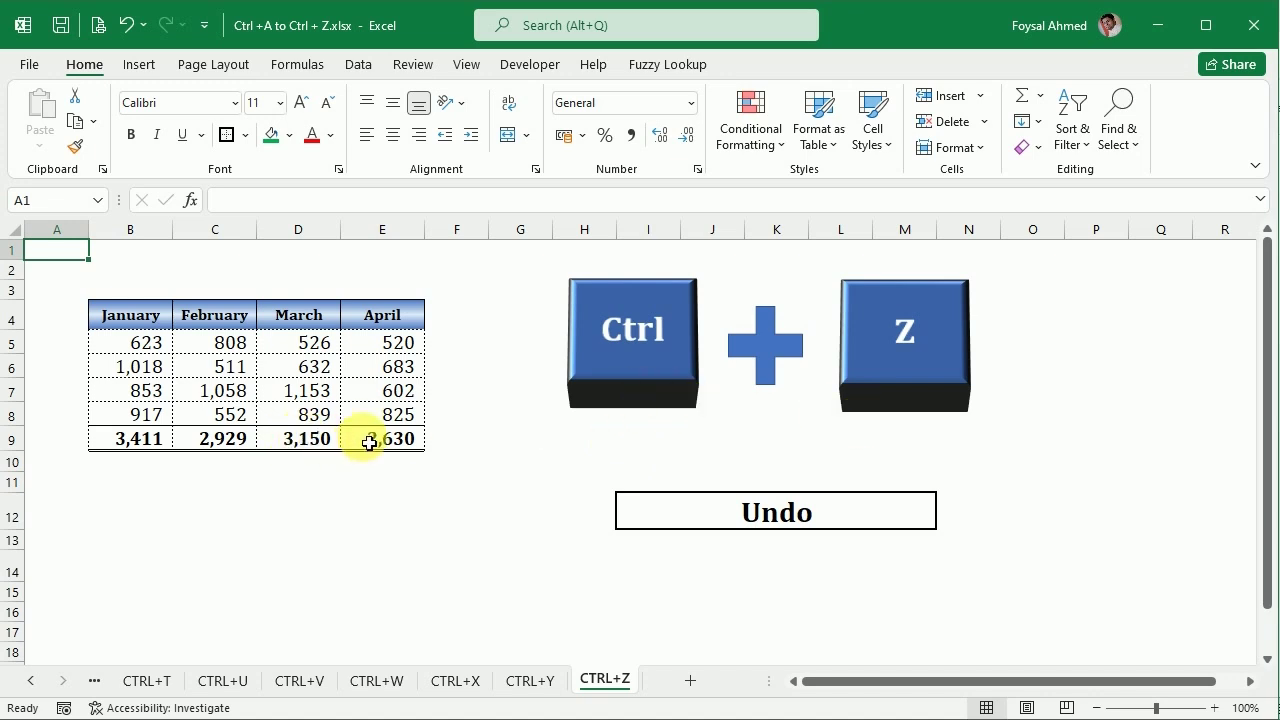
{"action": "left_click", "coordinate": [137, 443]}
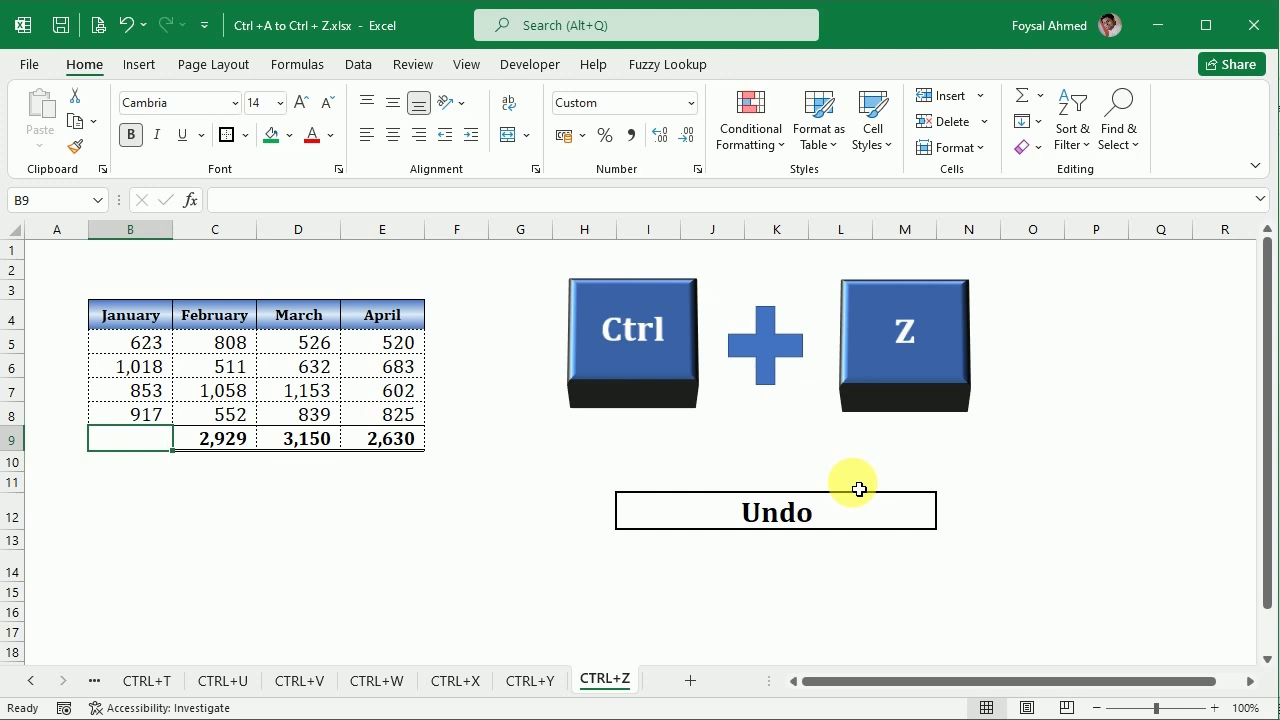
{"action": "key", "text": "ctrl+z"}
{"action": "key", "text": "ctrl+z"}
{"action": "key", "text": "ctrl+z"}
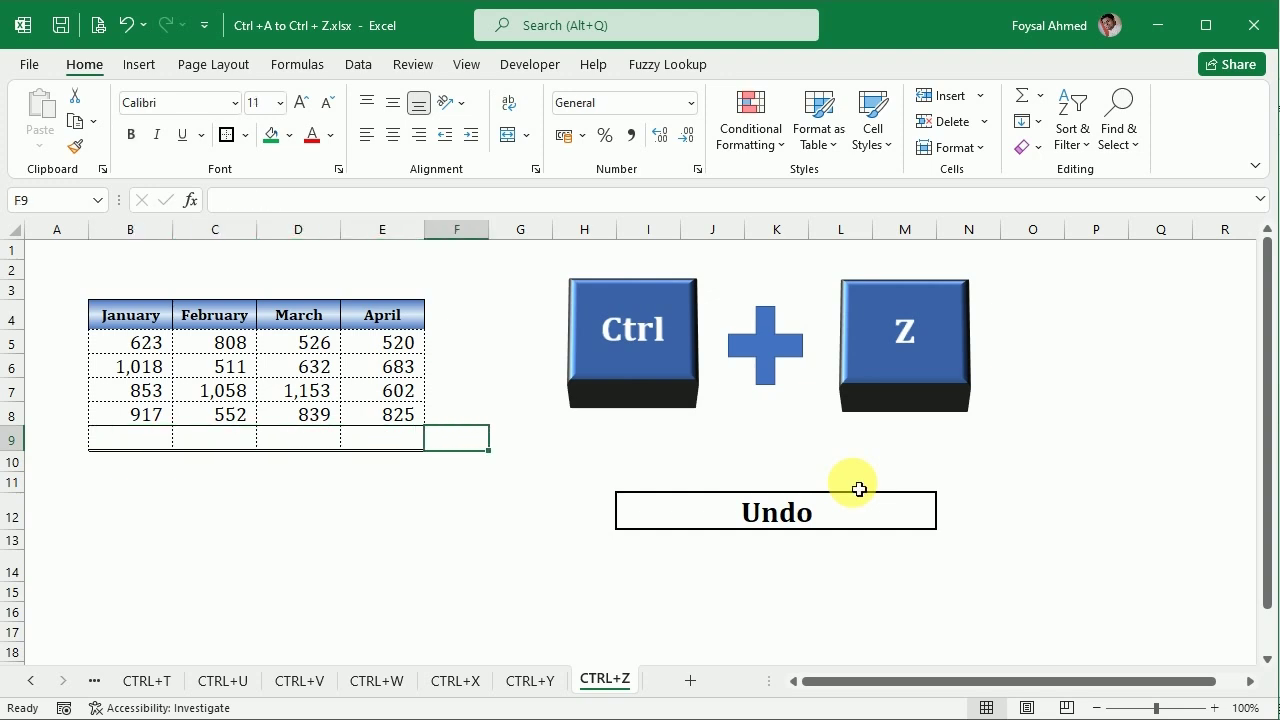
Undo the clearing of the monthly totals one at a time, from E9 back to B9
{"action": "key", "text": "ctrl+z"}
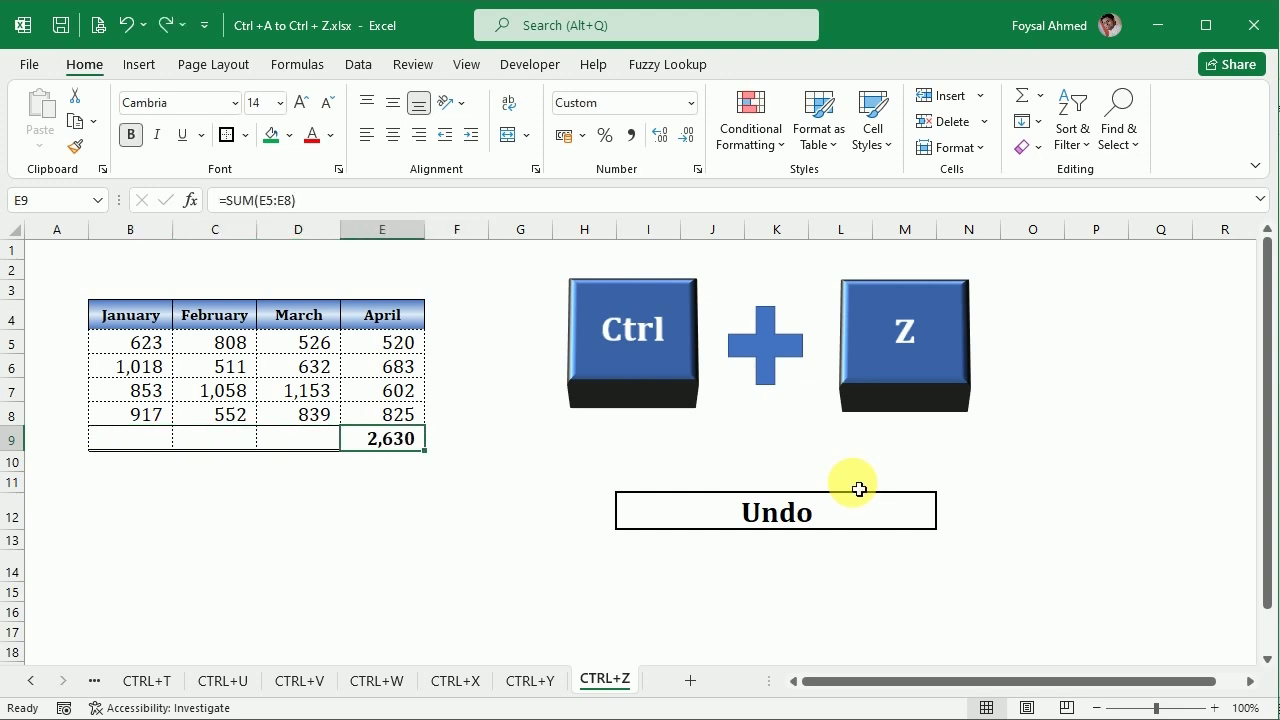
{"action": "key", "text": "ctrl+z"}
{"action": "key", "text": "ctrl+z"}
{"action": "key", "text": "ctrl+z"}
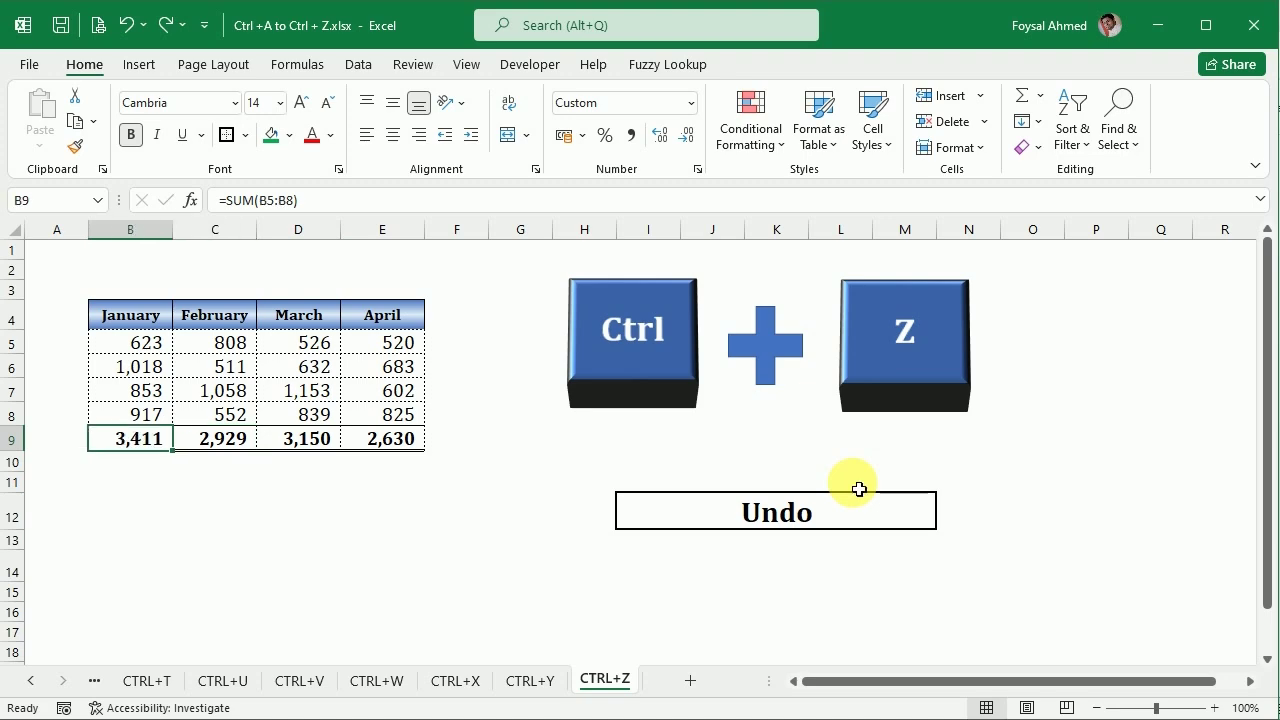
{"action": "left_click", "coordinate": [846, 594]}
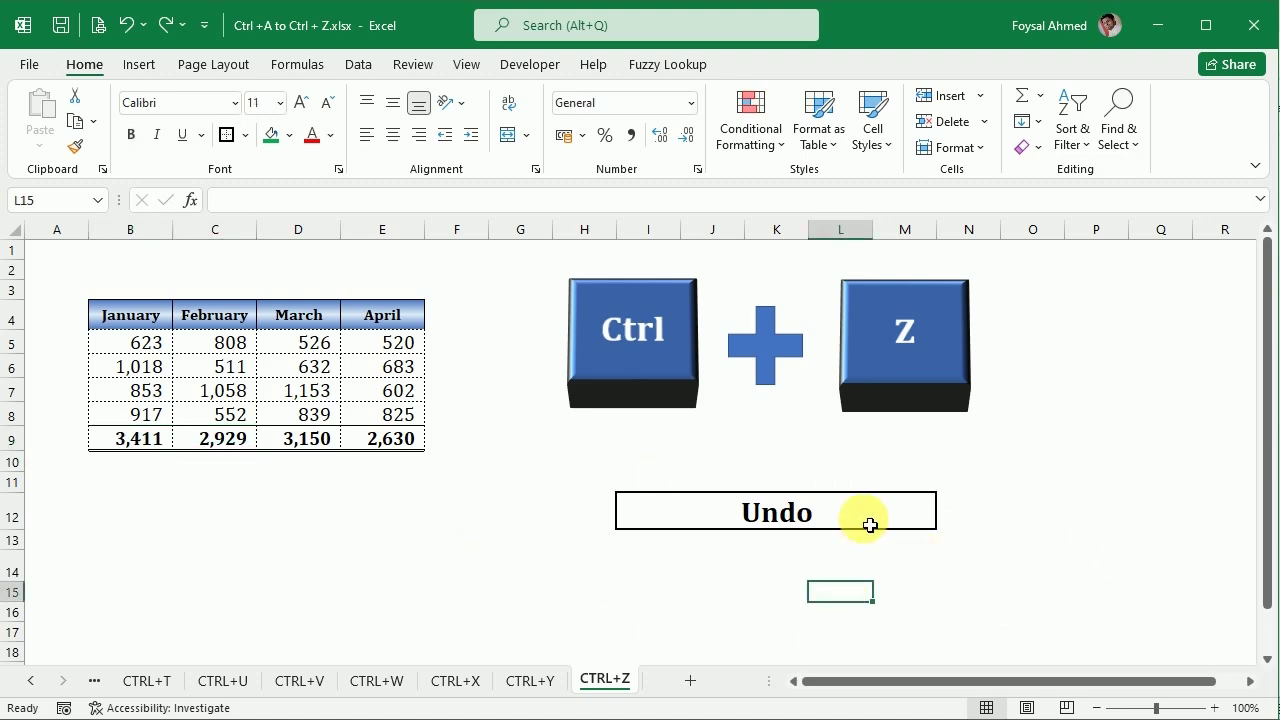
Open the CTRL+L sheet through the Top Page, start creating a table from B4:C11, and cancel it
{"action": "left_click", "coordinate": [925, 386]}
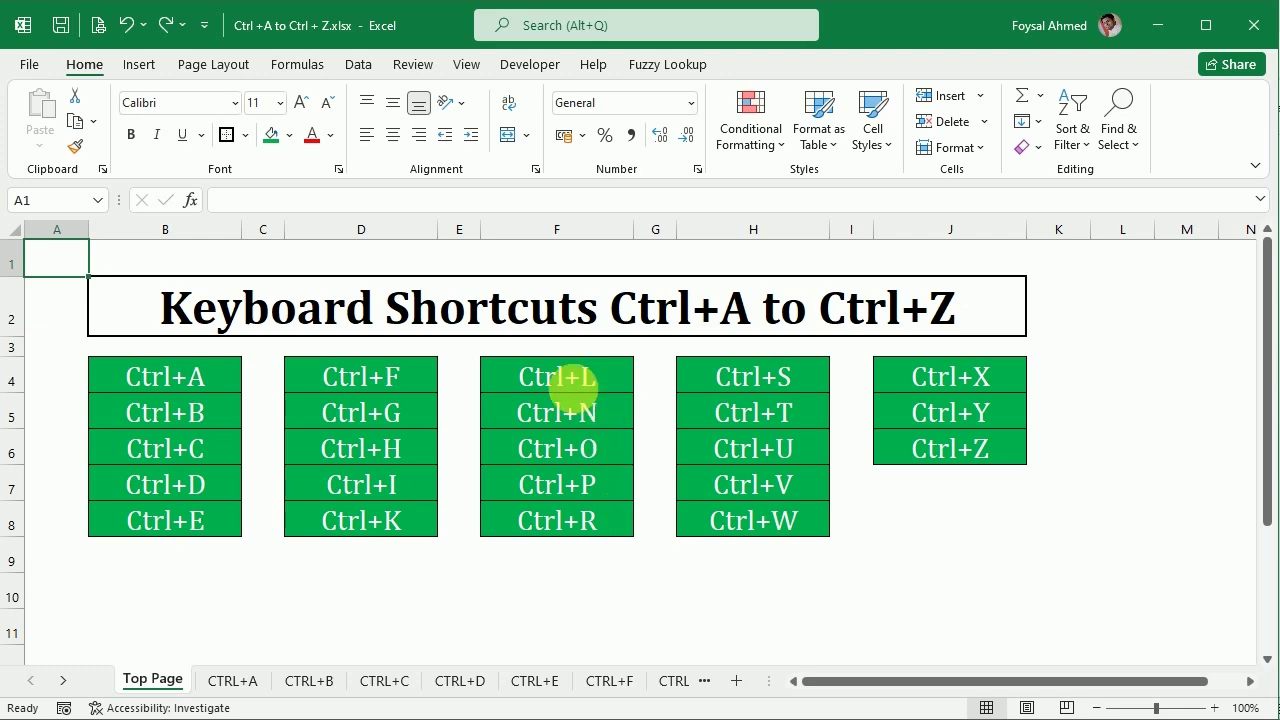
{"action": "left_click", "coordinate": [560, 376]}
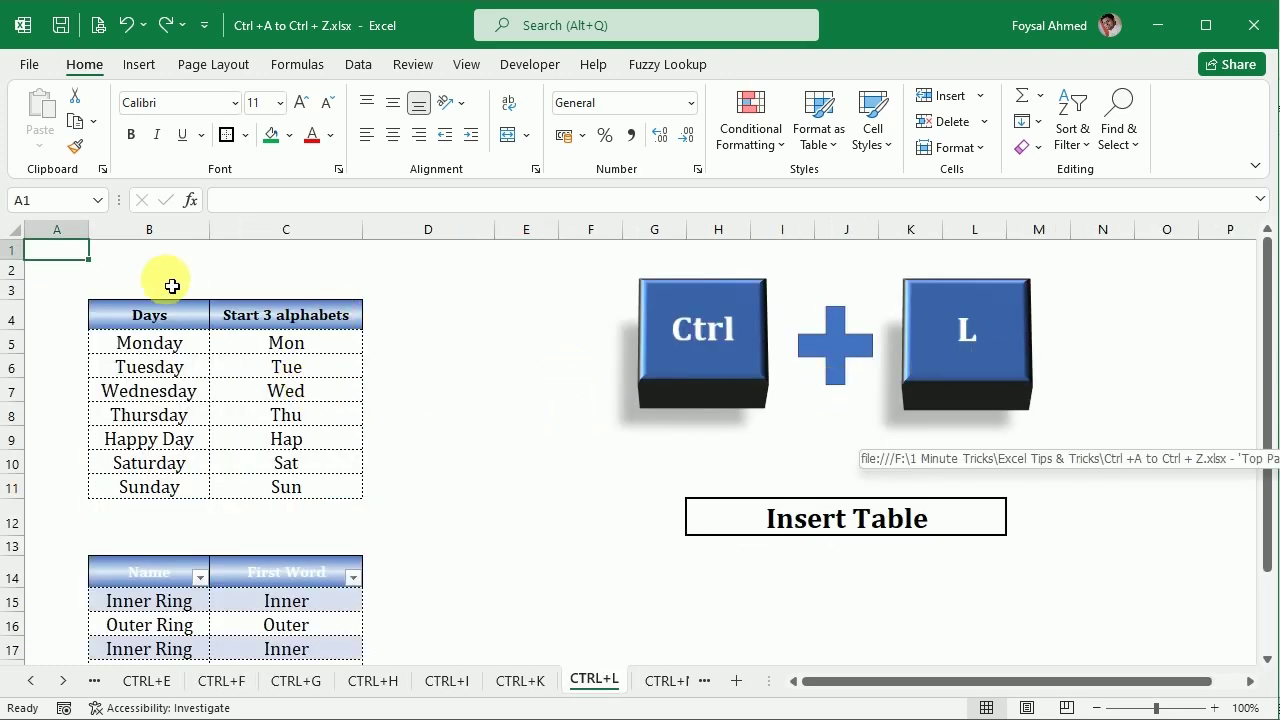
{"action": "left_click_drag", "start_coordinate": [137, 314], "coordinate": [311, 489]}
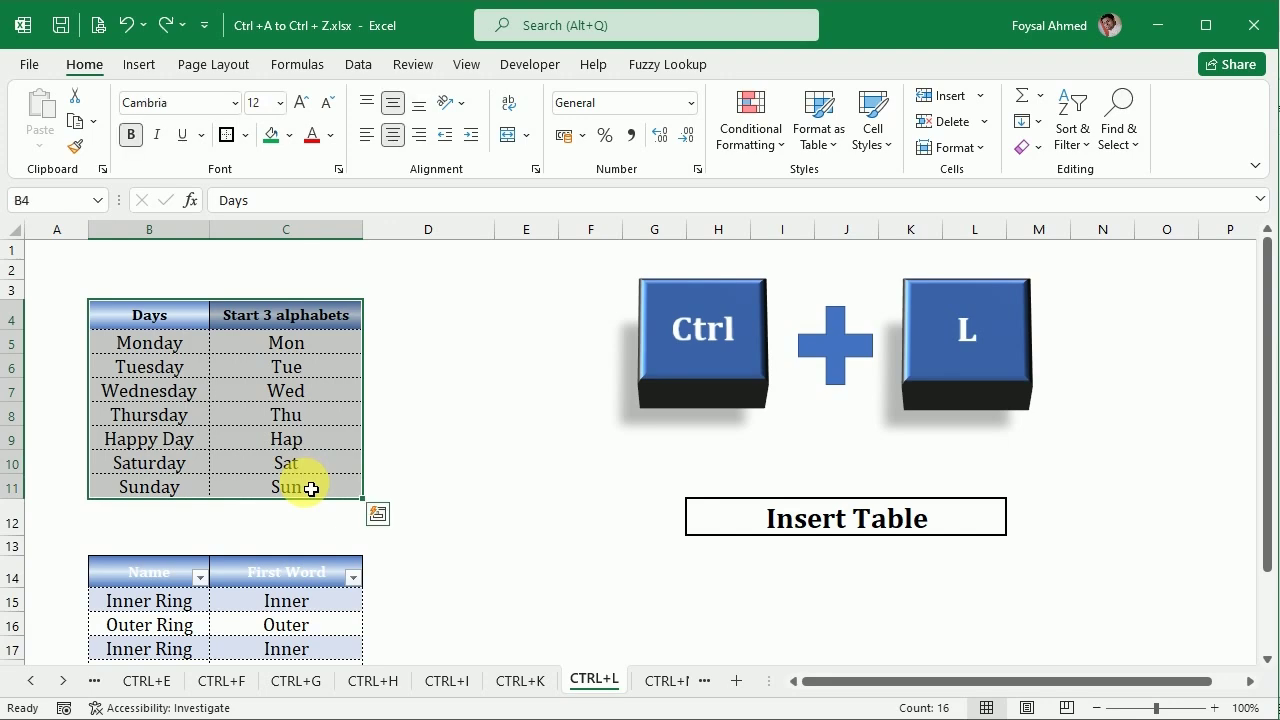
{"action": "key", "text": "ctrl+l"}
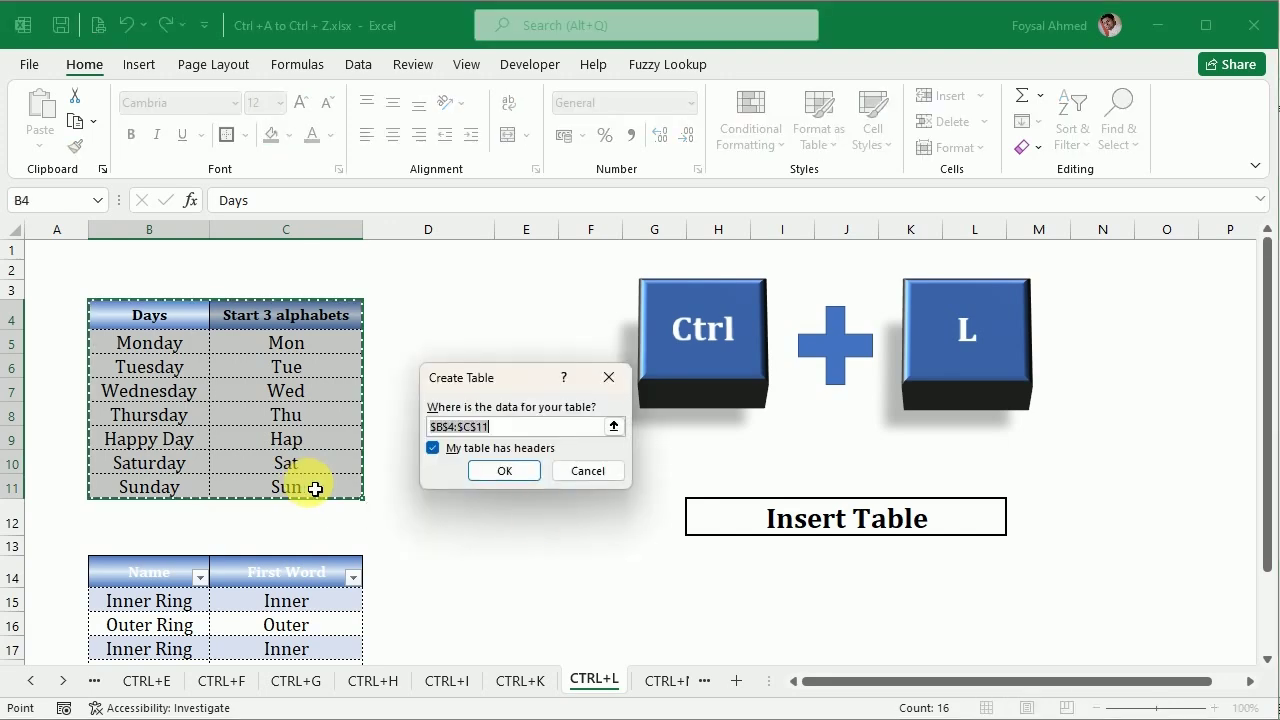
{"action": "left_click", "coordinate": [618, 387]}
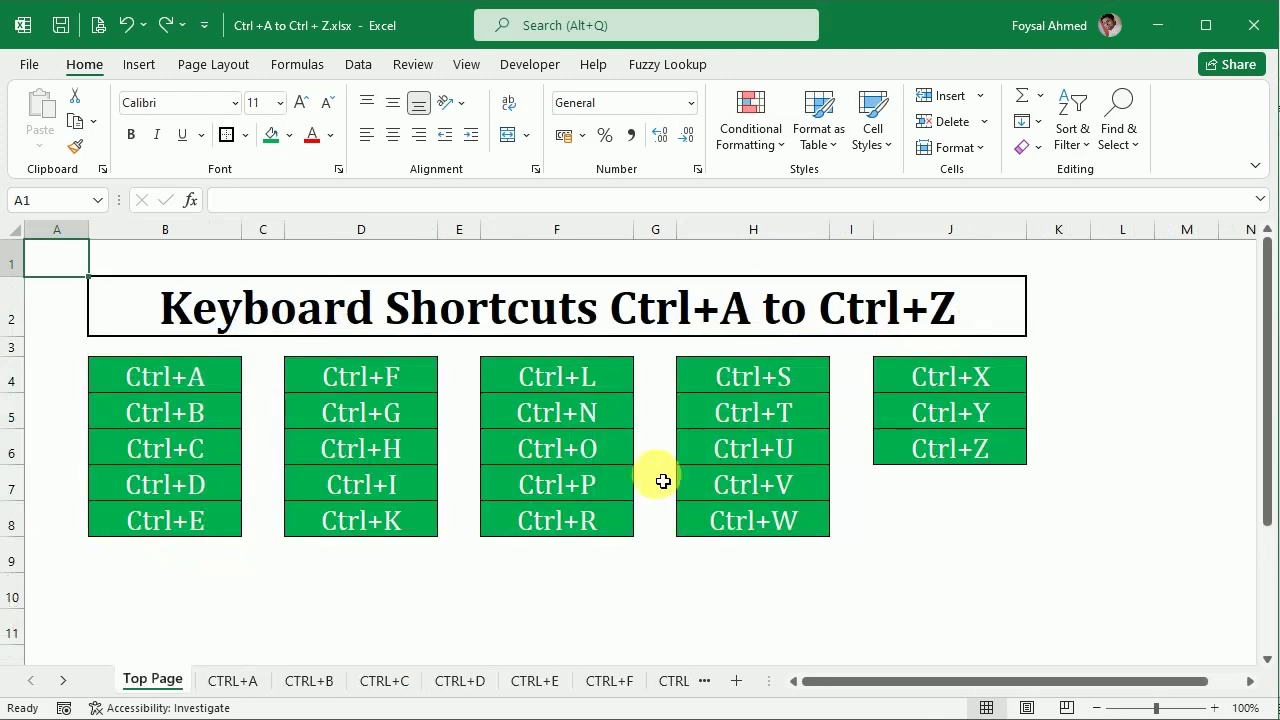
Open the CTRL+T sheet, start creating a table from B4:E9, cancel it, and return to the Top Page
{"action": "left_click", "coordinate": [753, 422]}
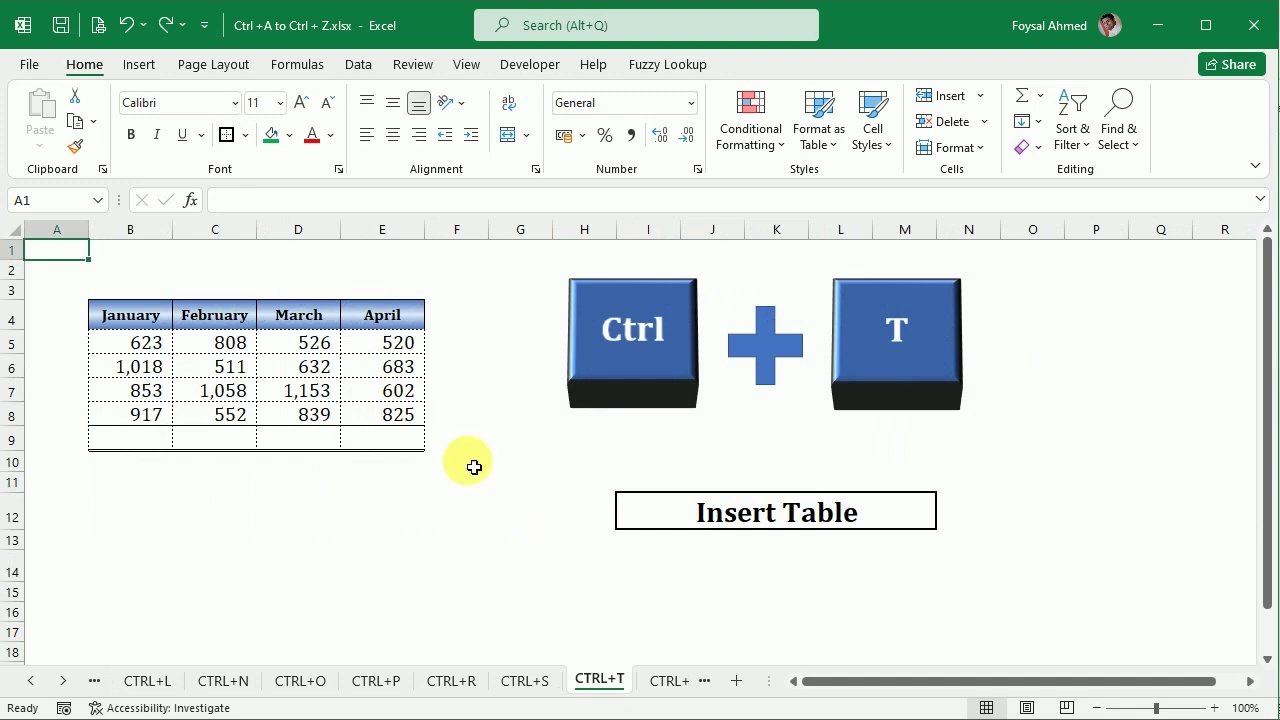
{"action": "left_click_drag", "start_coordinate": [156, 315], "coordinate": [356, 442]}
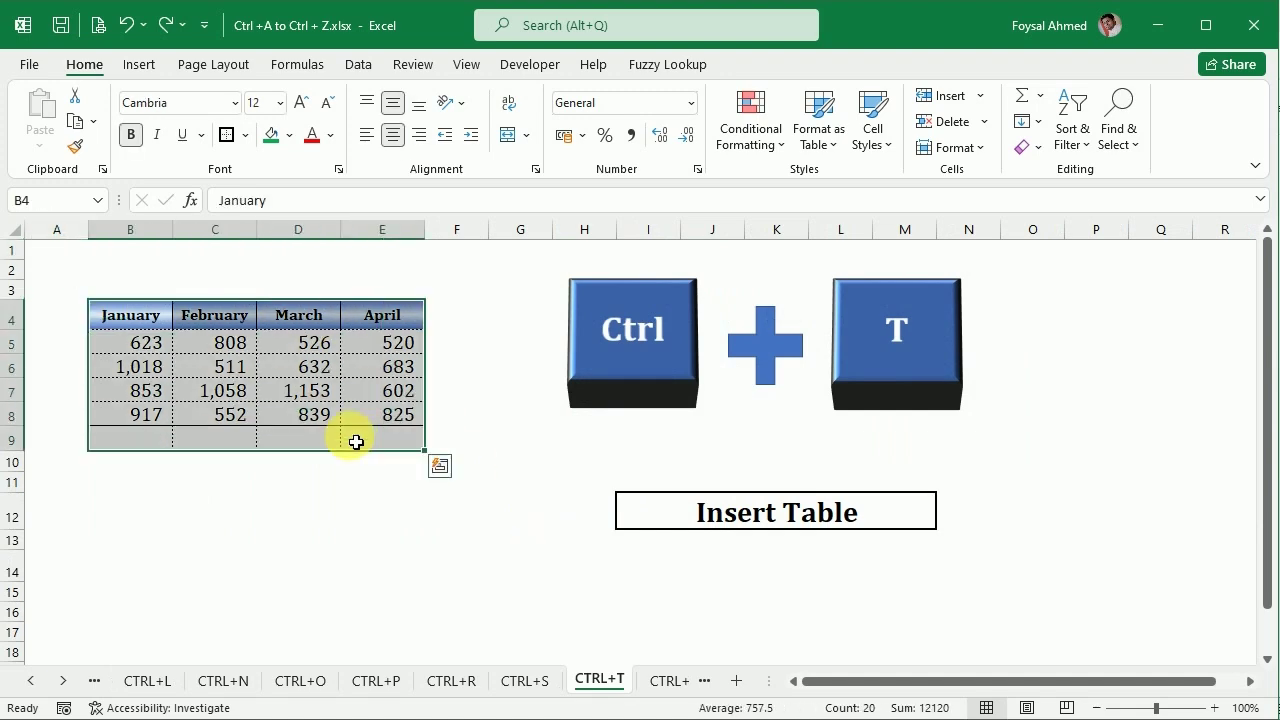
{"action": "key", "text": "ctrl+t"}
{"action": "left_click", "coordinate": [606, 386]}
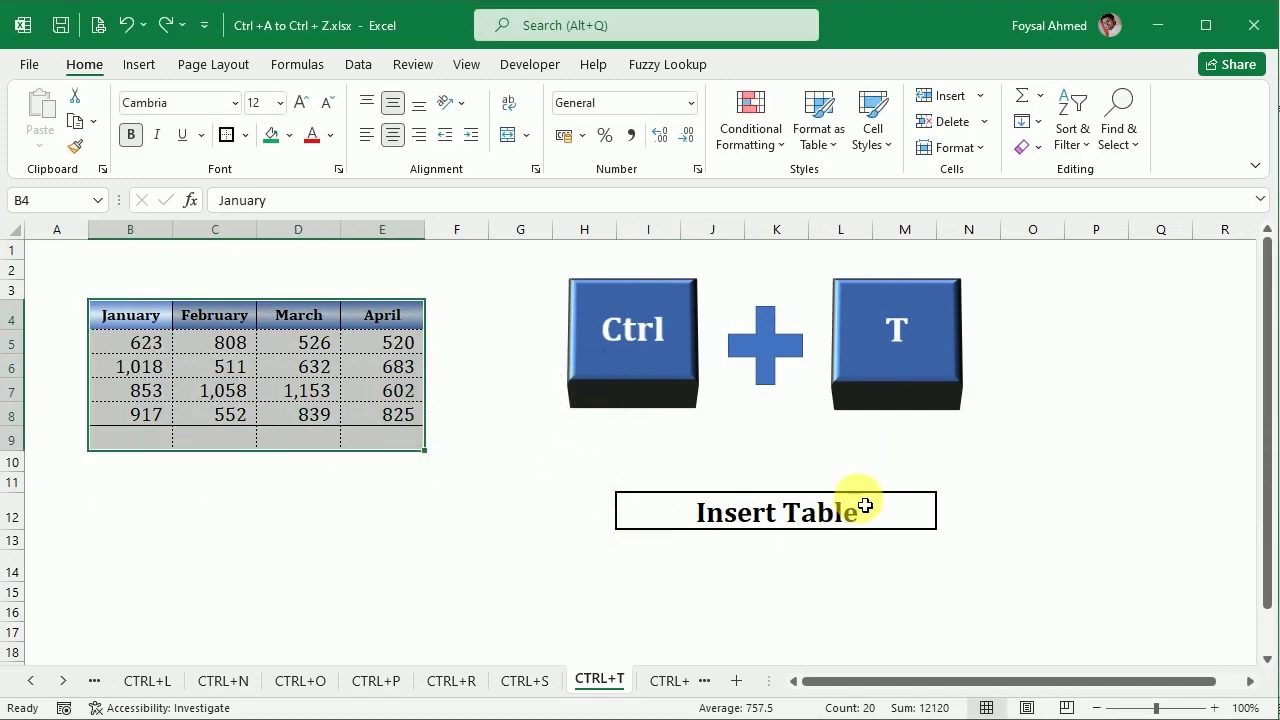
{"action": "left_click", "coordinate": [863, 349]}
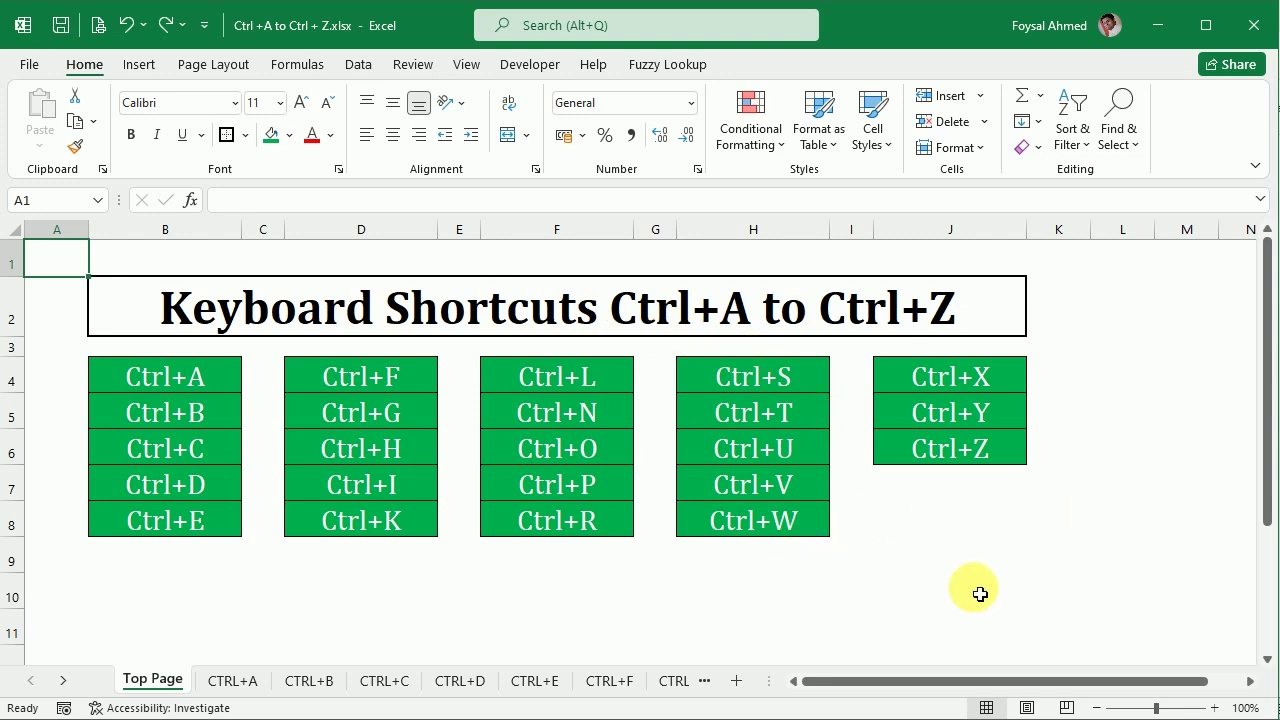
{"action": "key", "text": "F9"}
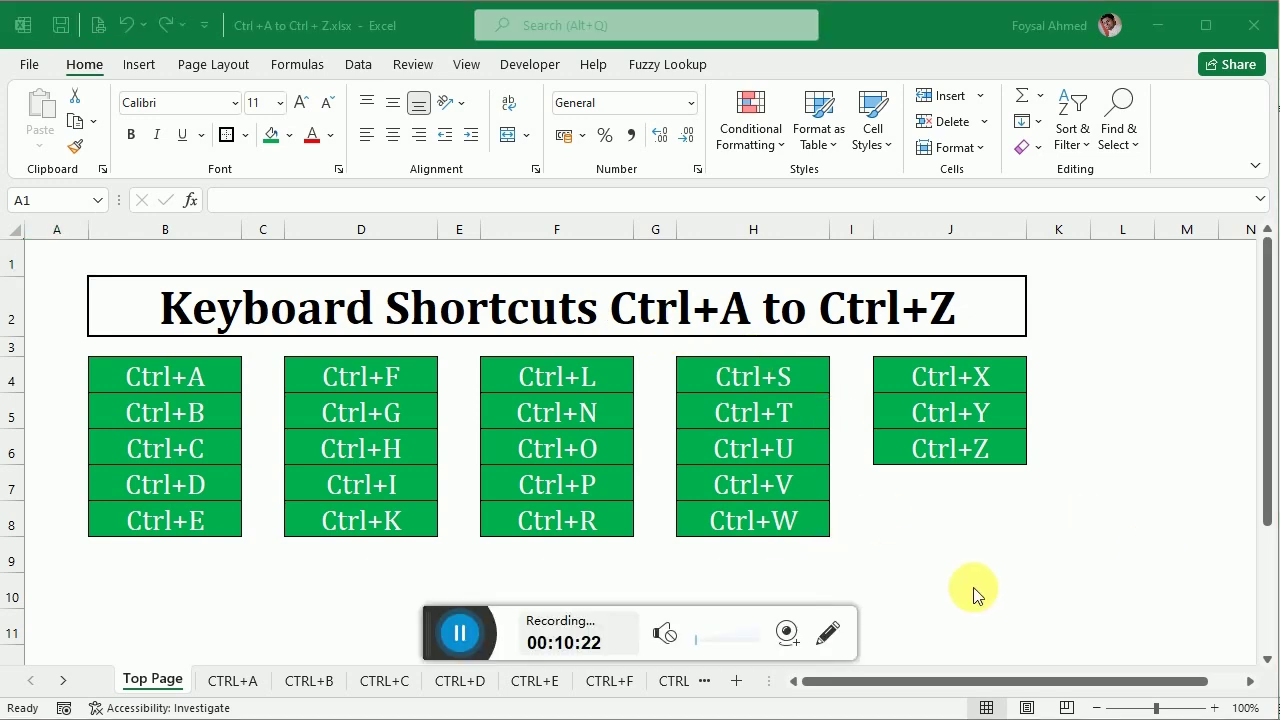